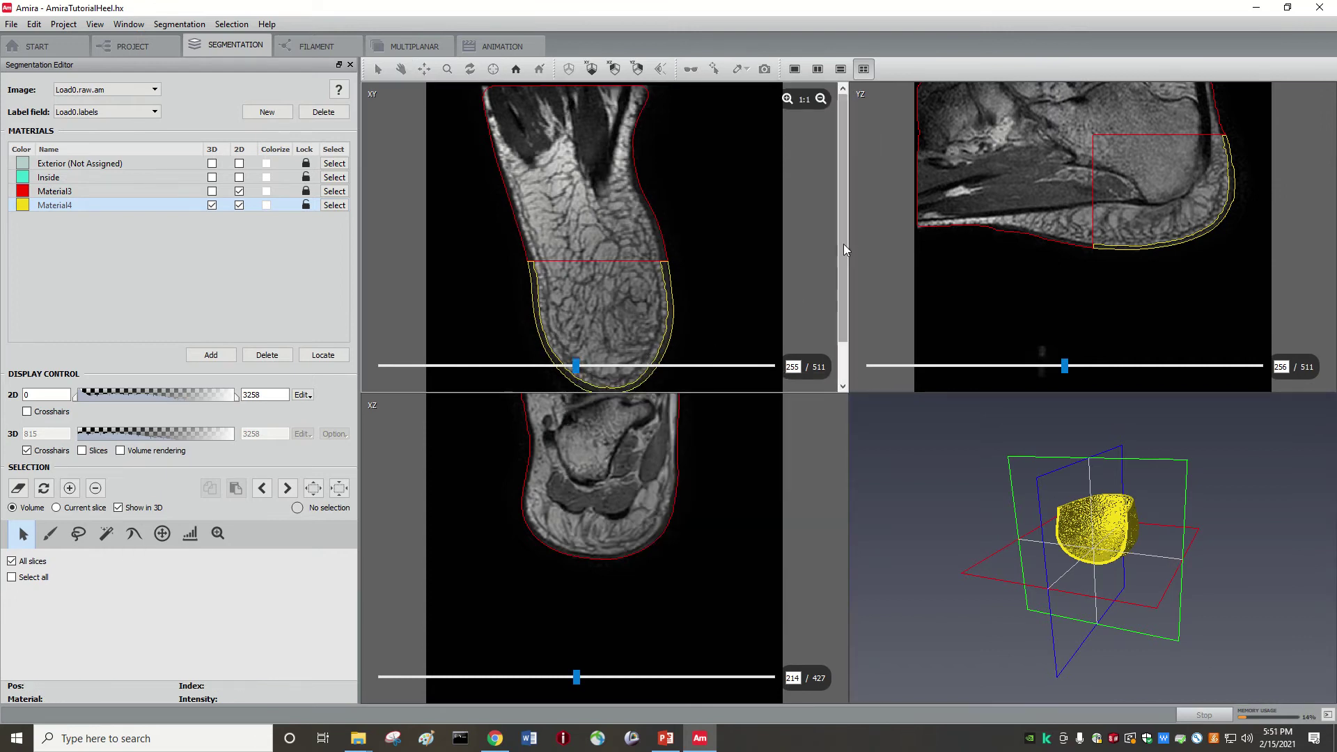
- Examine the heel bone through the XZ, XY and YZ slices, stopping at XY slice 348, YZ slice 269 and XZ slice 294
scroll(844, 292, down, 2)
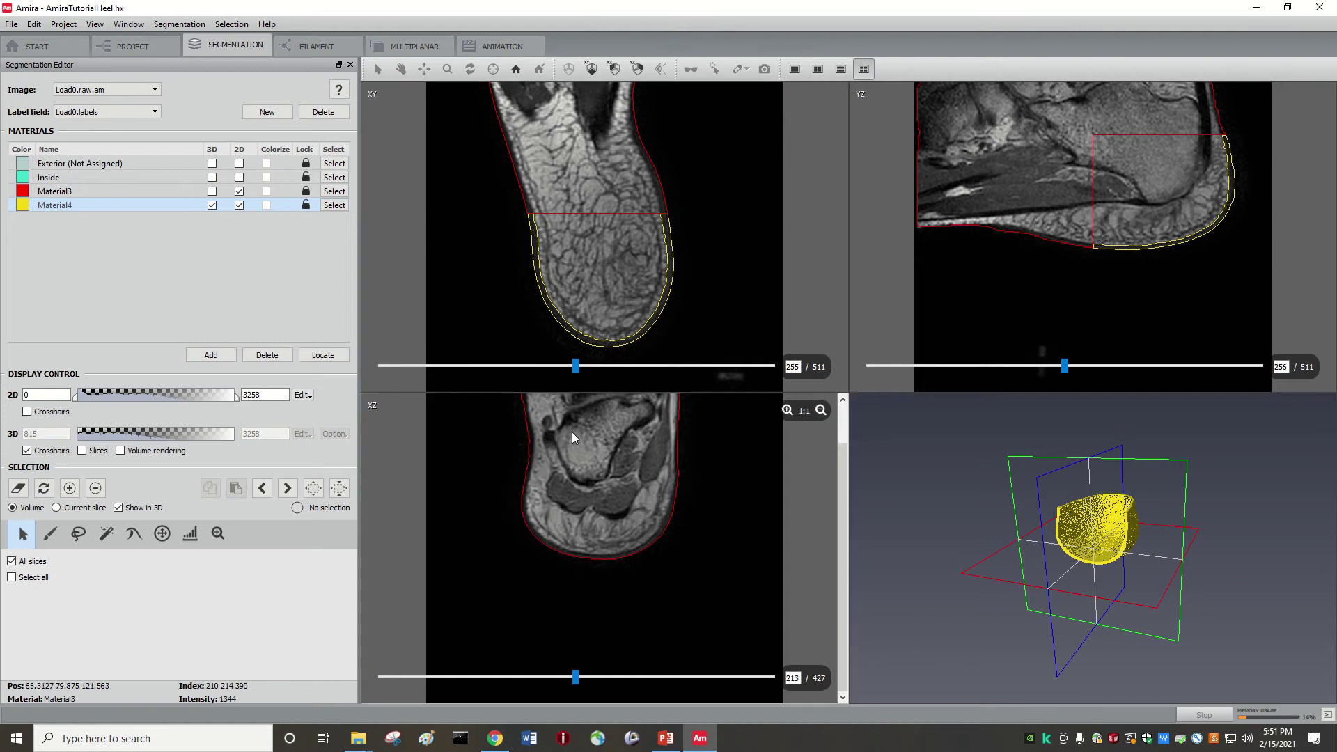
scroll(573, 432, down, 1)
scroll(574, 434, up, 20)
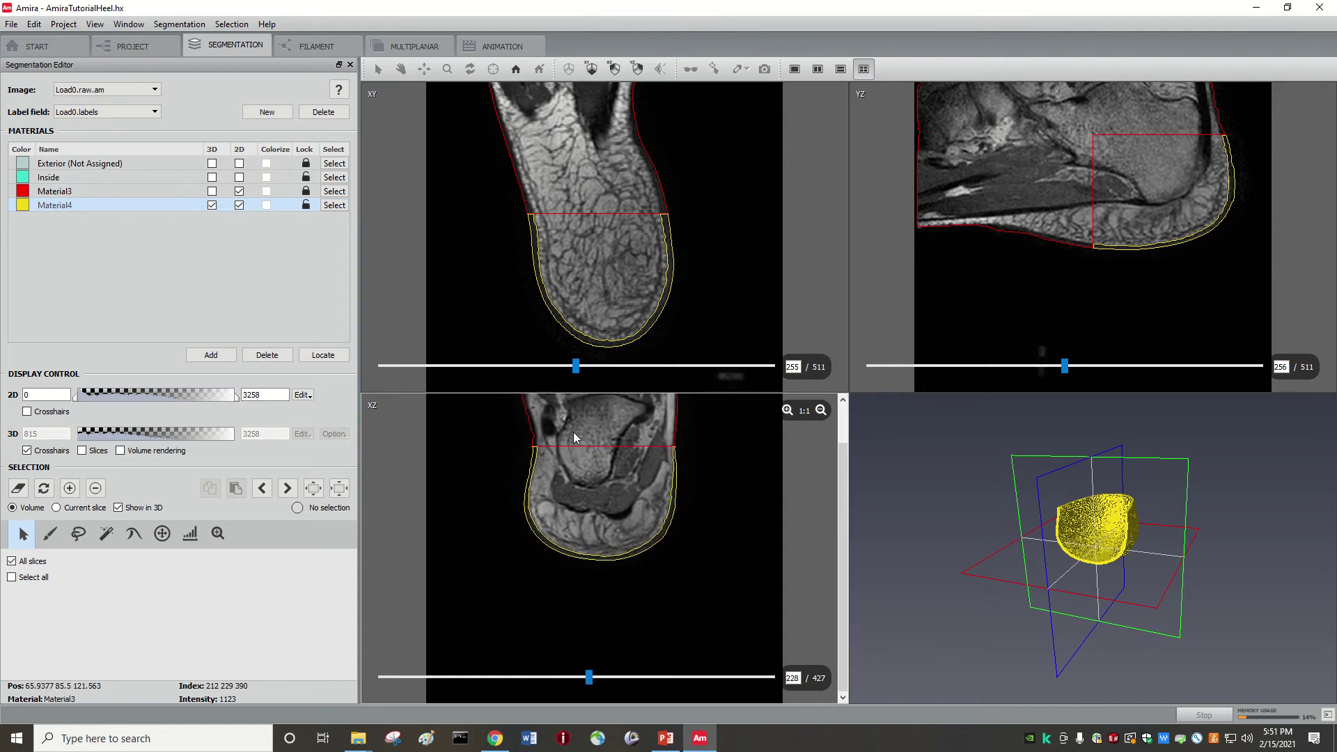
scroll(574, 437, up, 20)
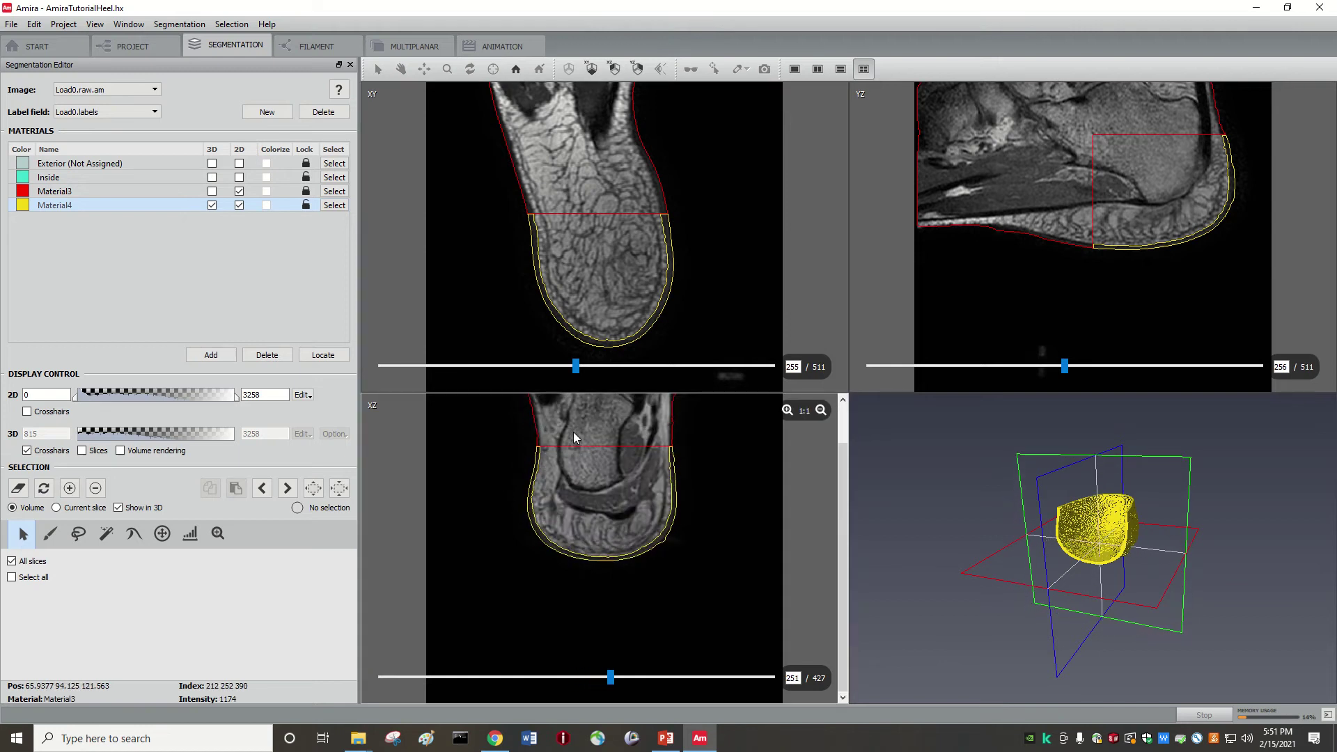
scroll(574, 437, up, 14)
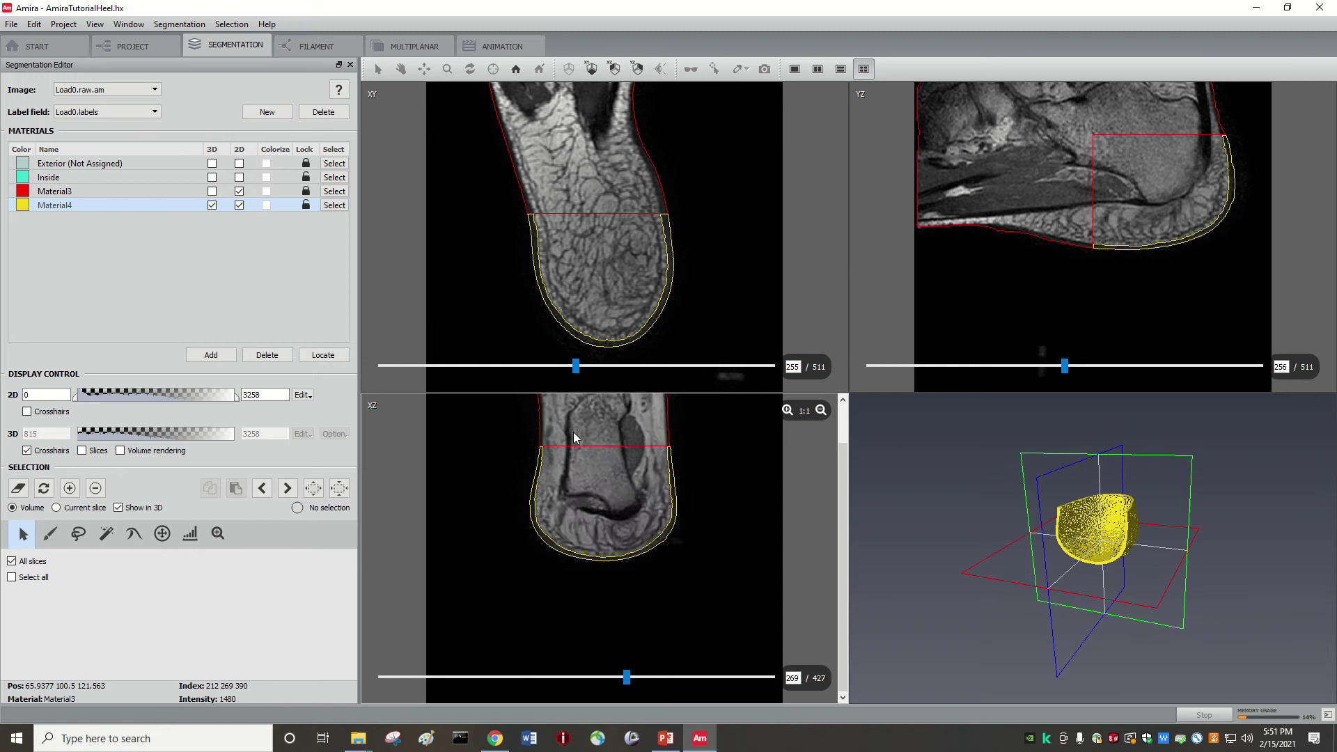
scroll(574, 436, up, 13)
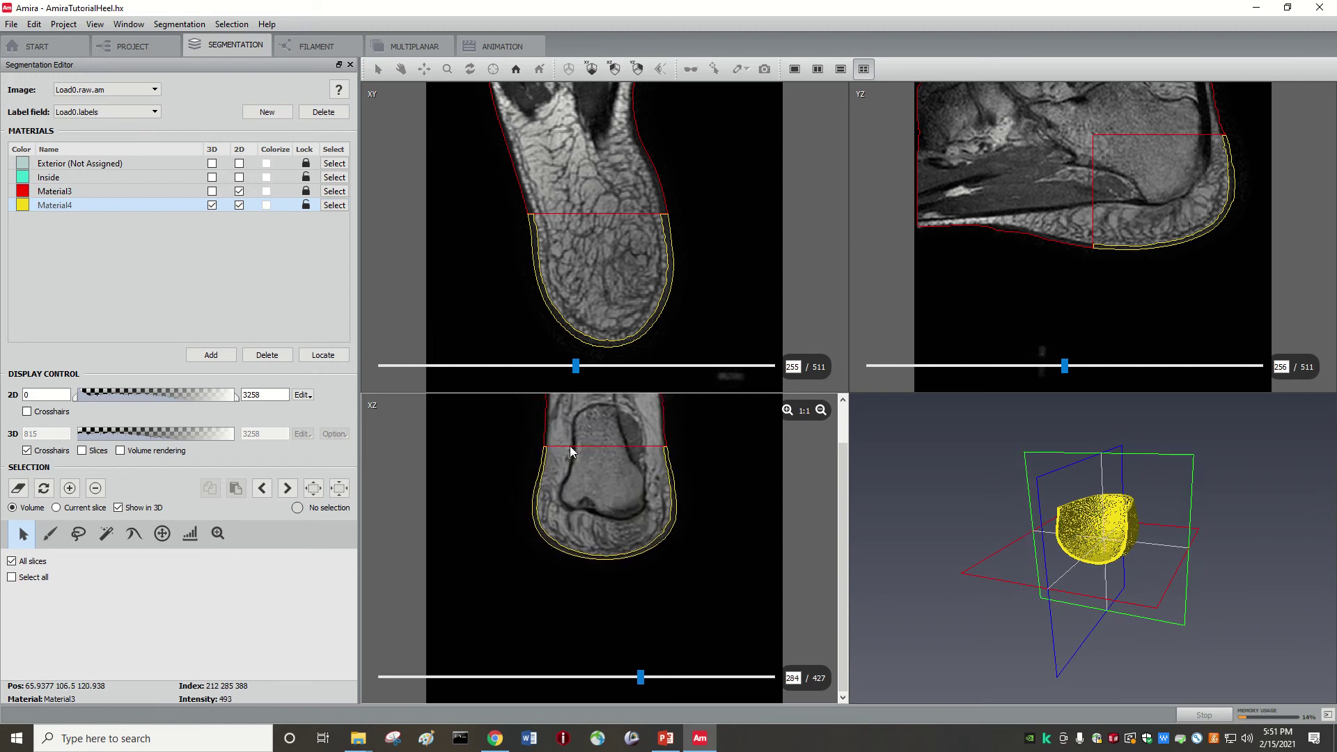
scroll(572, 483, up, 3)
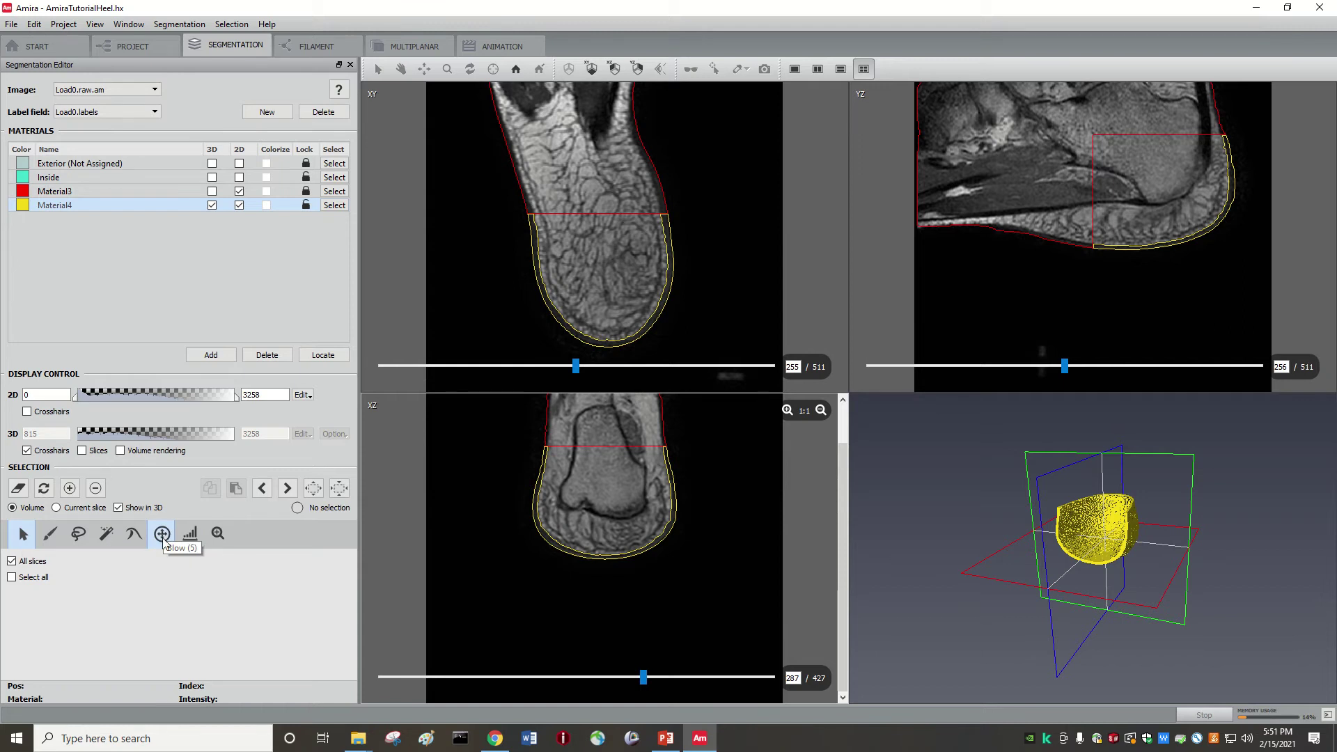
click(80, 536)
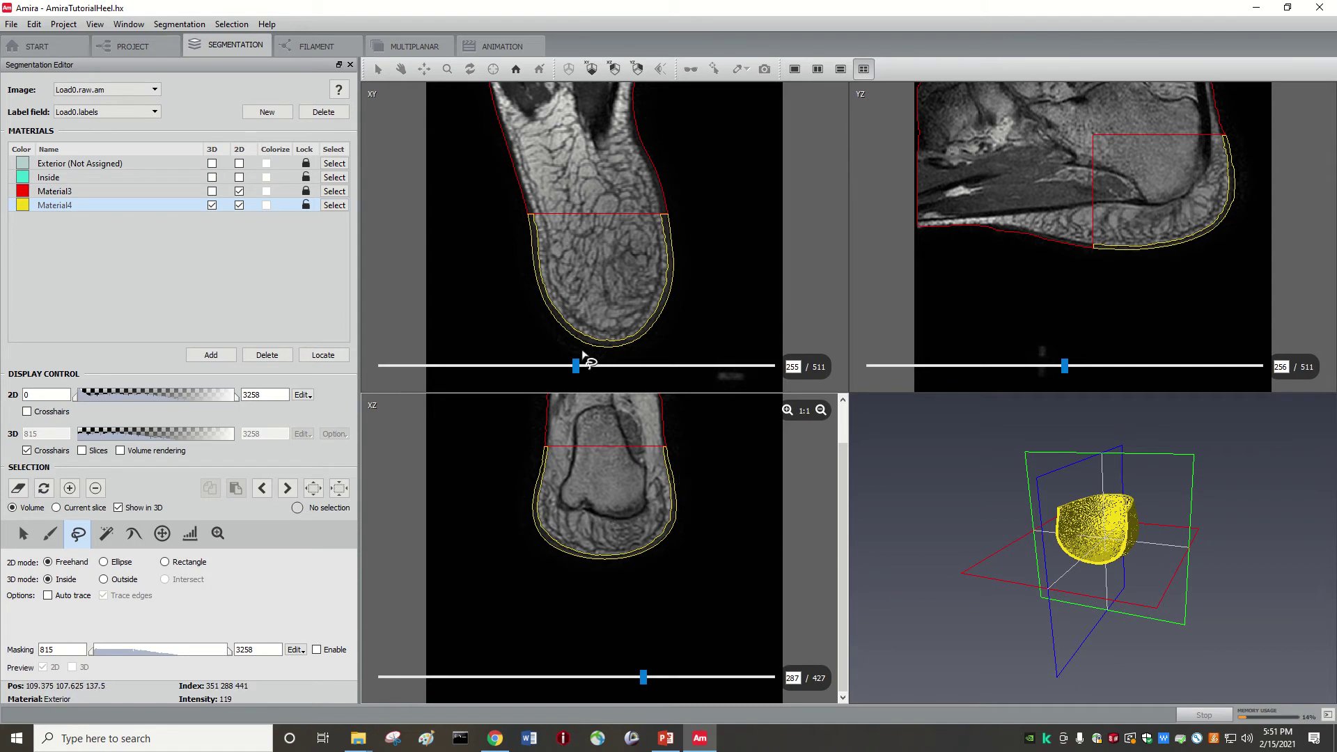
drag(576, 364, 647, 364)
mouse_move(1065, 366)
mouse_down()
mouse_move(1092, 367)
mouse_move(1030, 367)
mouse_move(1075, 368)
mouse_up()
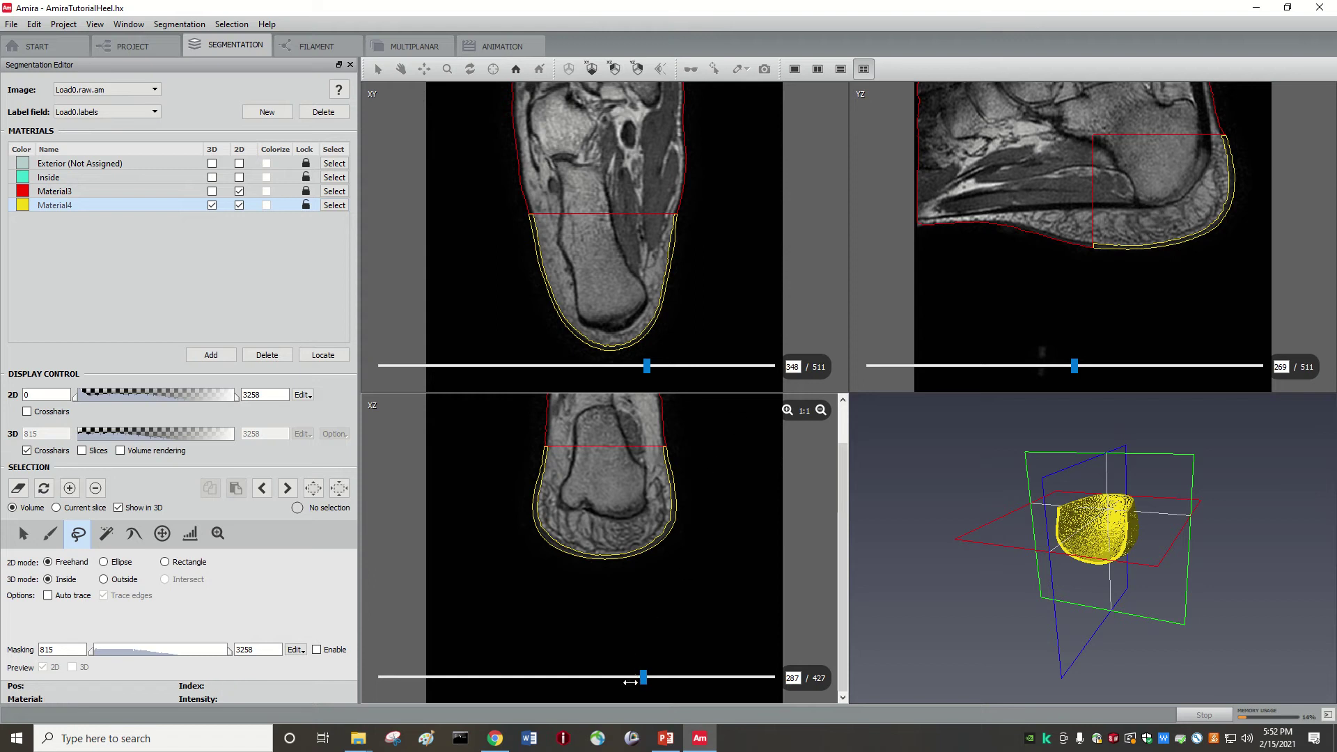
mouse_move(644, 677)
mouse_down()
mouse_move(660, 682)
mouse_move(585, 682)
mouse_move(650, 679)
mouse_up()
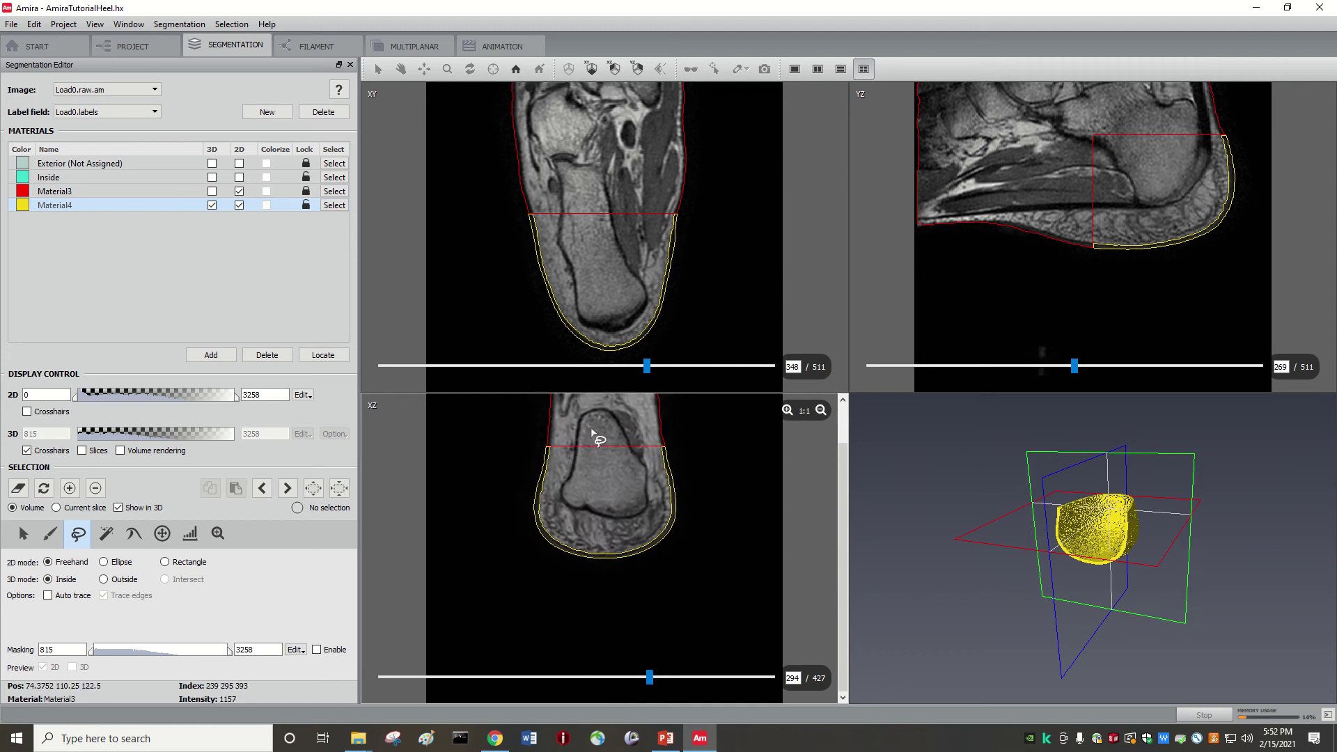
- Show only the XZ slice beside the 3D view, enlarge the slice to 3:1 and go to slice 285
click(819, 69)
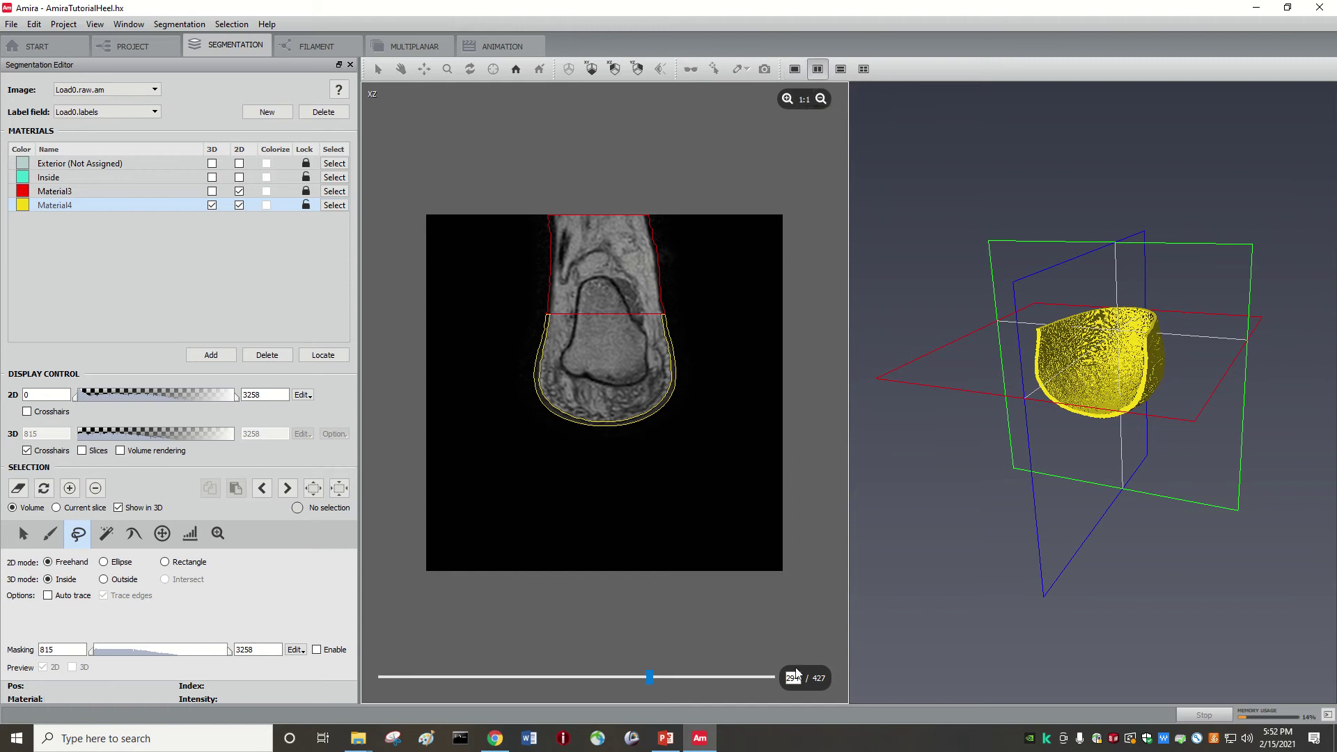
click(787, 99)
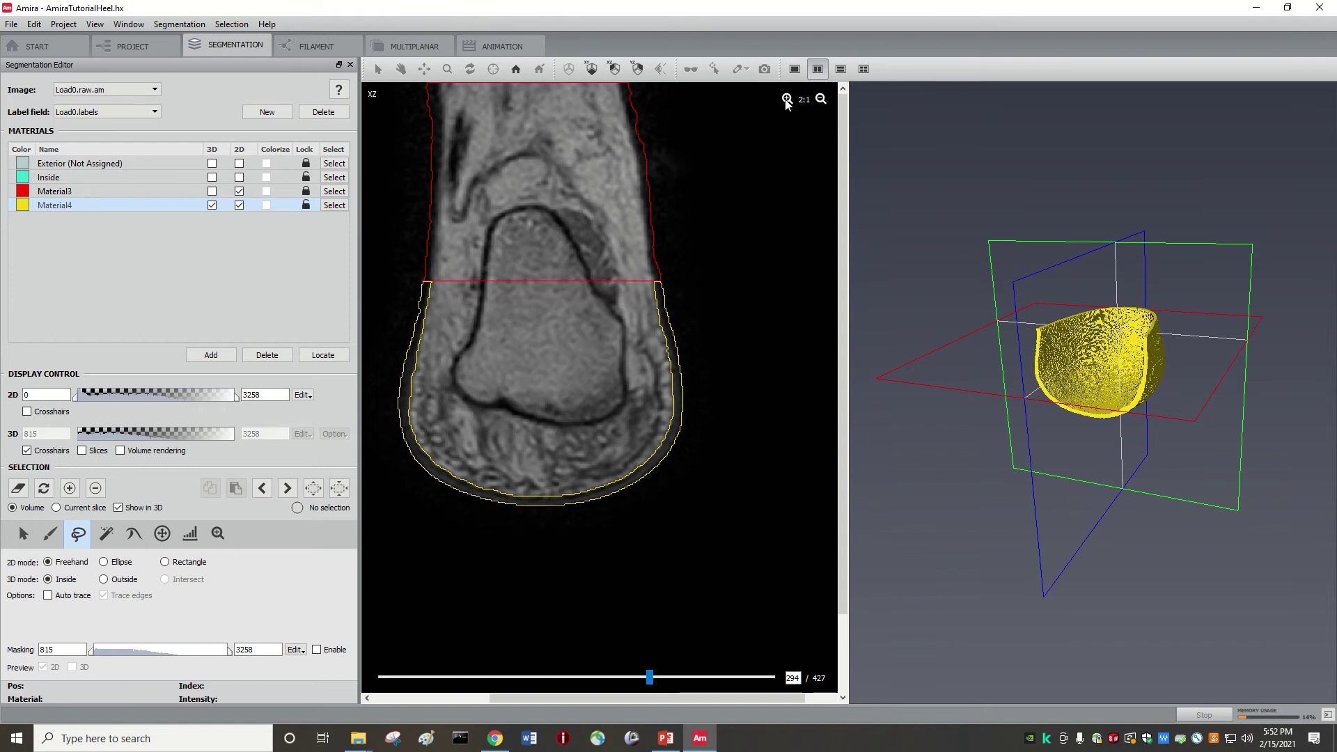
click(787, 100)
mouse_move(640, 674)
mouse_down()
mouse_move(675, 699)
mouse_move(624, 700)
mouse_move(637, 698)
mouse_up()
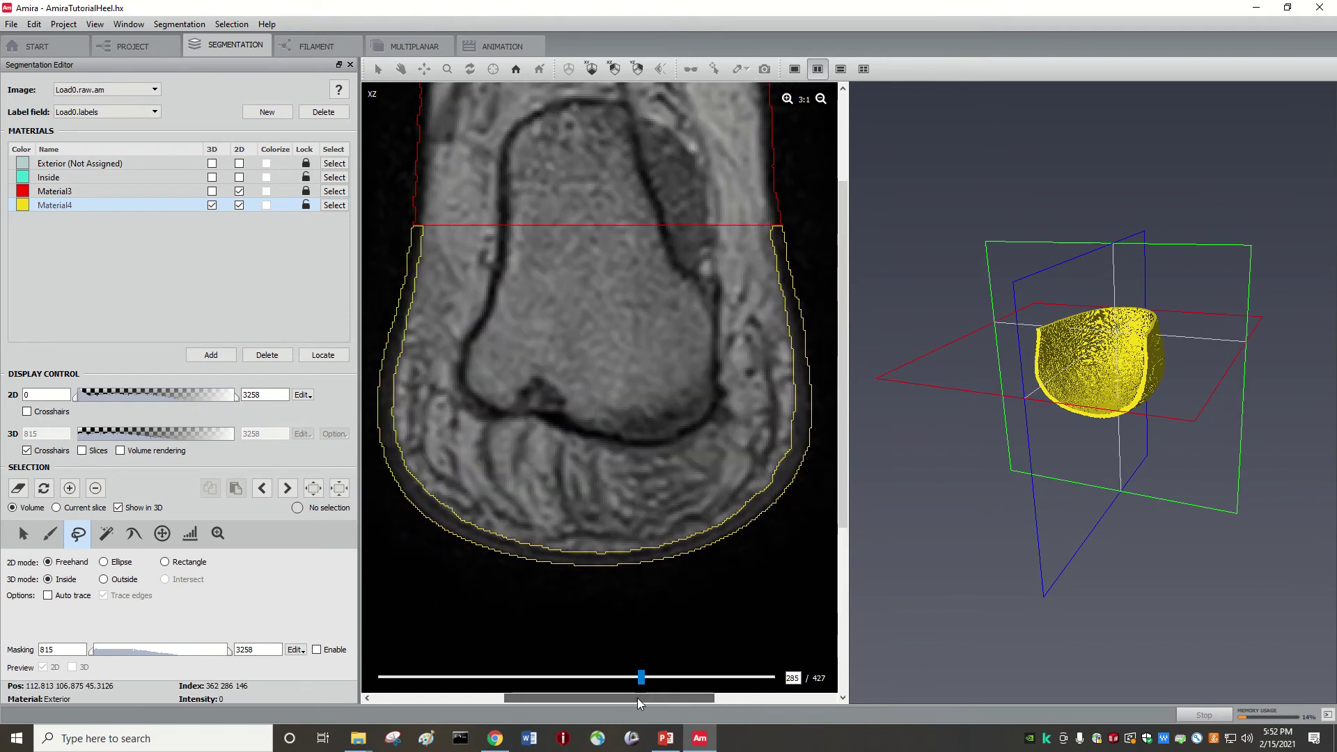
- Enlarge and rotate the 3D view to look into the yellow heel shell, clearing the stray lasso selection
drag(1084, 403, 1121, 404)
scroll(1120, 404, up, 10)
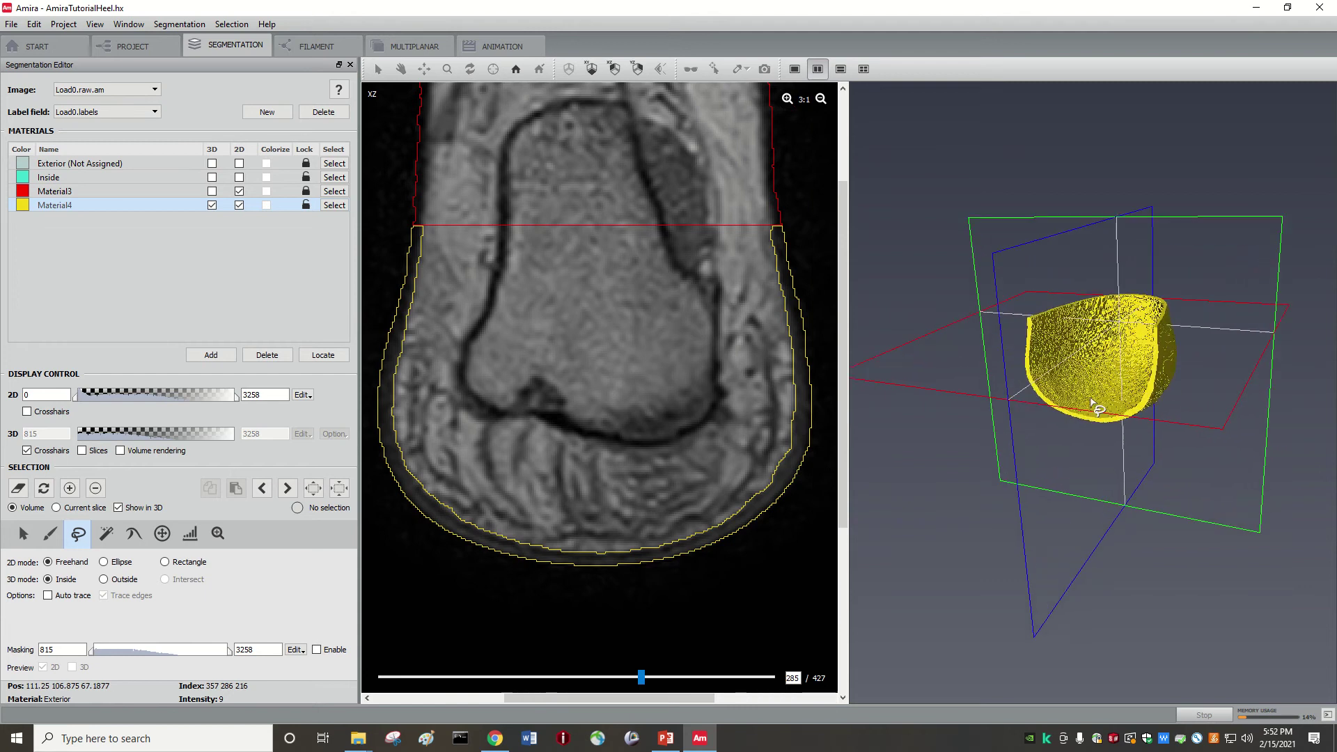
scroll(1046, 404, up, 4)
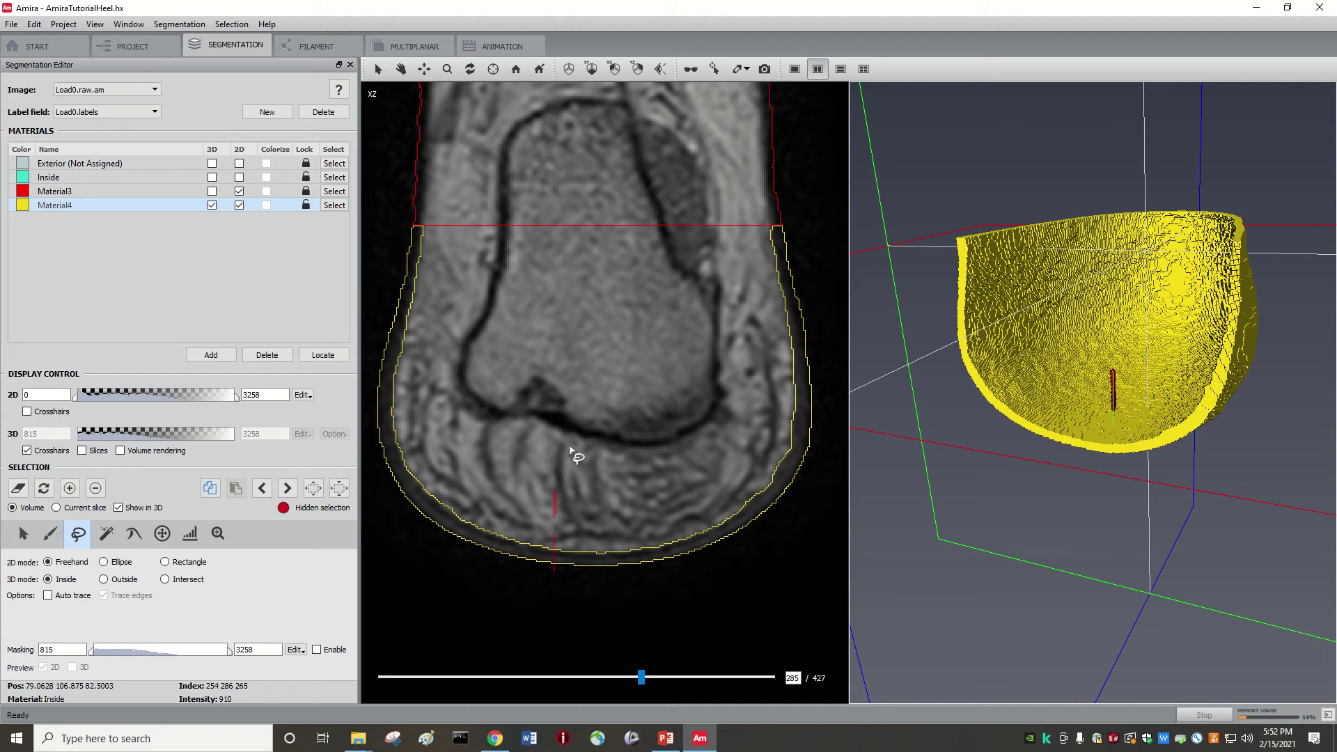
click(17, 488)
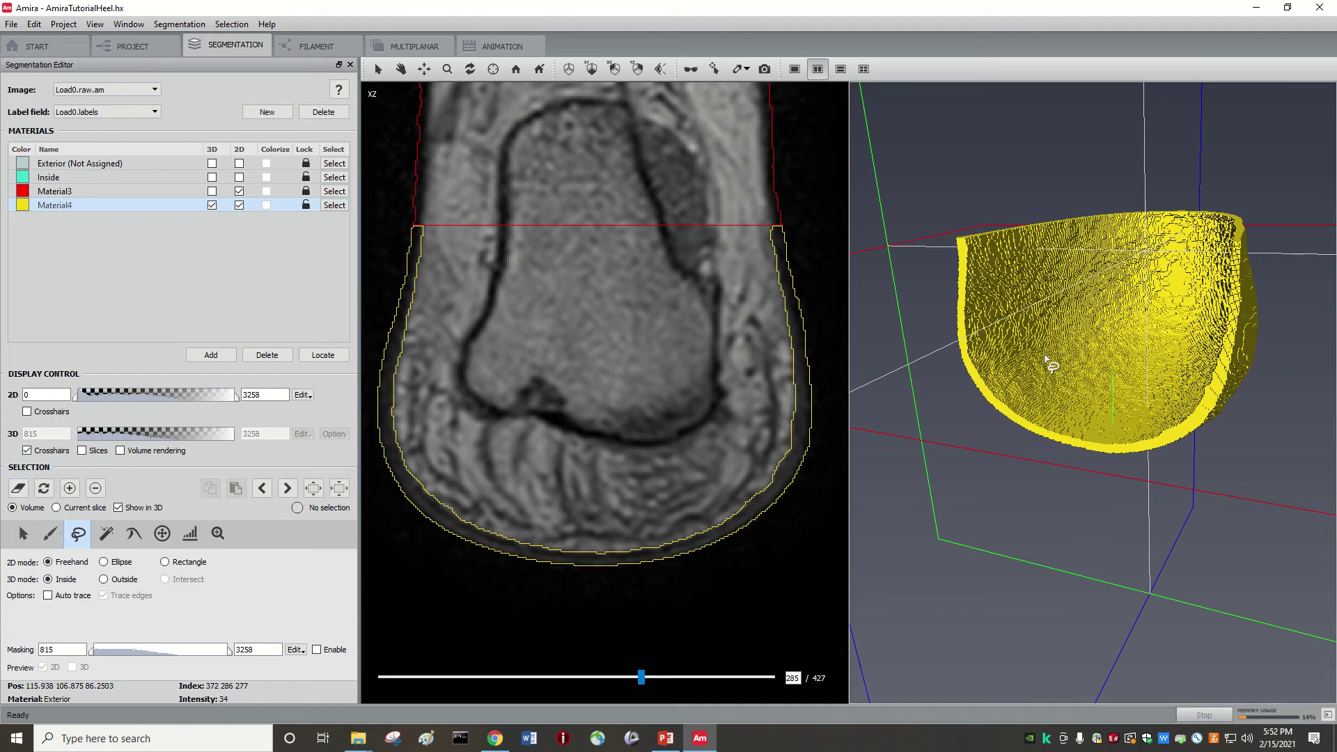
click(23, 534)
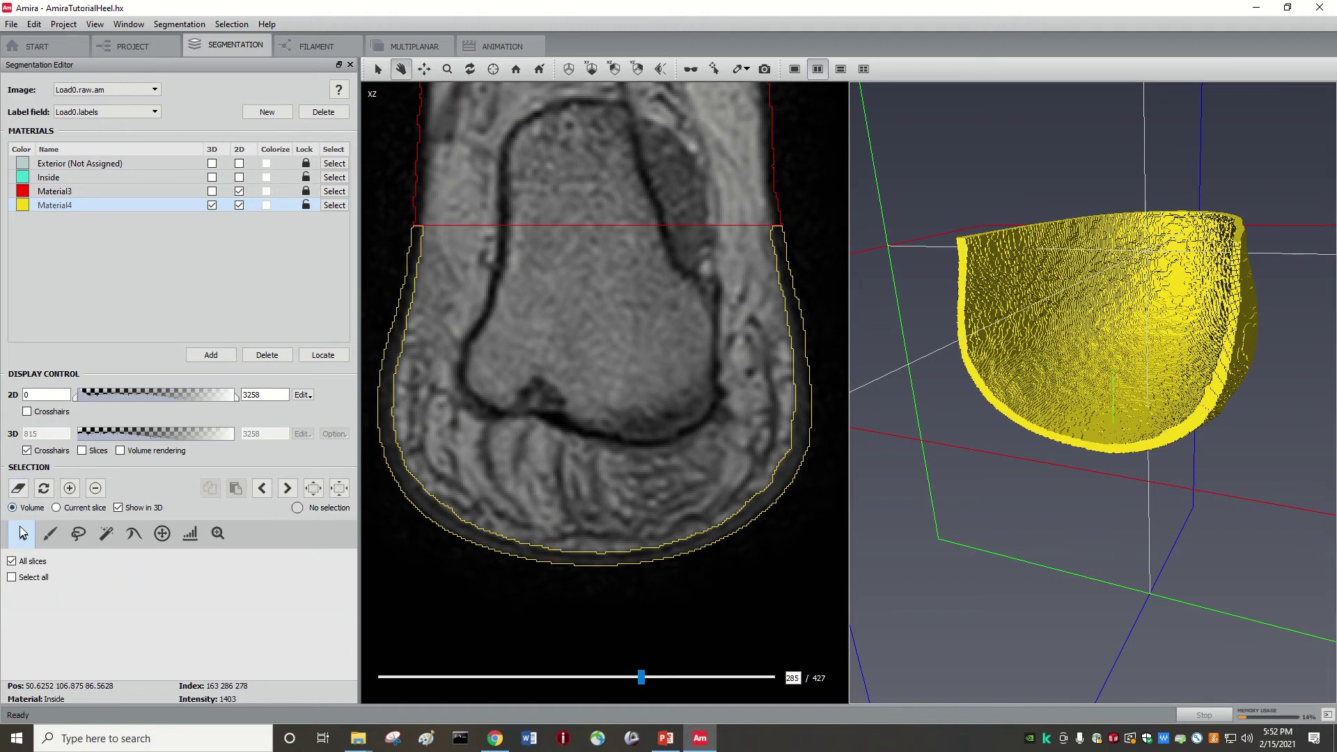
drag(1087, 328, 1052, 339)
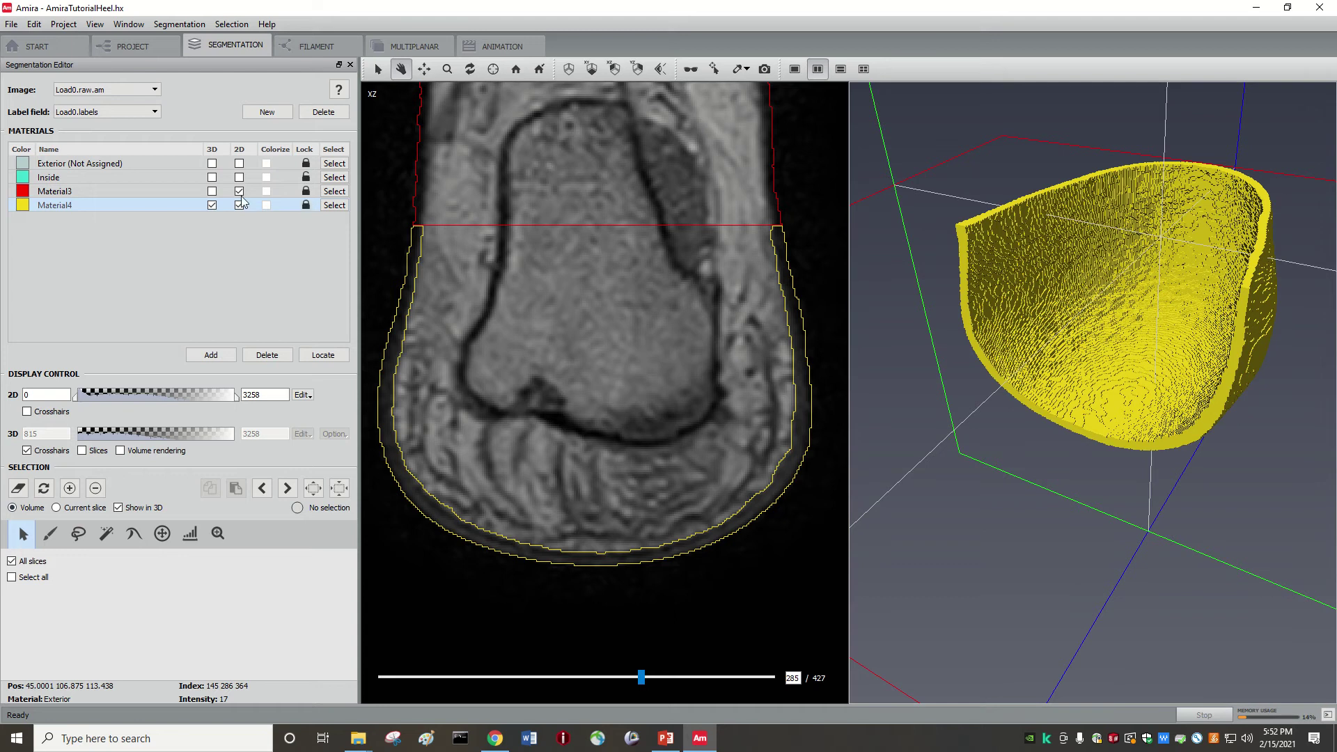
- Rename the red material Material3 as Exterior2
double_click(54, 191)
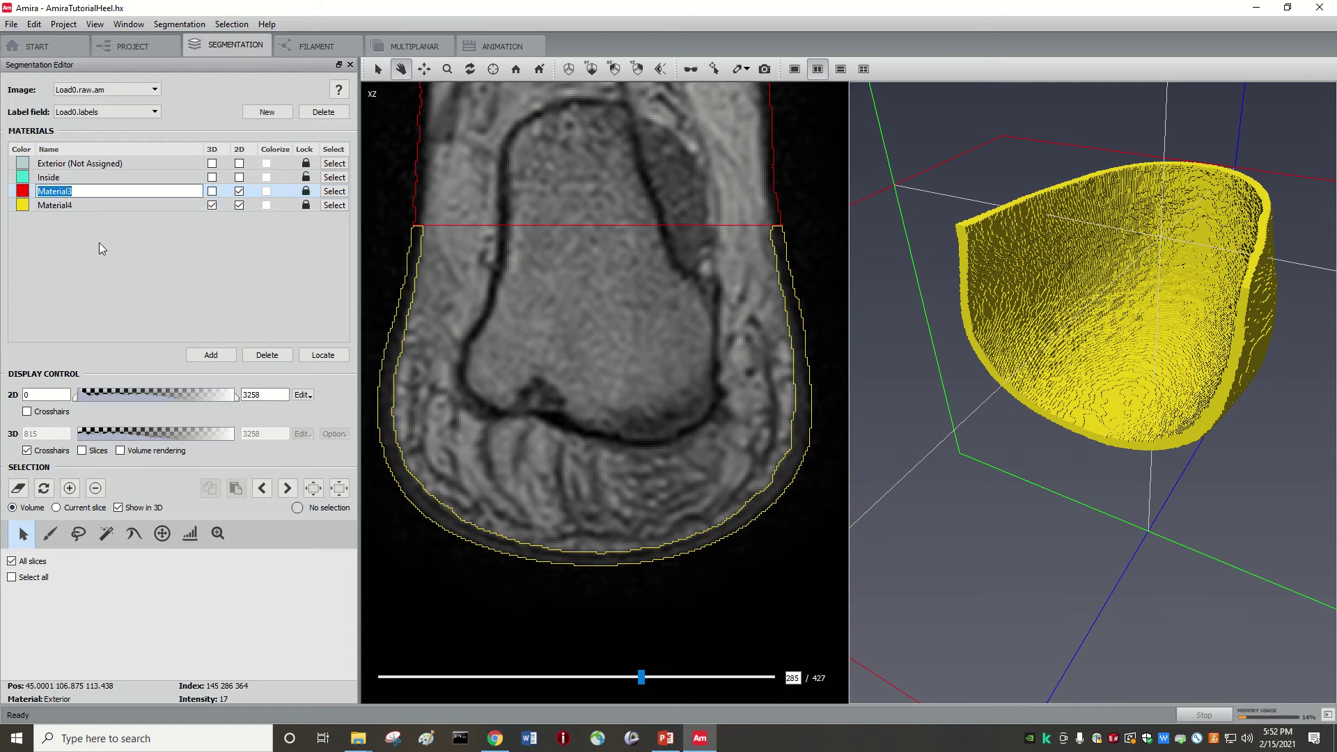
key(BackSpace)
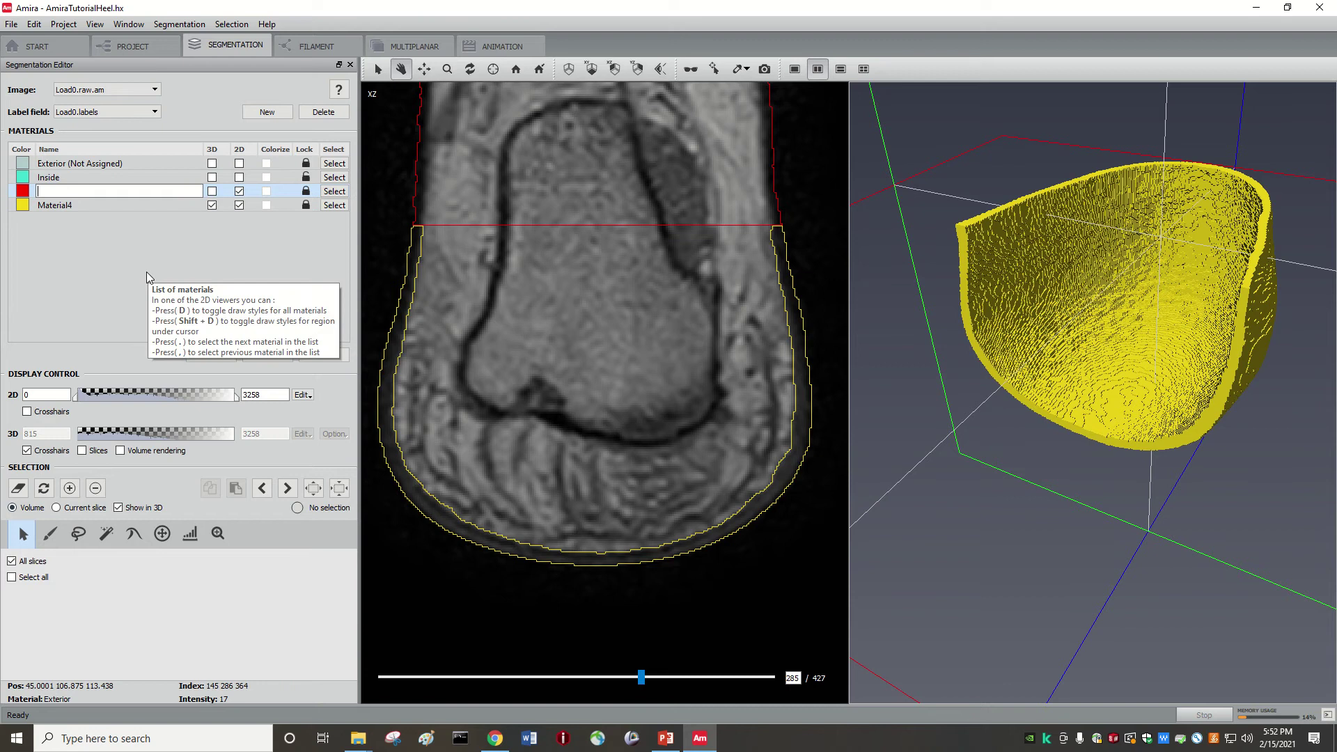
text(Exterior2)
key(Return)
- Rename the yellow material Material4 as Skin
click(65, 207)
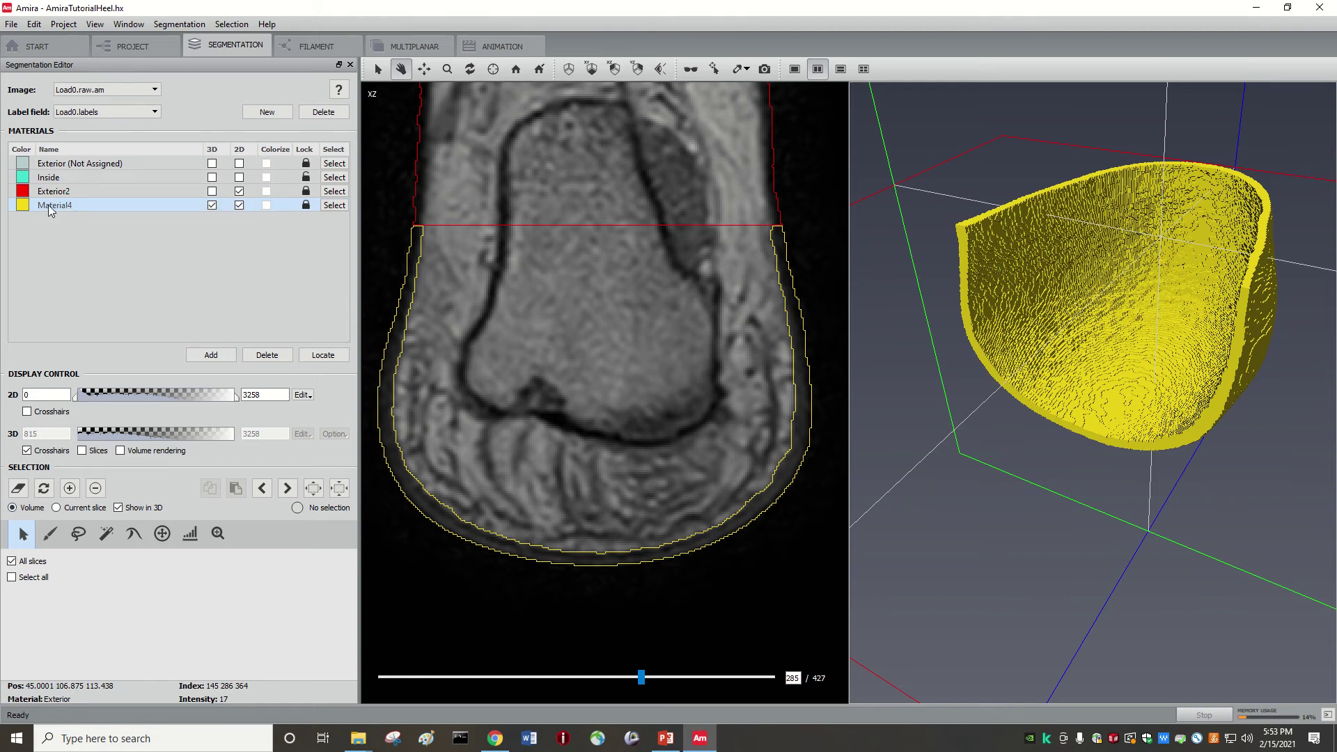
right_click(48, 209)
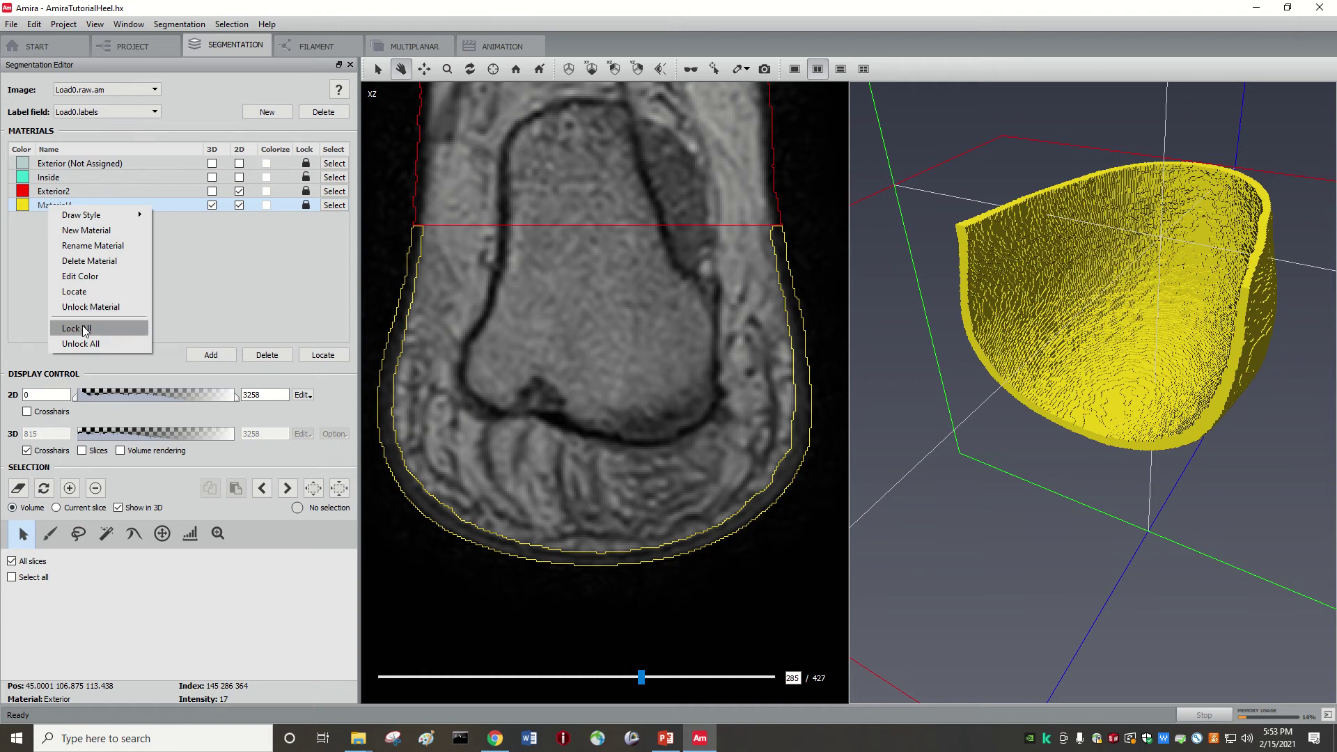
click(78, 245)
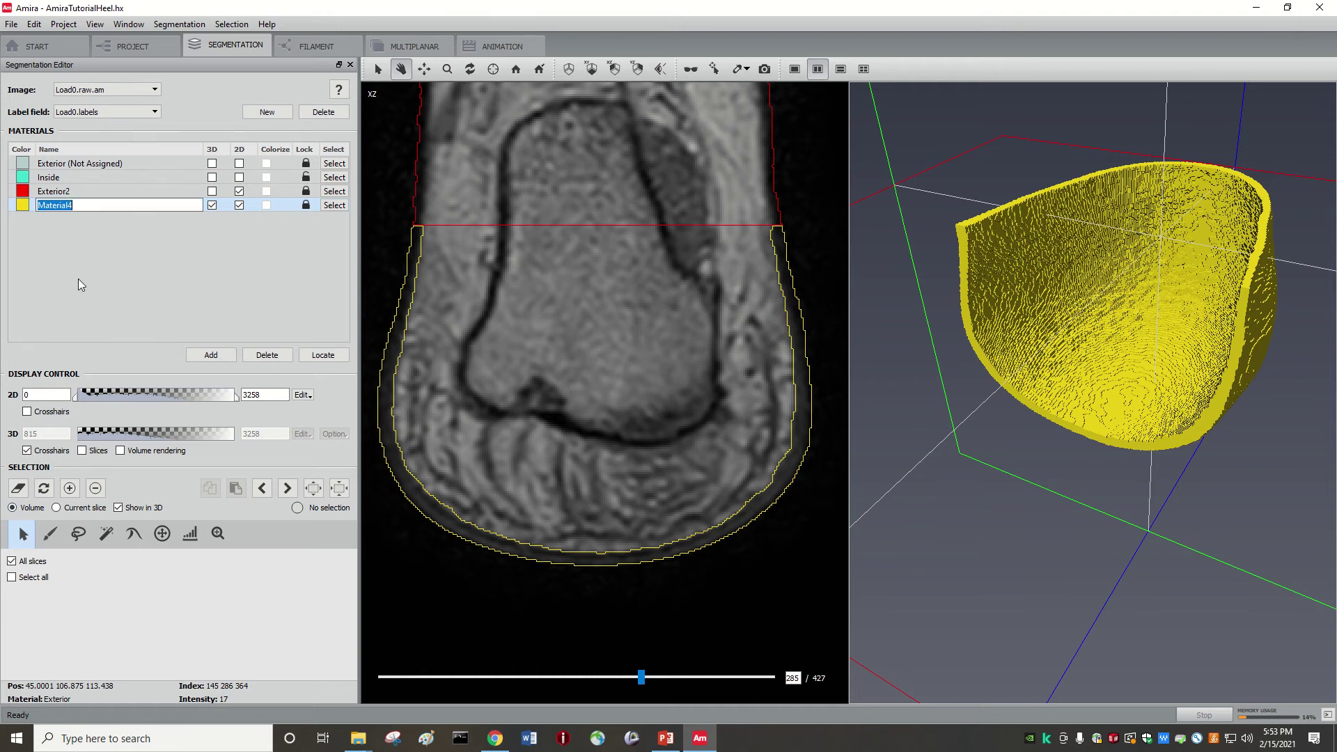
text(Skin)
key(Return)
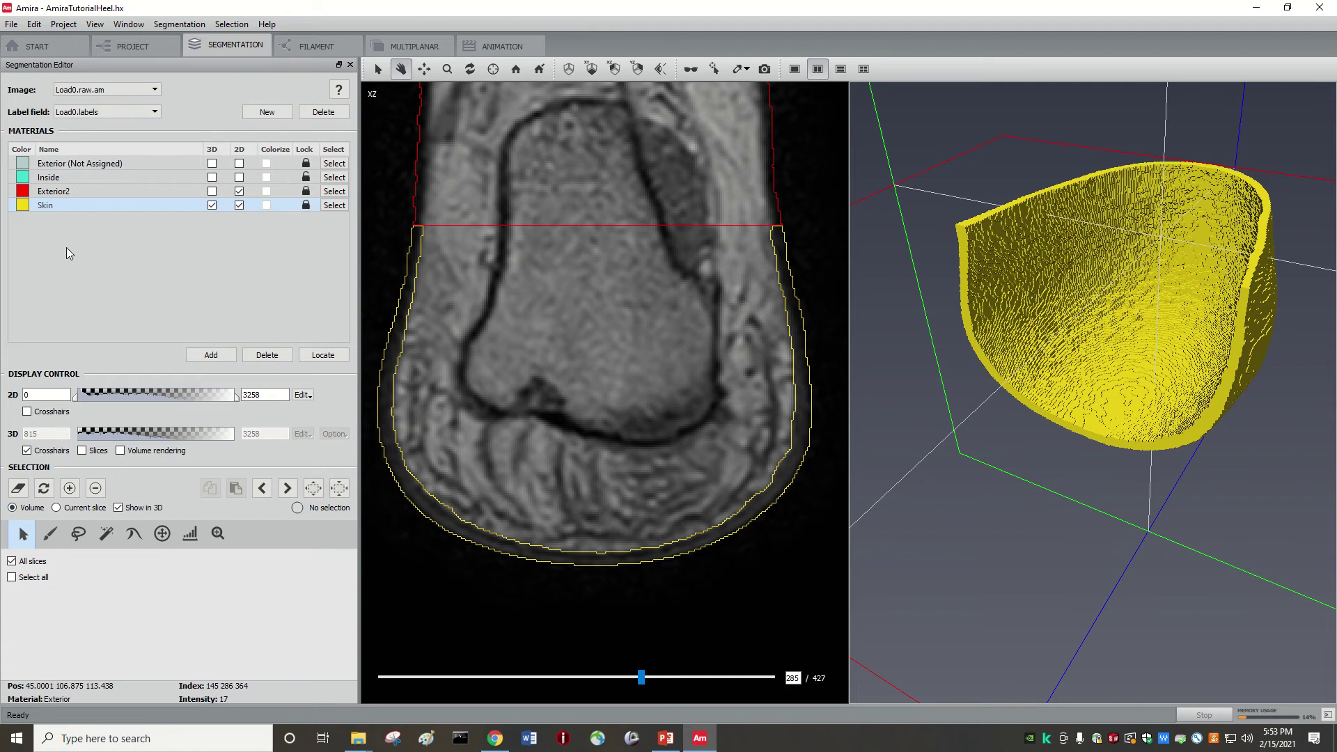
- Add a new material to the label field and name it Bone
click(211, 356)
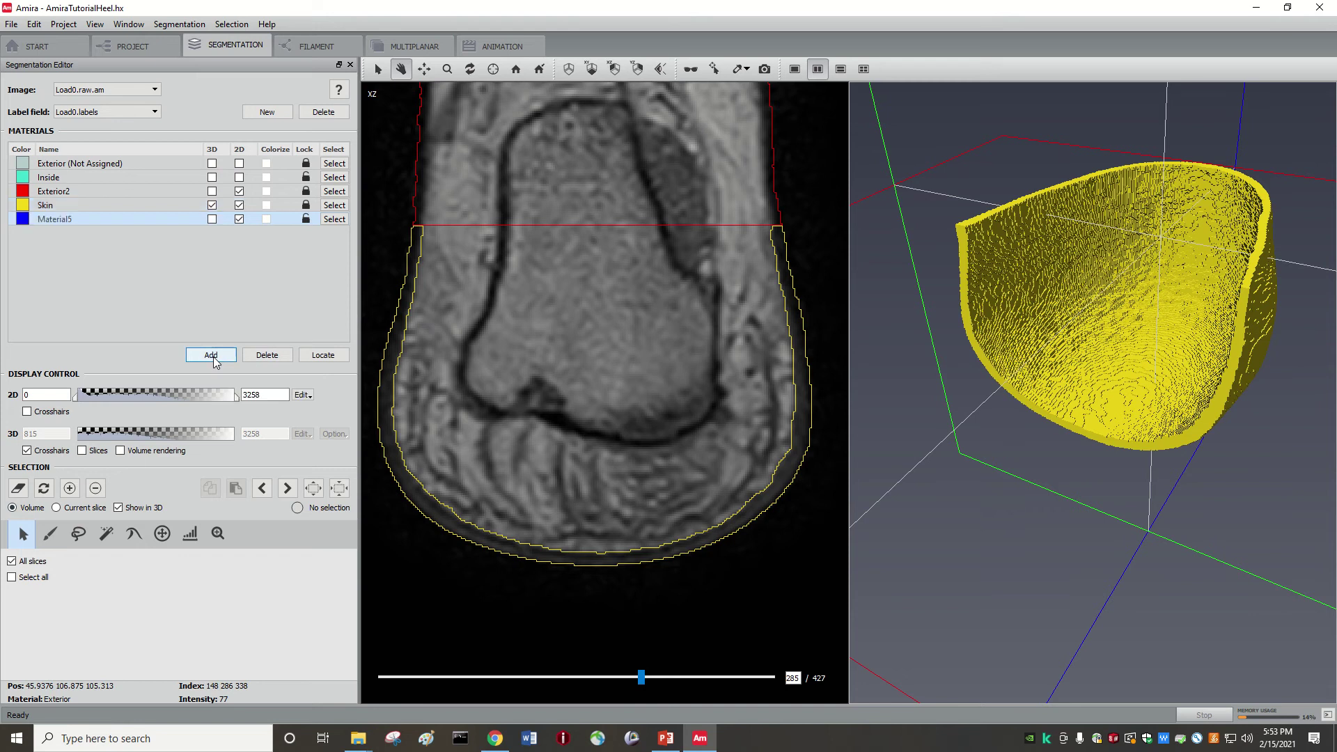
right_click(56, 218)
click(95, 261)
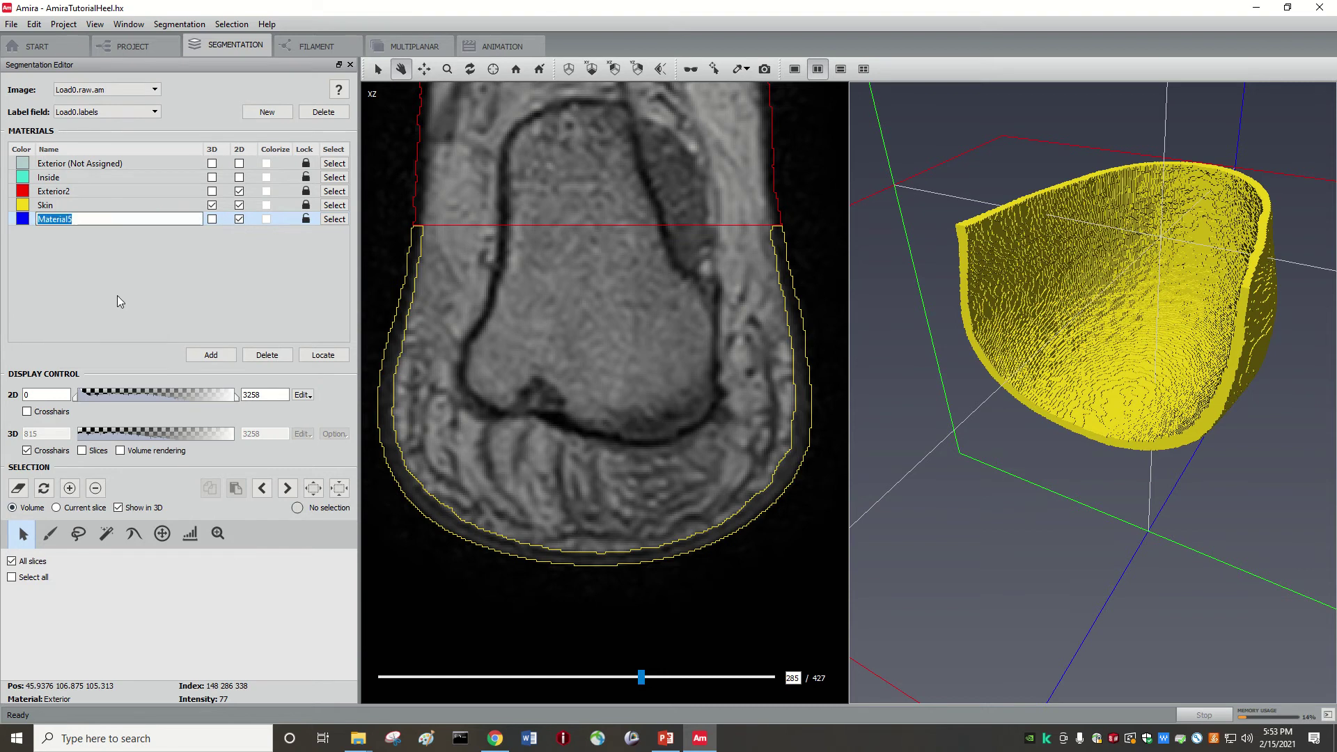
text(Bone)
key(Return)
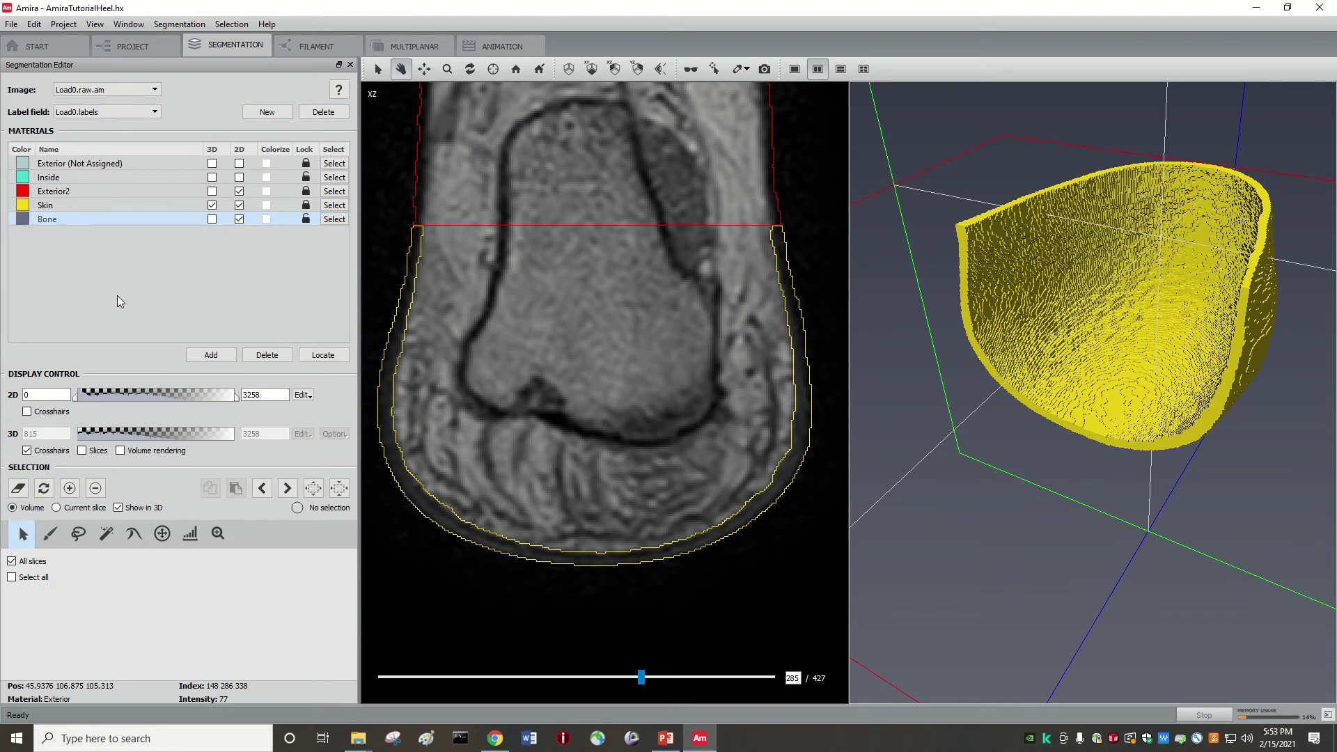
- Change the Bone material's color to the bright green custom color
click(22, 218)
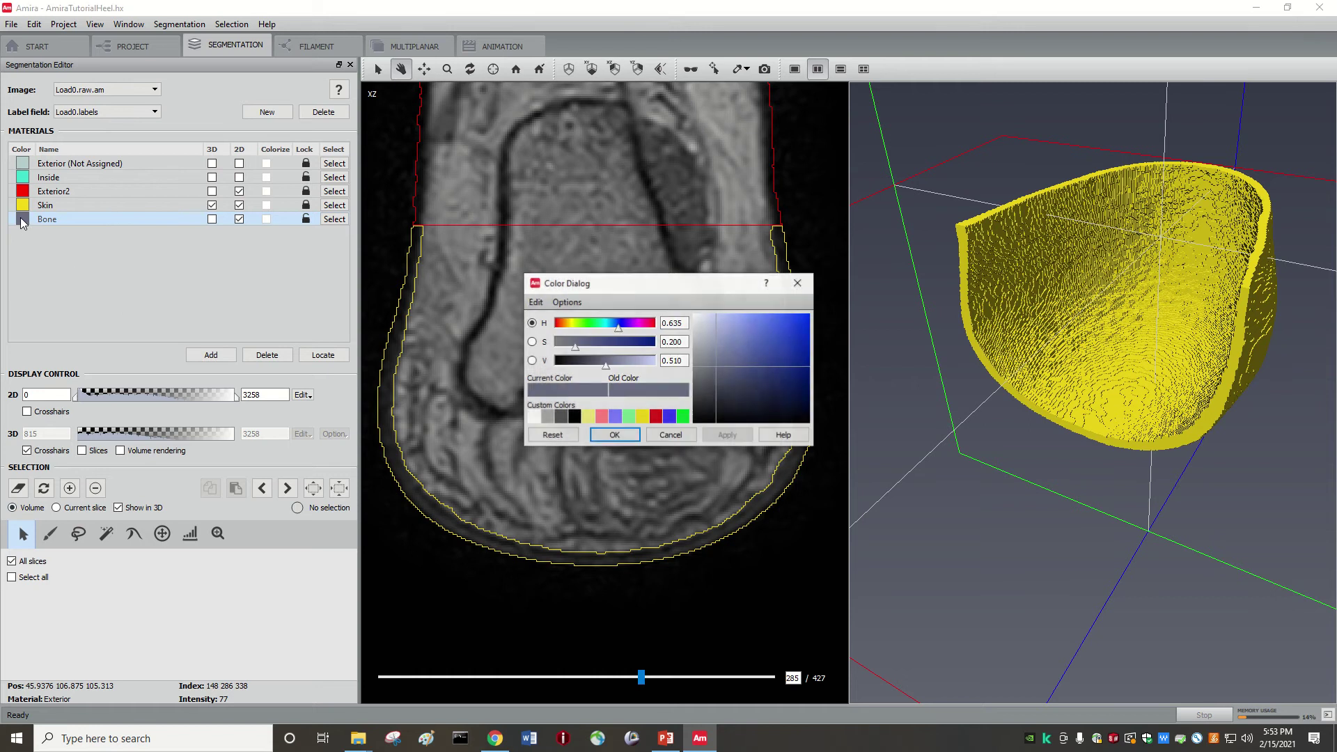
click(682, 416)
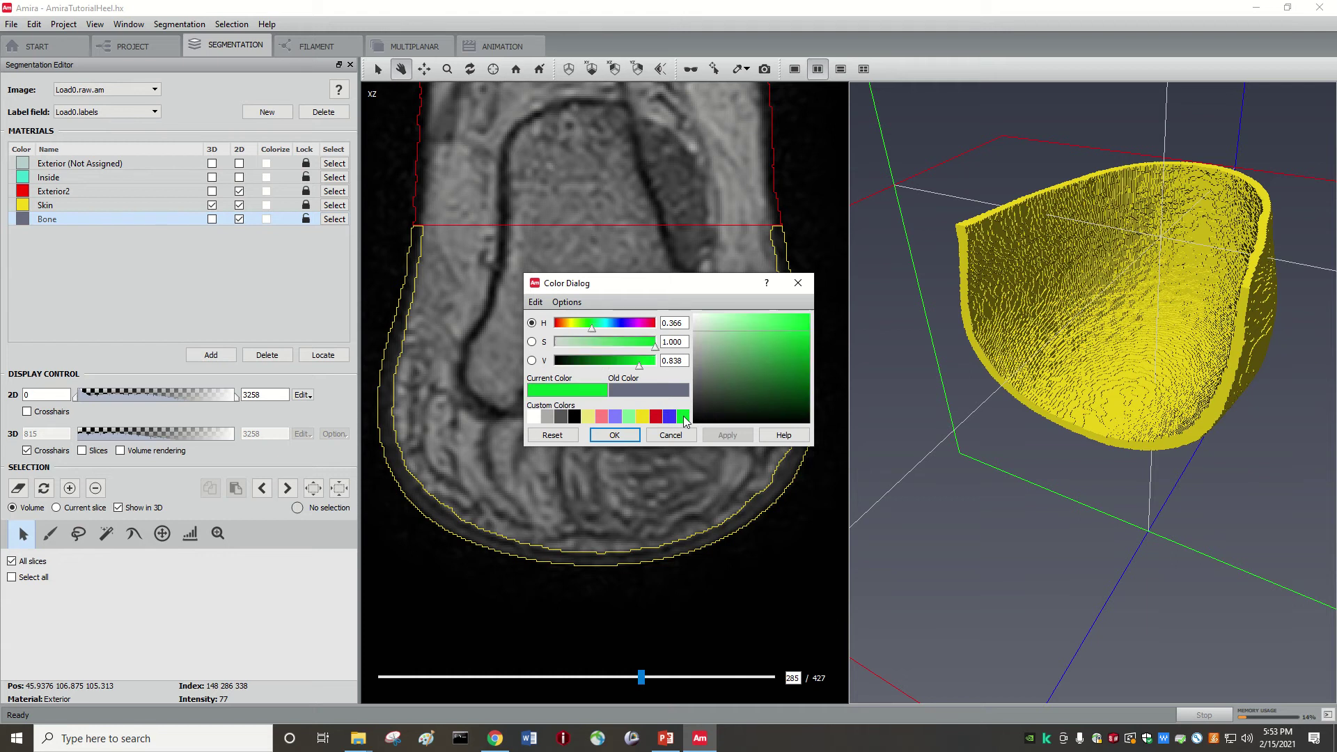
click(615, 436)
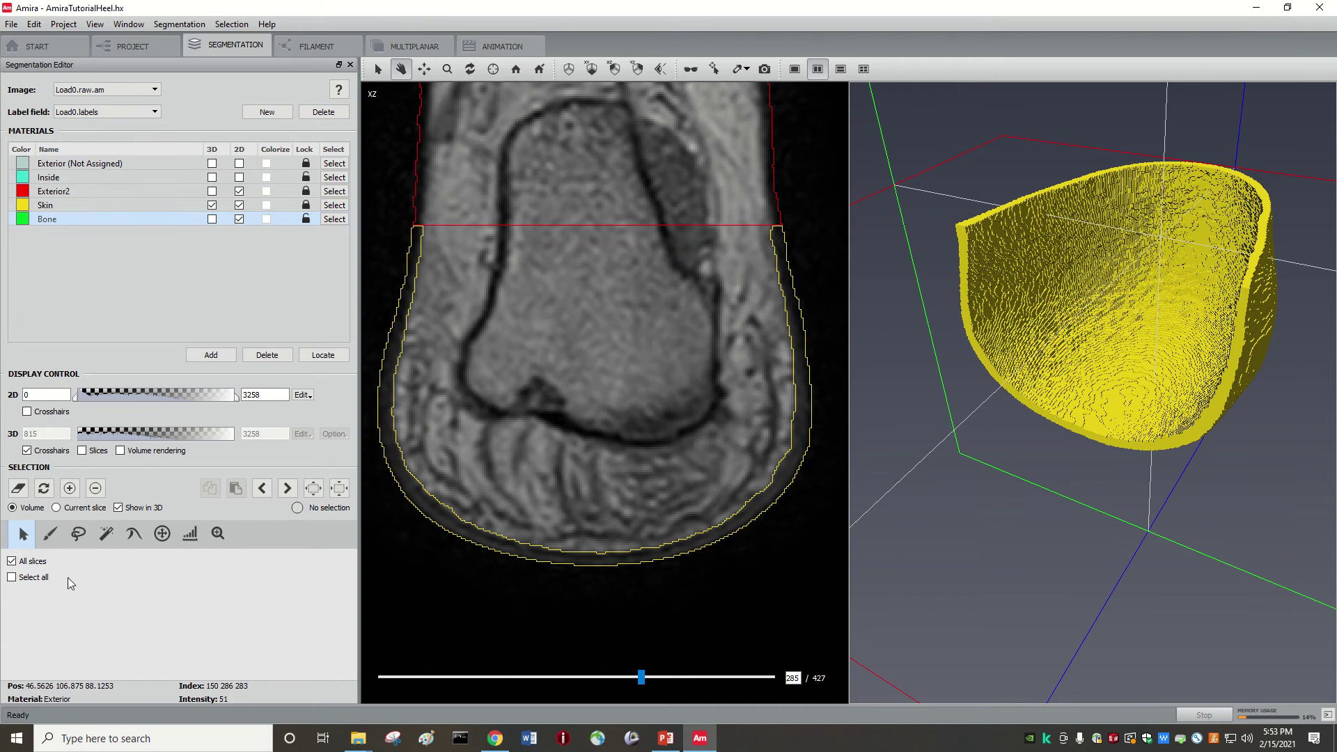
- Outline the heel bone on XZ slice 285 with the freehand Lasso, extending above the red boundary line, and add the selection to Bone
click(78, 534)
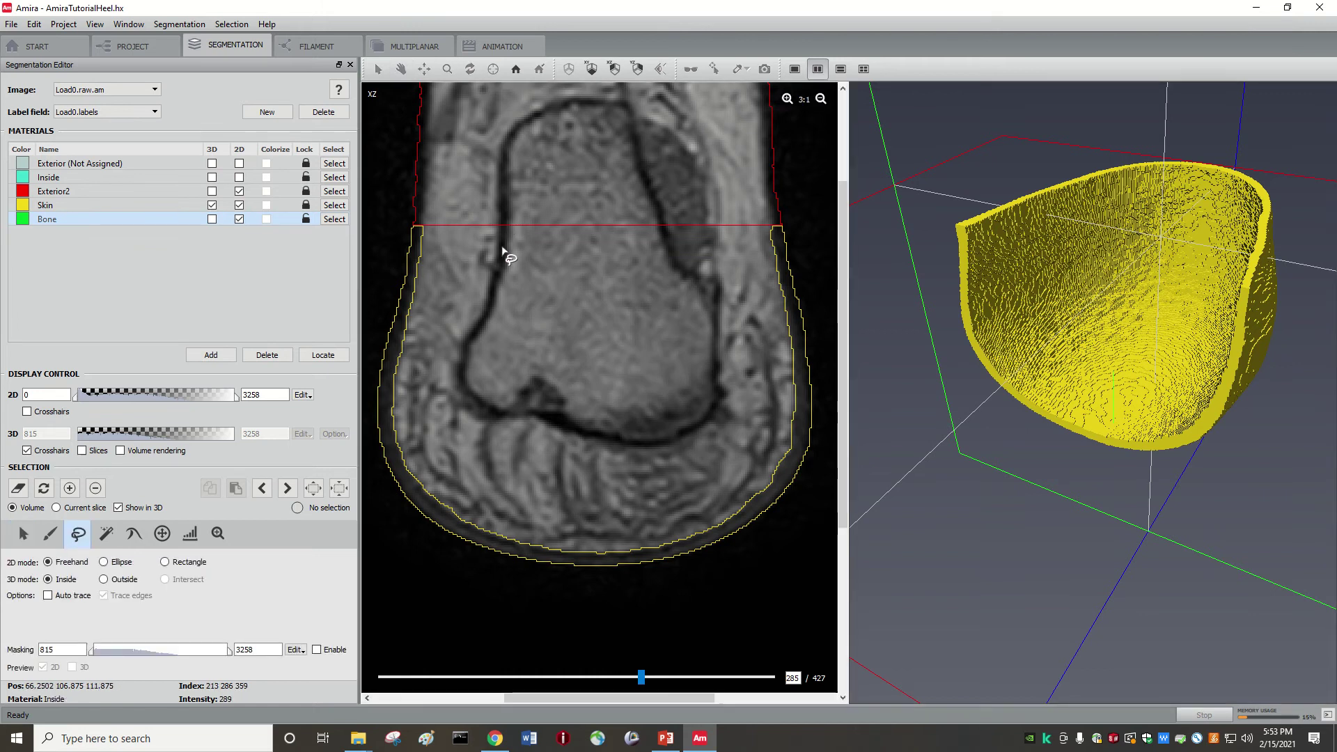
mouse_move(509, 216)
mouse_down()
mouse_move(467, 349)
mouse_move(473, 403)
mouse_move(643, 438)
mouse_move(687, 433)
mouse_move(704, 411)
mouse_move(718, 332)
mouse_move(658, 198)
mouse_up()
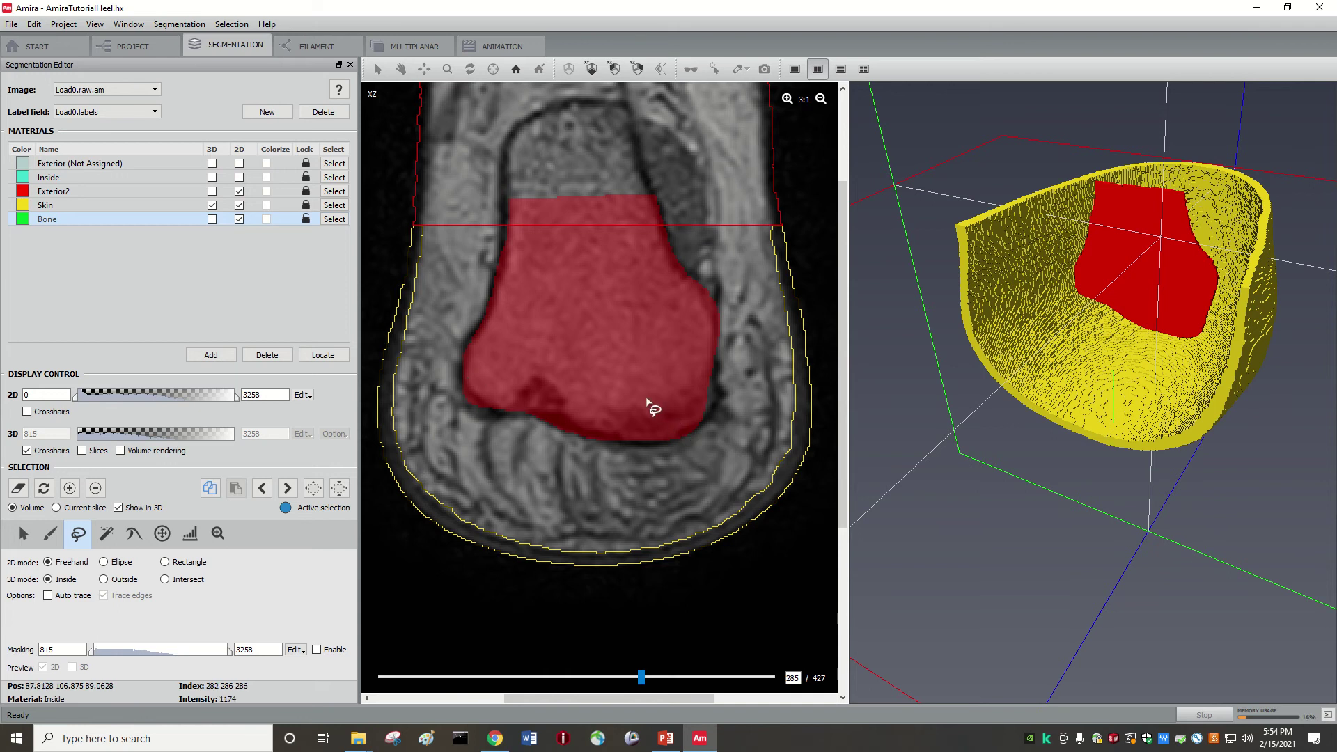
key(a)
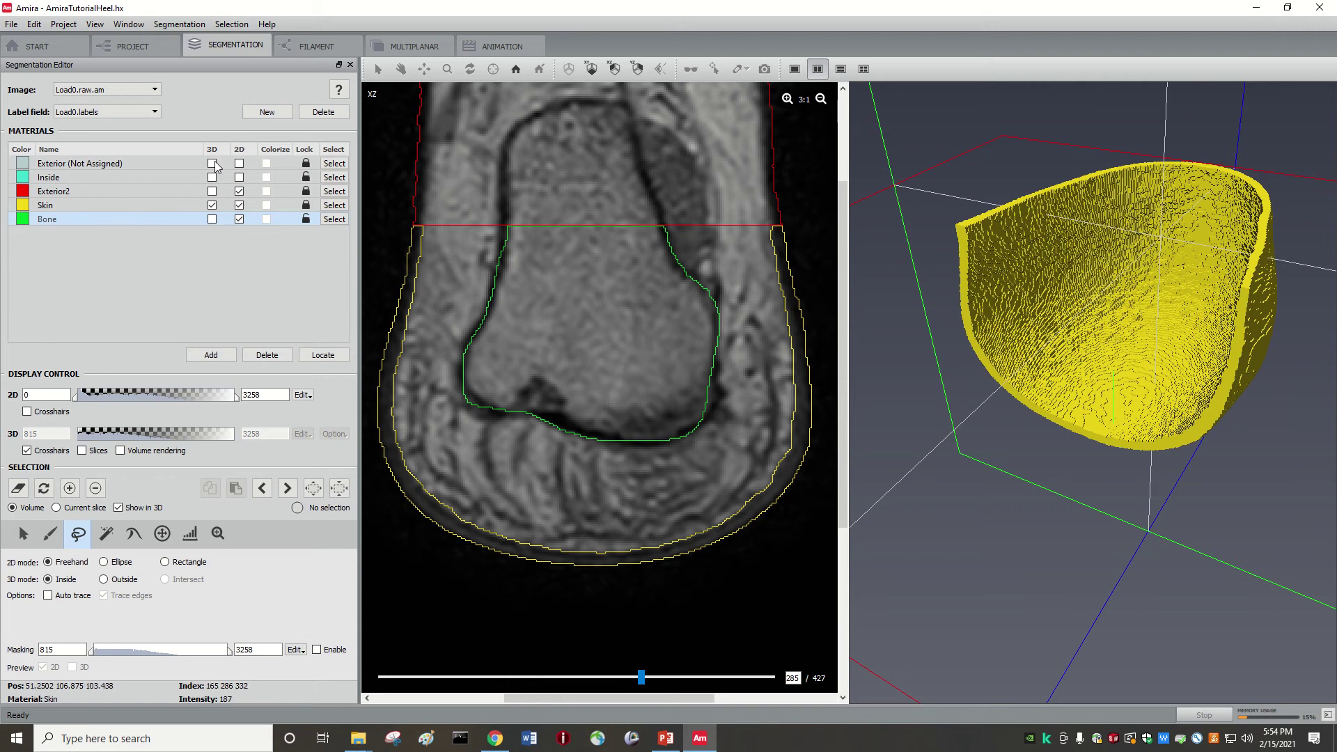
- Display the Bone material in 3D, clear the stray lasso selection and rotate the model to inspect the bone slice inside the skin
click(212, 219)
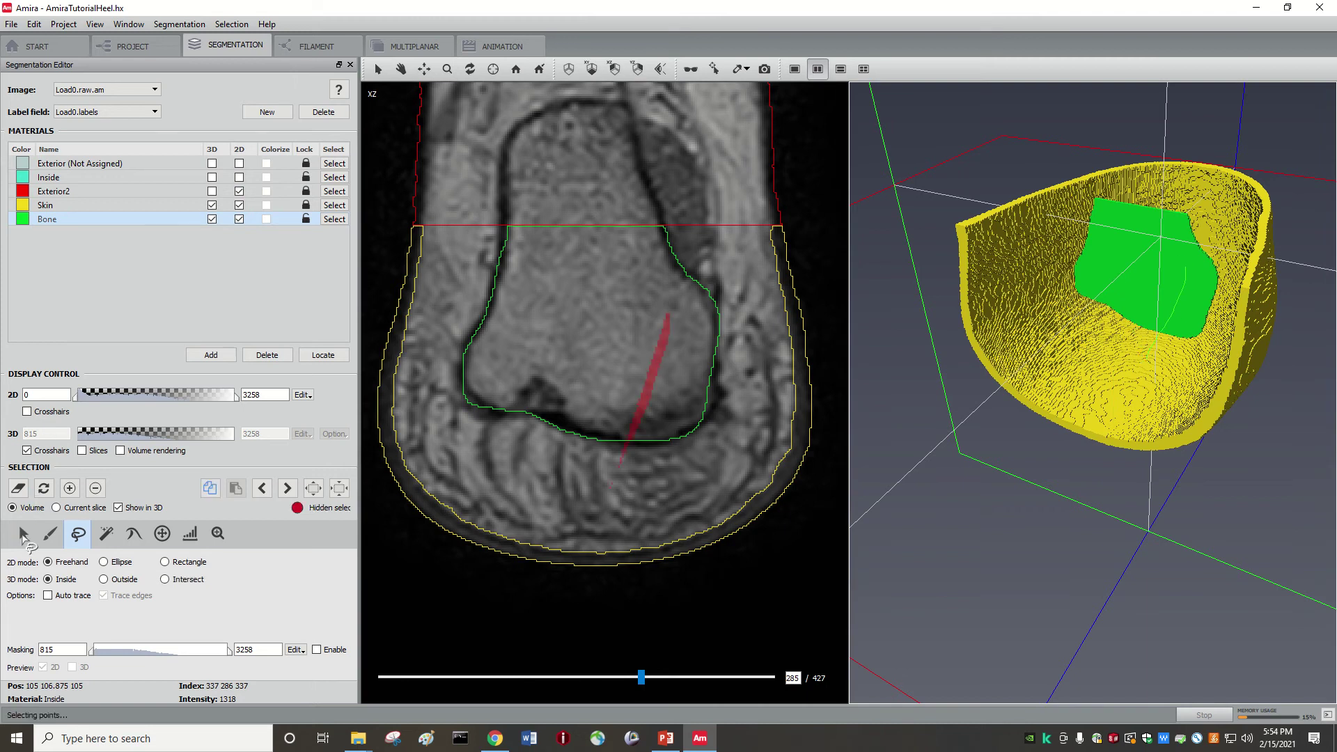
click(23, 534)
click(18, 488)
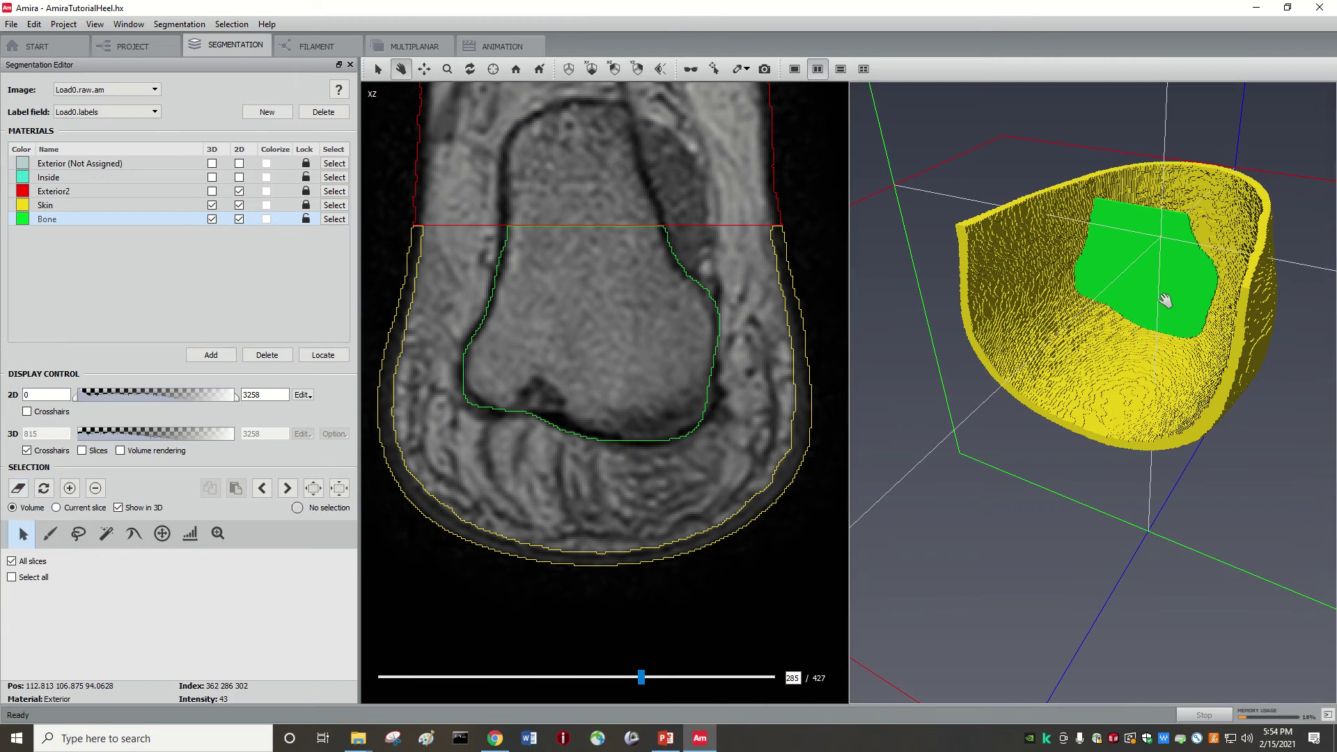
drag(1164, 299, 1179, 329)
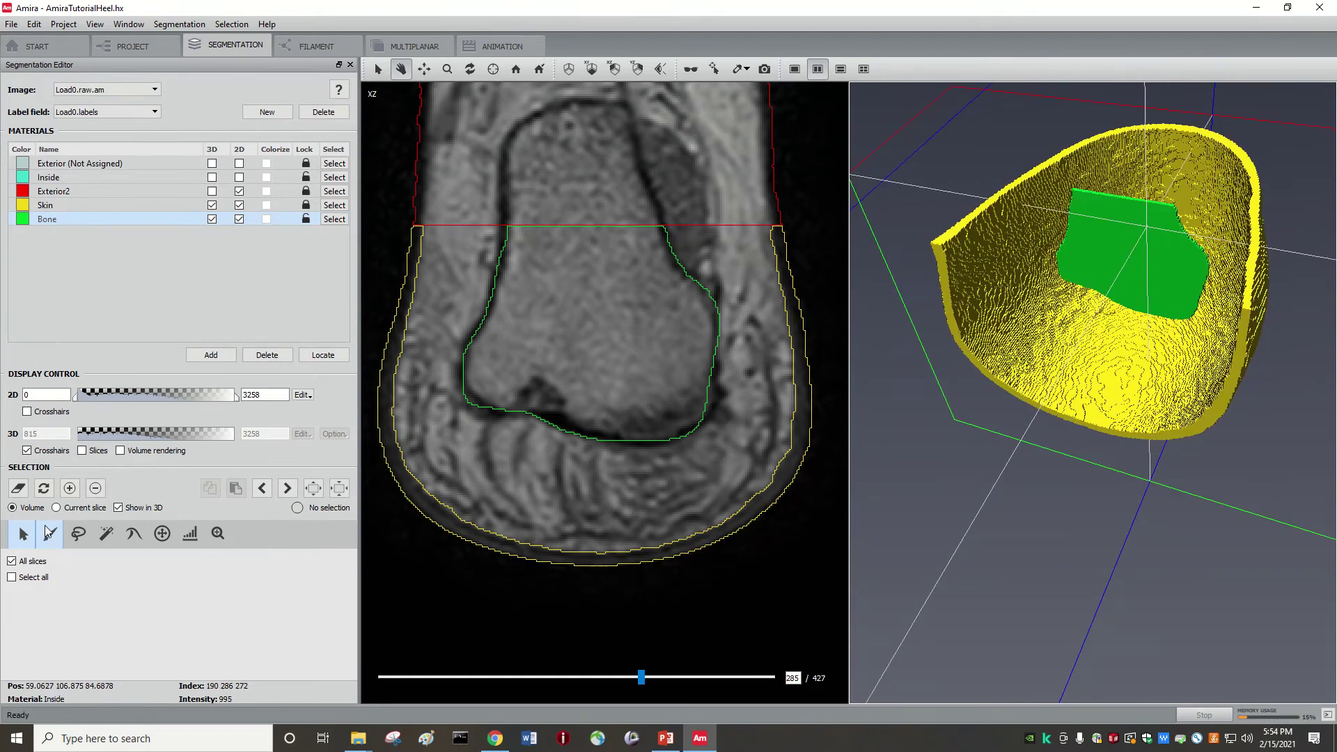
- Outline the heel bone on XZ slice 286 with the freehand Lasso, extending above the red boundary line, and add it to Bone
click(78, 533)
scroll(576, 367, down, 1)
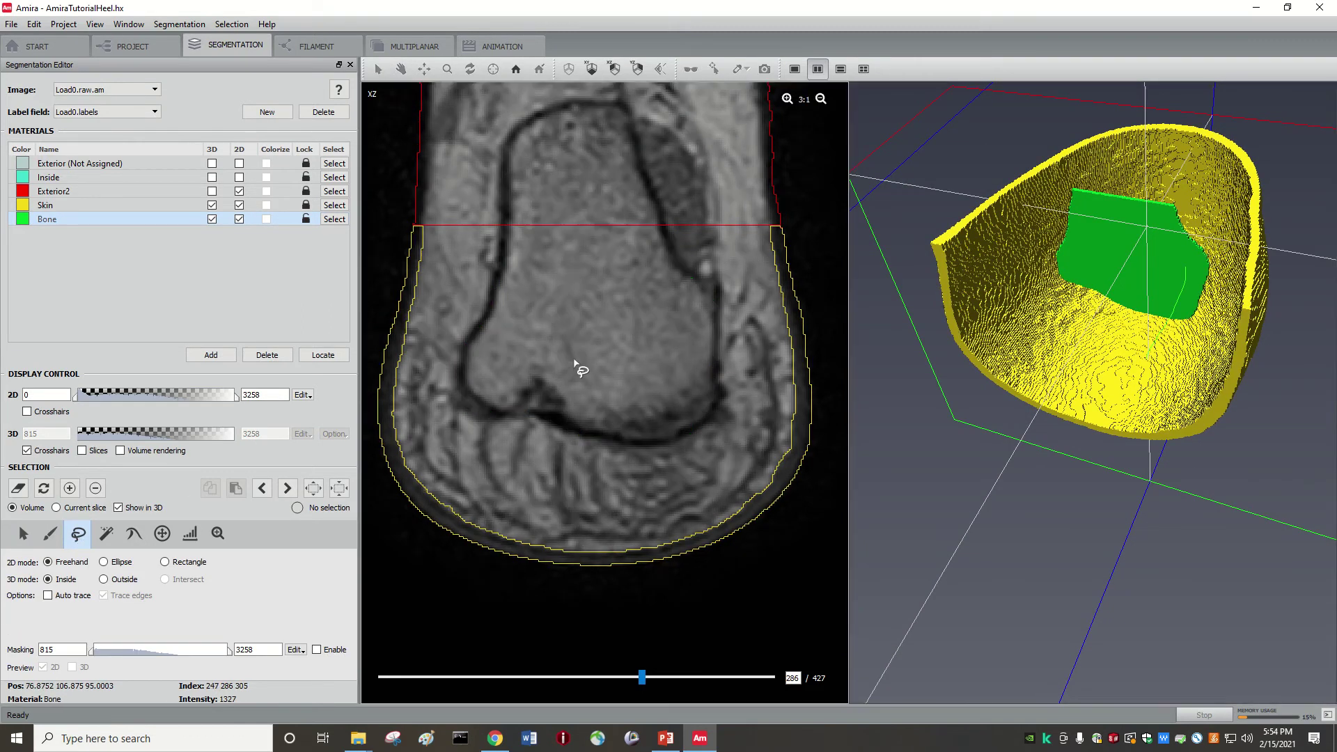
drag(510, 216, 471, 341)
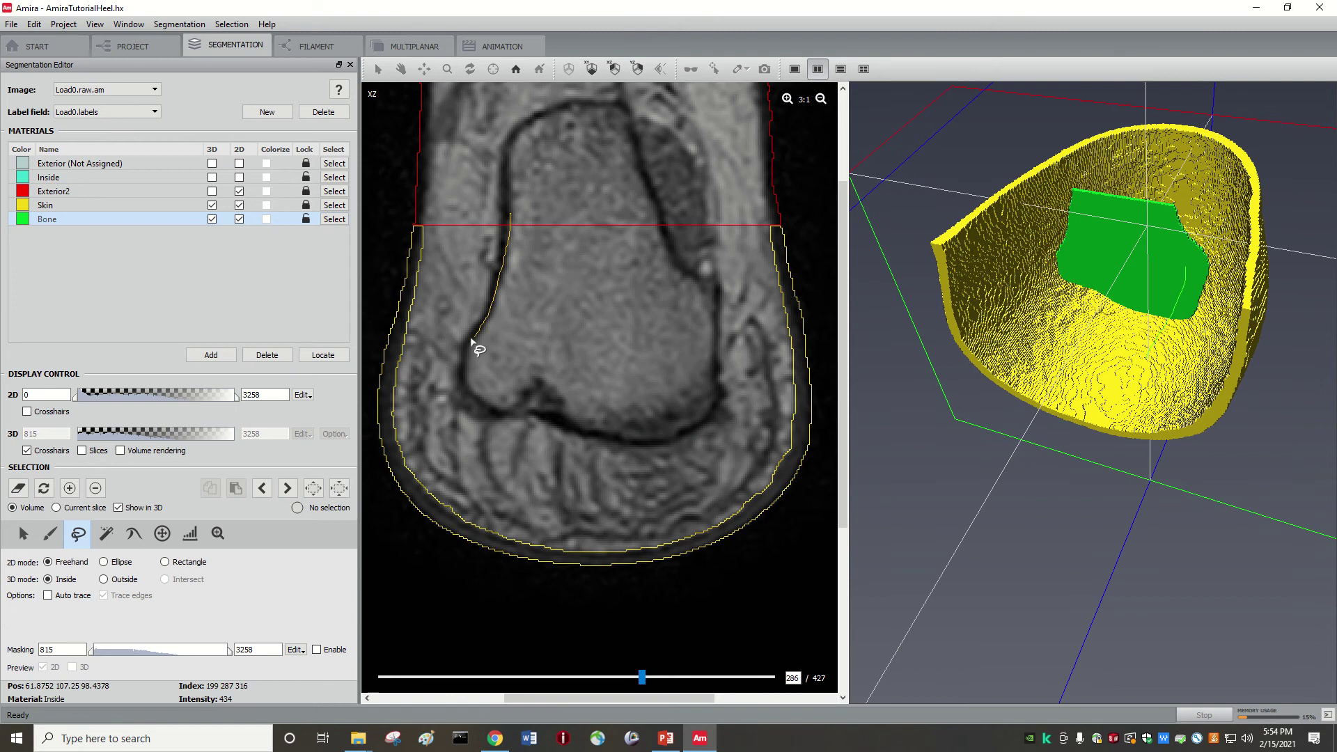
mouse_move(468, 400)
mouse_down()
mouse_move(610, 437)
mouse_move(677, 435)
mouse_move(713, 412)
mouse_move(719, 369)
mouse_up()
drag(714, 291, 656, 202)
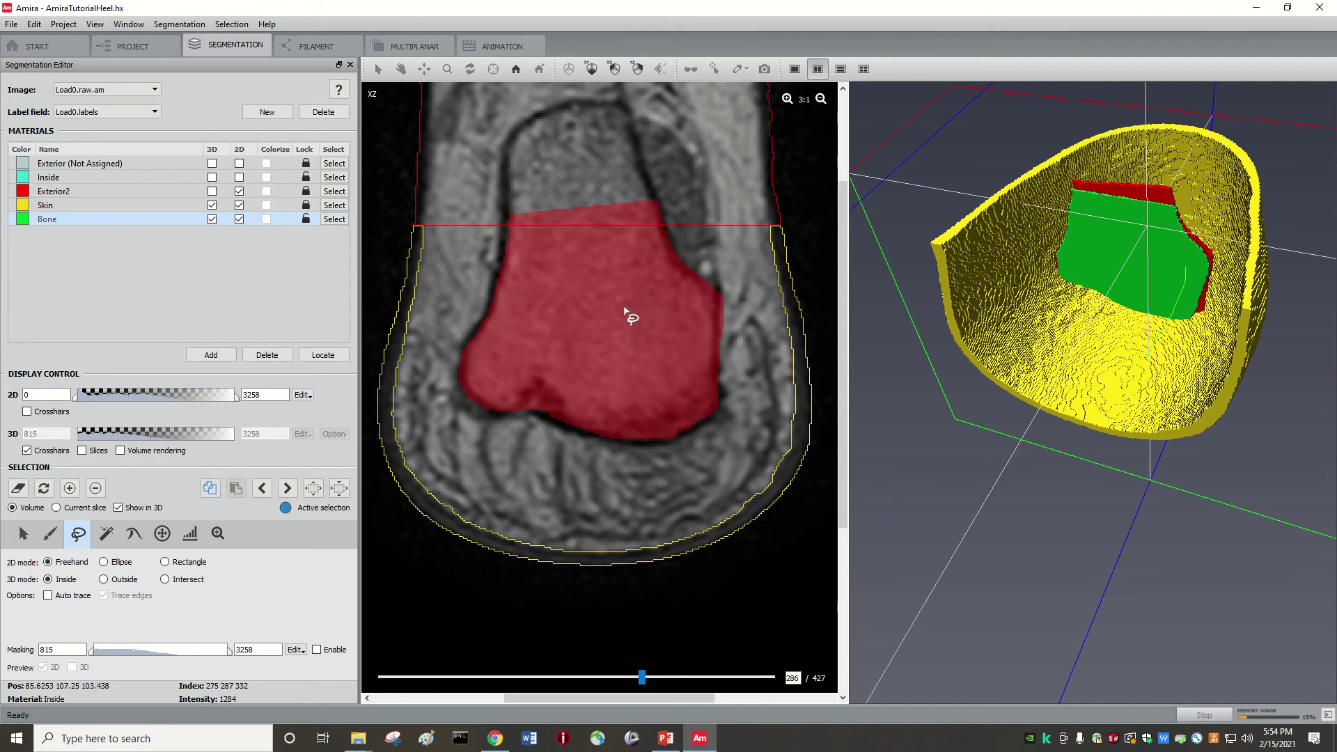
key(a)
- Outline the heel bone with the freehand Lasso on slices 287 and 288, adding each selection to Bone
scroll(583, 315, down, 1)
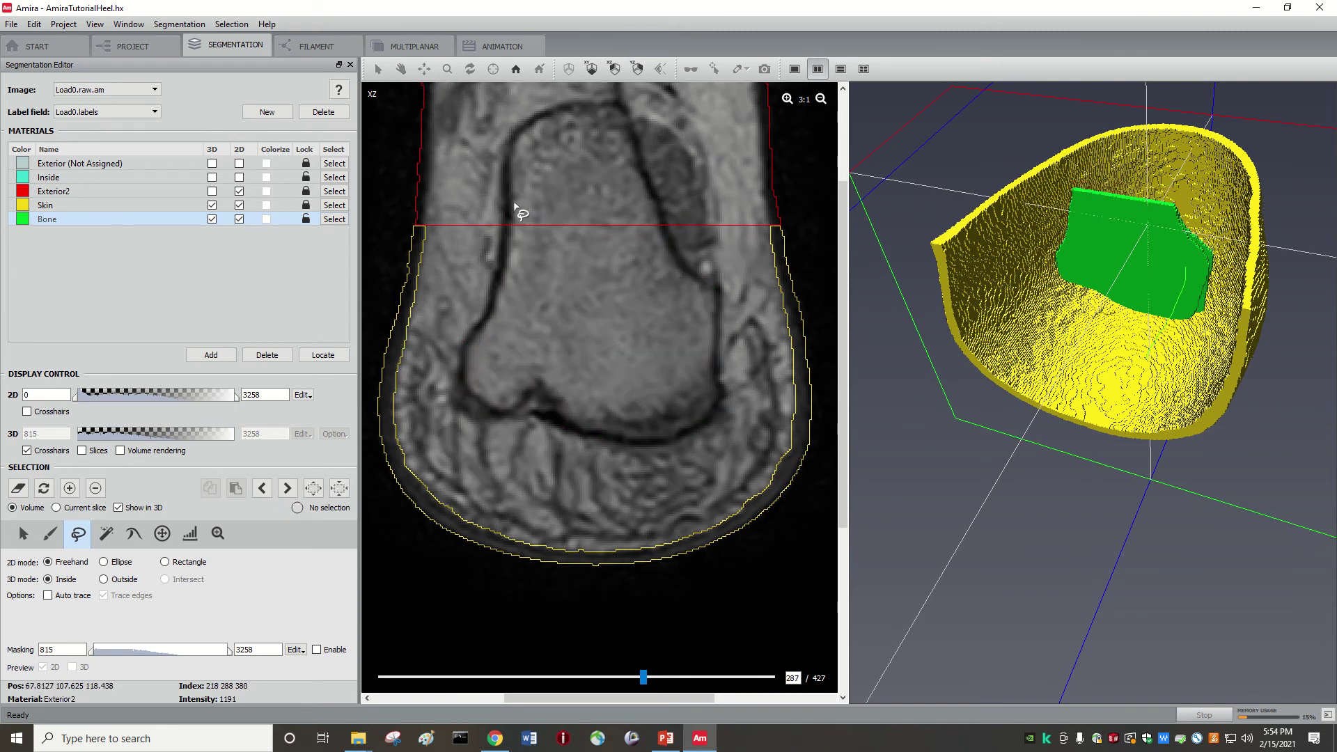
mouse_move(514, 205)
mouse_down()
mouse_move(457, 354)
mouse_move(468, 401)
mouse_move(640, 436)
mouse_move(708, 415)
mouse_move(712, 396)
mouse_move(711, 282)
mouse_move(685, 267)
mouse_move(655, 212)
mouse_up()
key(a)
scroll(537, 333, down, 1)
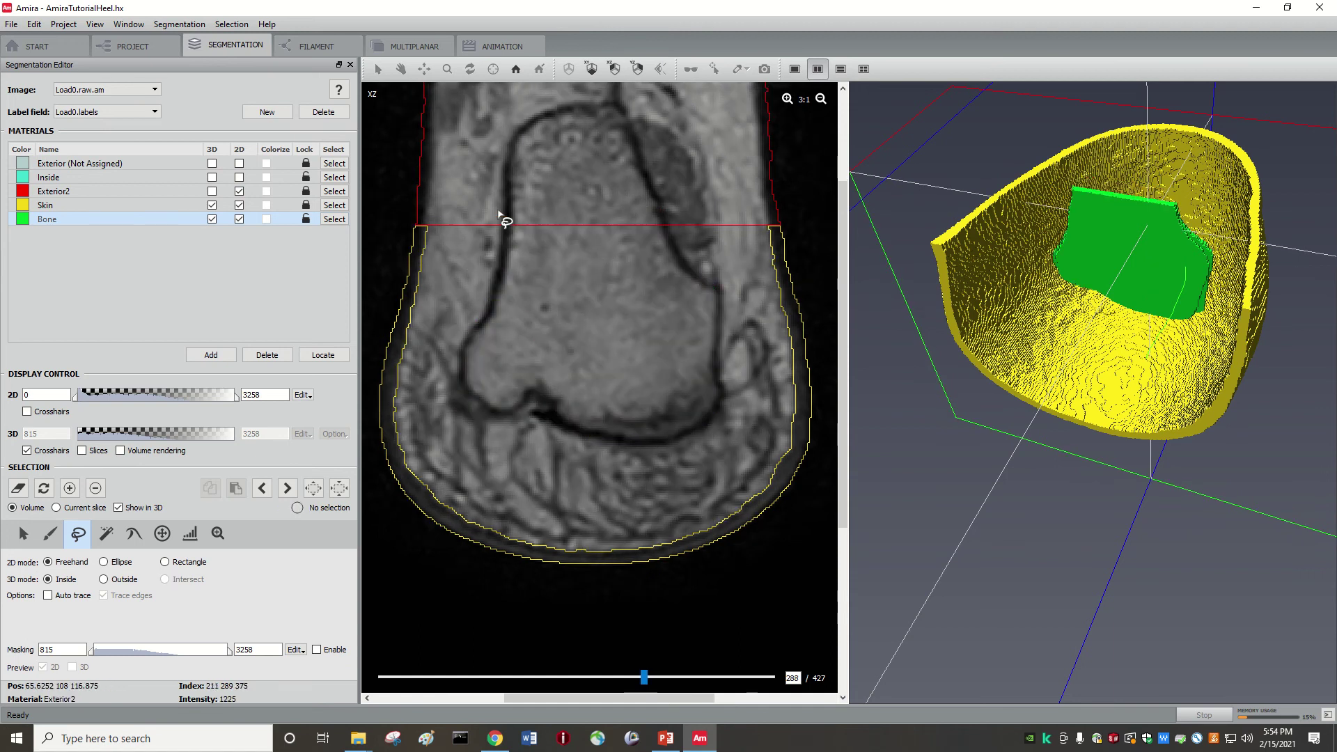
mouse_move(504, 206)
mouse_down()
mouse_move(502, 282)
mouse_move(461, 364)
mouse_up()
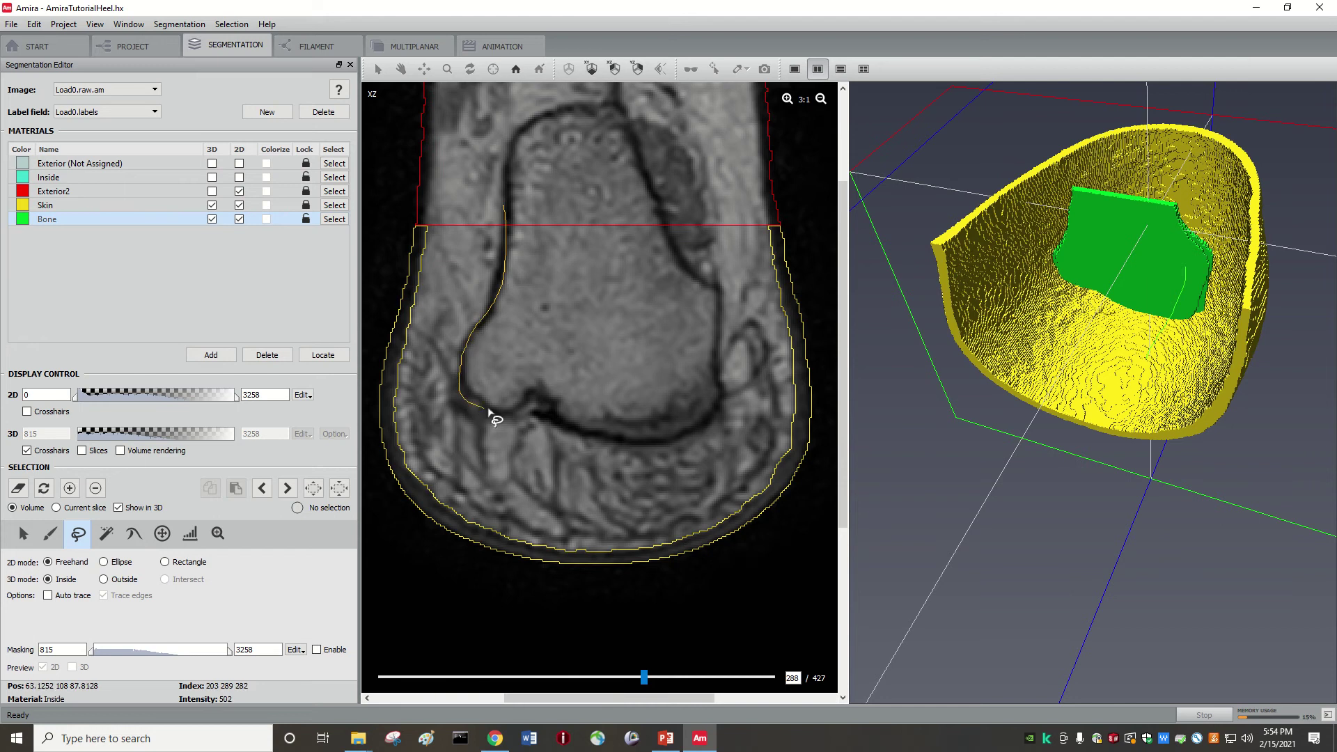
mouse_move(489, 411)
mouse_down()
mouse_move(647, 438)
mouse_move(705, 419)
mouse_move(721, 395)
mouse_move(719, 351)
mouse_up()
drag(712, 286, 662, 213)
key(a)
- Lasso the heel bone on slices 289 and 290 along its dark border and add each selection to Bone
scroll(523, 254, down, 1)
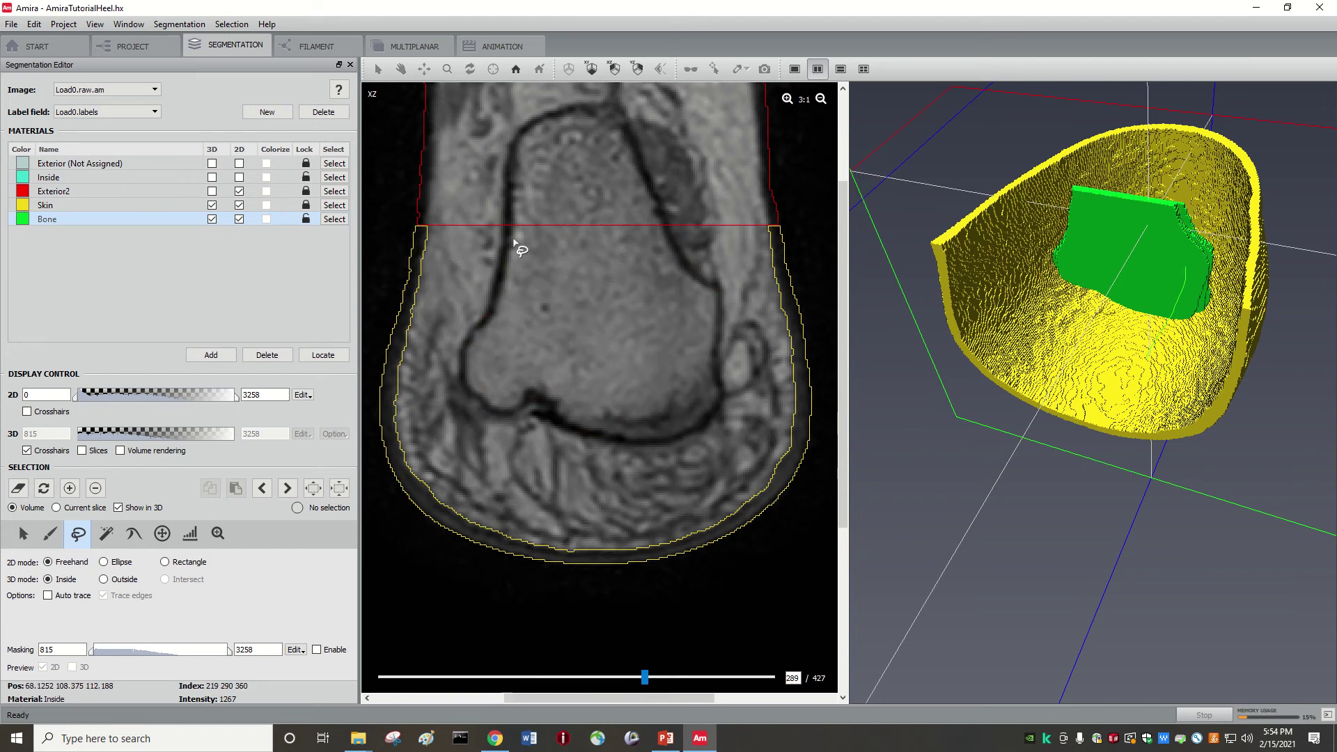
mouse_move(503, 246)
mouse_down()
mouse_move(462, 376)
mouse_move(471, 399)
mouse_move(607, 436)
mouse_move(706, 425)
mouse_move(709, 275)
mouse_move(661, 204)
mouse_up()
key(a)
scroll(585, 251, down, 1)
mouse_move(503, 210)
mouse_down()
mouse_move(500, 287)
mouse_move(463, 351)
mouse_move(464, 383)
mouse_move(494, 408)
mouse_move(645, 435)
mouse_move(710, 411)
mouse_move(722, 388)
mouse_move(721, 284)
mouse_move(667, 211)
mouse_up()
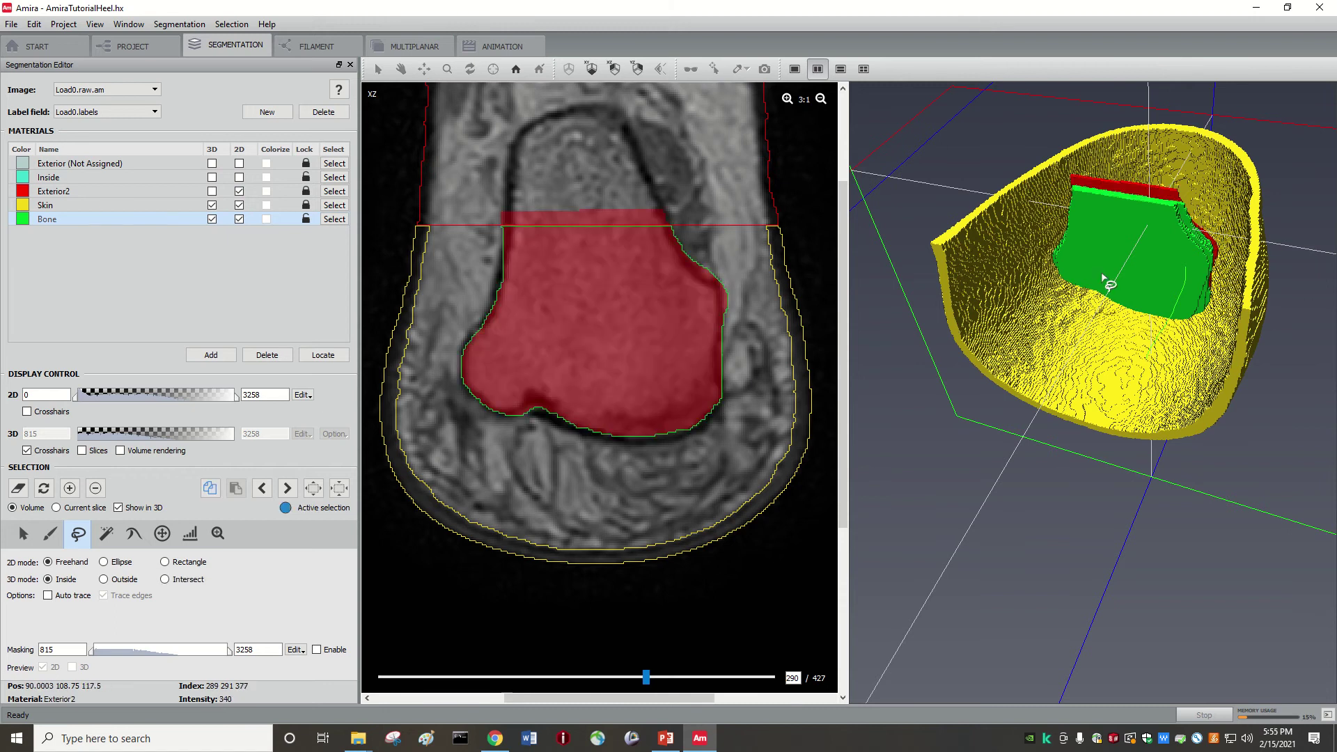
key(a)
- Trace the heel bone freehand on slices 291 and 292, adding each outlined area to Bone
scroll(588, 283, down, 1)
mouse_move(507, 214)
mouse_down()
mouse_move(496, 300)
mouse_move(459, 387)
mouse_move(486, 410)
mouse_move(612, 442)
mouse_move(705, 425)
mouse_move(724, 318)
mouse_move(669, 223)
mouse_up()
key(a)
scroll(525, 239, down, 1)
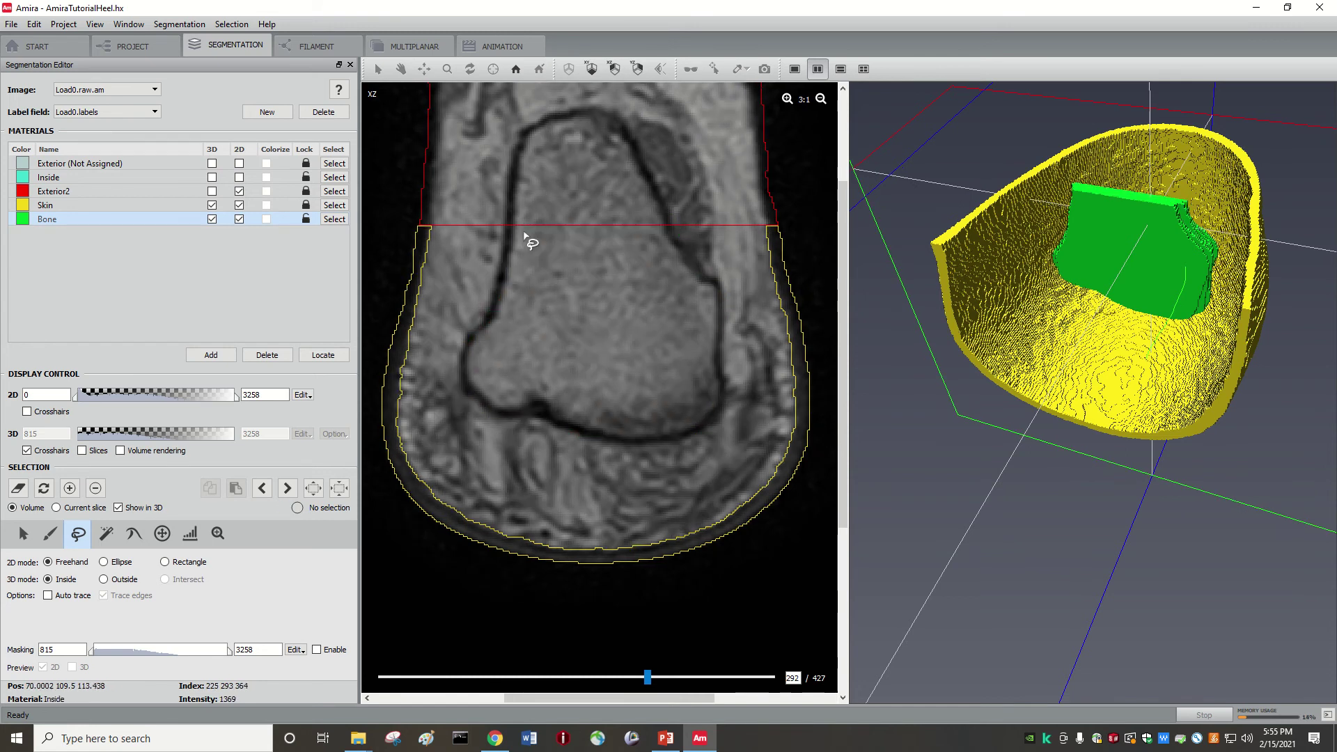
mouse_move(509, 208)
mouse_down()
mouse_move(499, 298)
mouse_move(464, 361)
mouse_move(482, 399)
mouse_move(590, 435)
mouse_move(711, 421)
mouse_move(724, 339)
mouse_move(674, 225)
mouse_up()
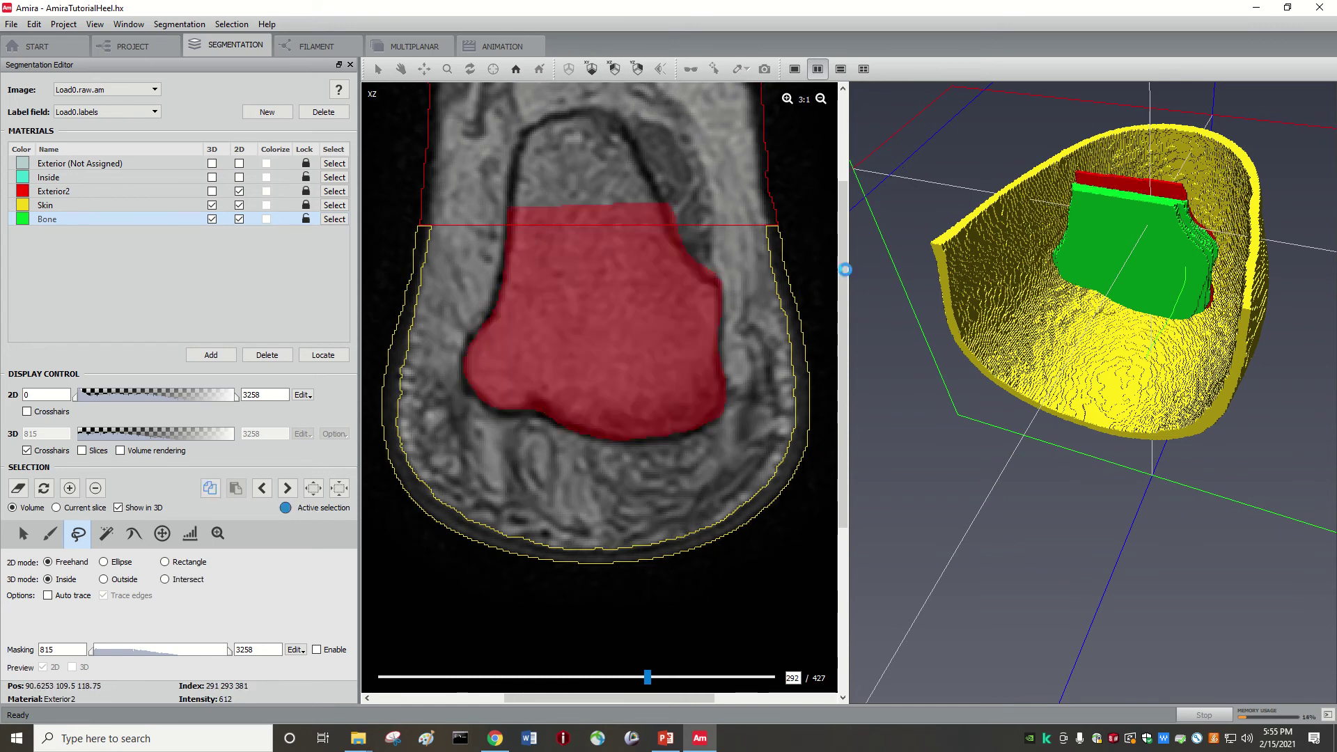
key(a)
- Outline the heel bone with the Lasso on slices 293 and 294 and add both selections to Bone
scroll(496, 264, down, 1)
mouse_move(505, 257)
mouse_down()
mouse_move(463, 366)
mouse_move(498, 412)
mouse_move(631, 449)
mouse_move(703, 432)
mouse_move(719, 402)
mouse_move(719, 303)
mouse_move(675, 227)
mouse_up()
key(a)
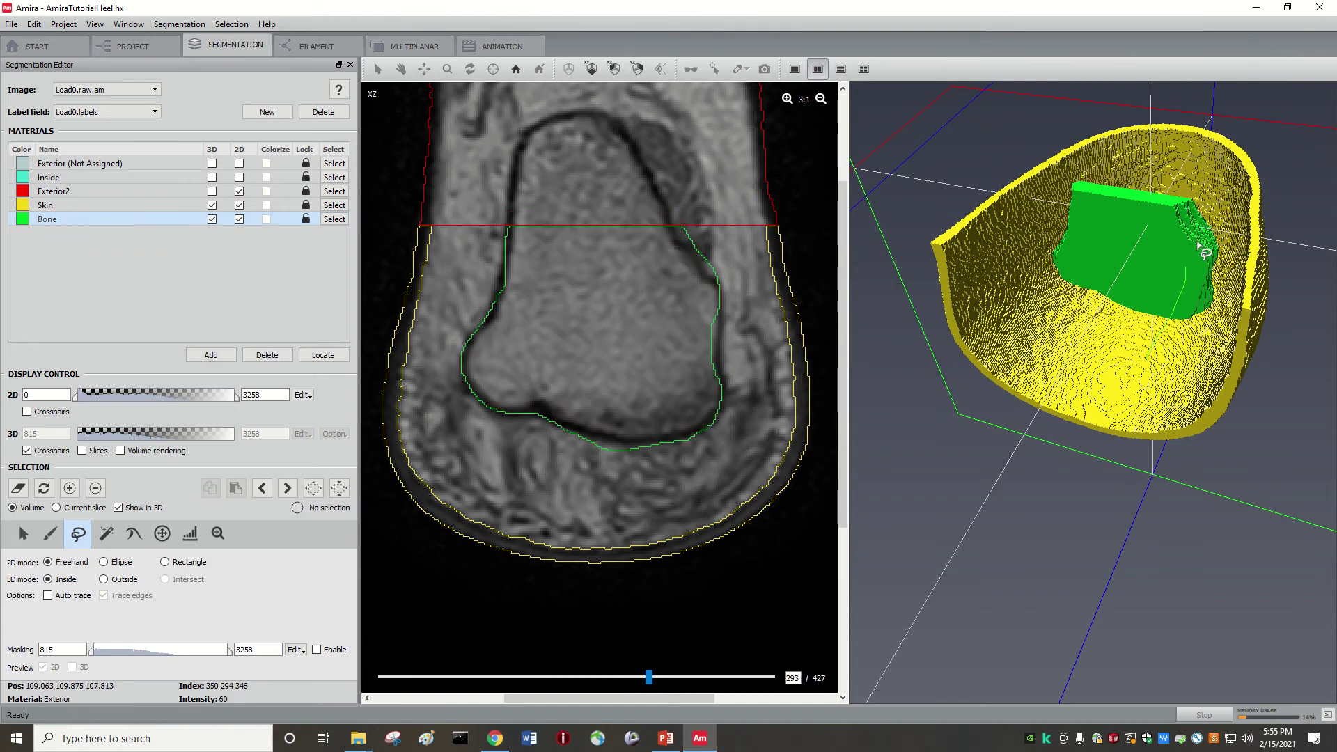
scroll(511, 223, down, 1)
mouse_move(508, 211)
mouse_down()
mouse_move(490, 315)
mouse_move(467, 350)
mouse_move(481, 398)
mouse_move(613, 432)
mouse_move(656, 436)
mouse_move(703, 413)
mouse_move(713, 385)
mouse_move(728, 285)
mouse_move(662, 221)
mouse_up()
key(a)
- Outline the heel bone freehand on slices 295 and 296, adding each selection to the Bone material
scroll(582, 247, down, 1)
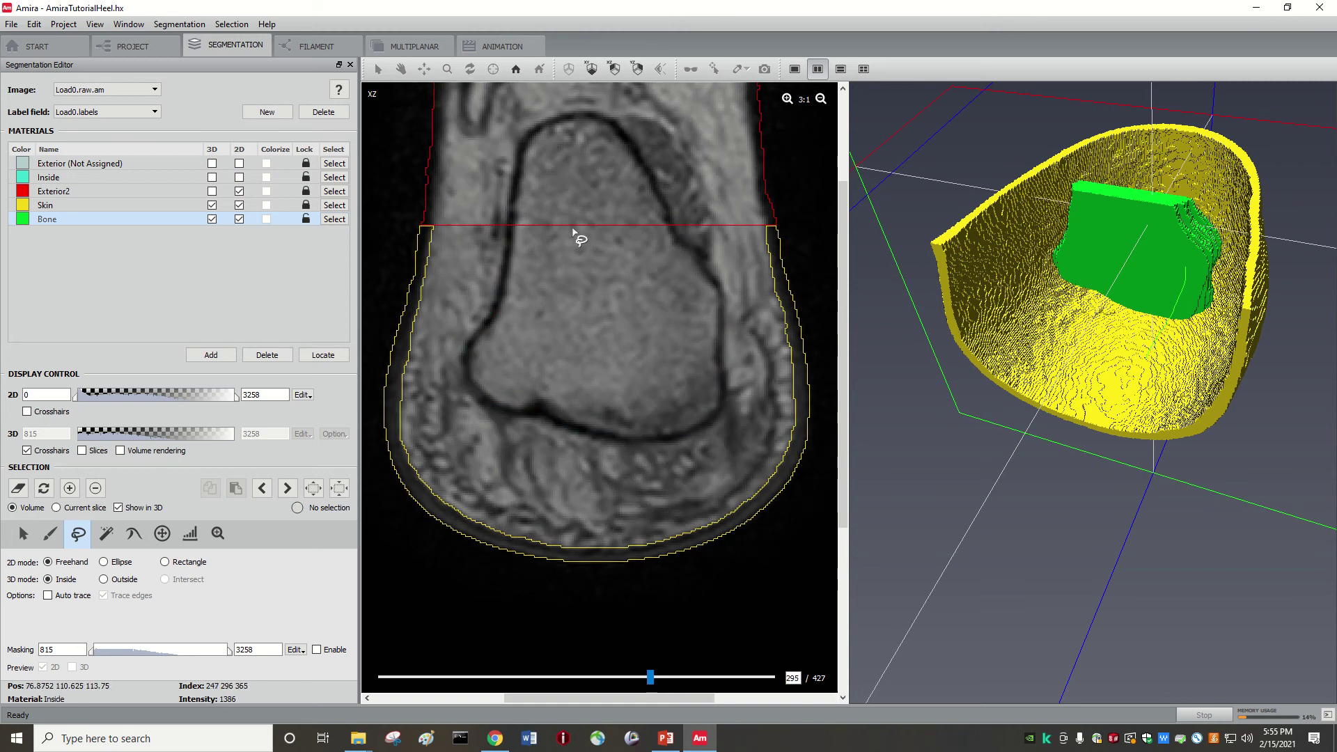
mouse_move(516, 217)
mouse_down()
mouse_move(492, 323)
mouse_move(469, 351)
mouse_move(483, 406)
mouse_move(628, 440)
mouse_move(703, 430)
mouse_up()
drag(721, 280, 684, 227)
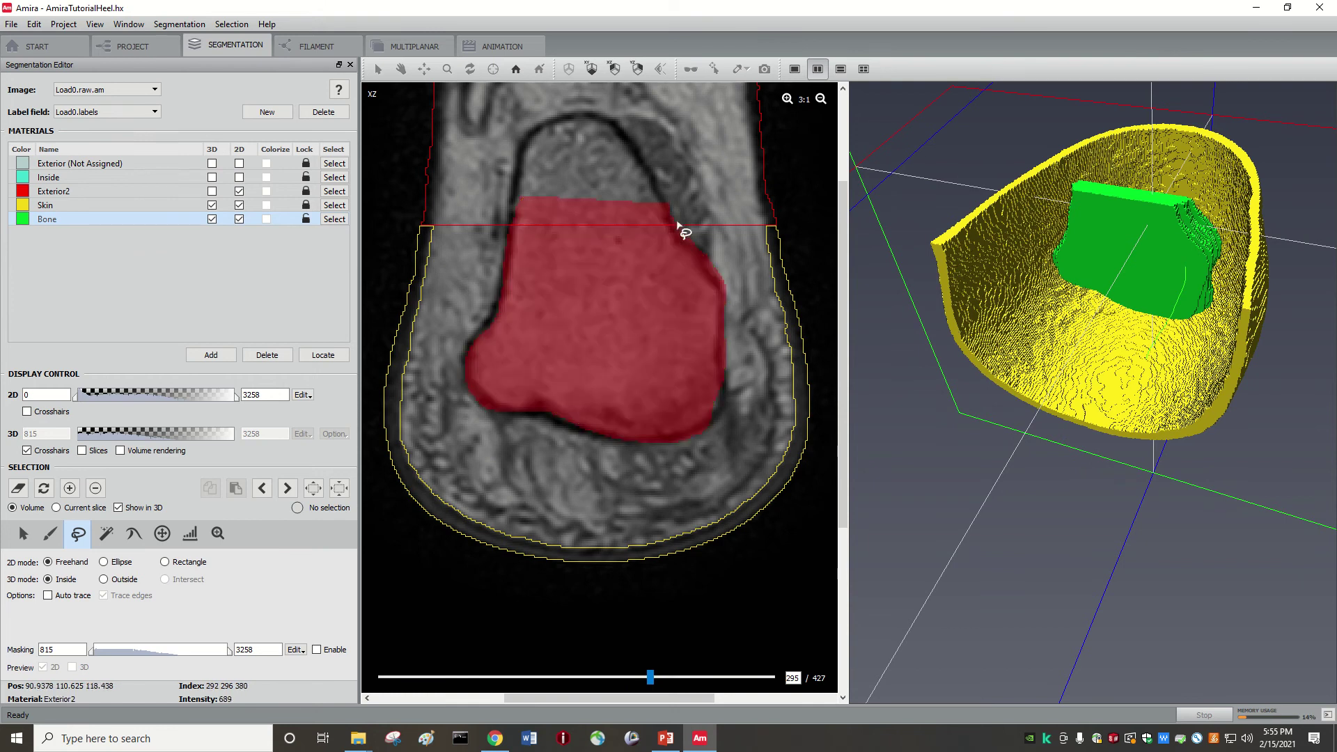
key(a)
scroll(558, 236, down, 1)
mouse_move(515, 209)
mouse_down()
mouse_move(466, 385)
mouse_move(640, 444)
mouse_move(695, 430)
mouse_move(721, 399)
mouse_move(729, 310)
mouse_move(674, 212)
mouse_up()
key(a)
- Lasso the heel bone on slices 297 and 298 and add each selection to the Bone material
scroll(558, 296, down, 1)
mouse_move(512, 224)
mouse_down()
mouse_move(471, 367)
mouse_move(510, 409)
mouse_move(643, 438)
mouse_move(688, 433)
mouse_move(730, 395)
mouse_move(728, 282)
mouse_move(676, 217)
mouse_up()
key(a)
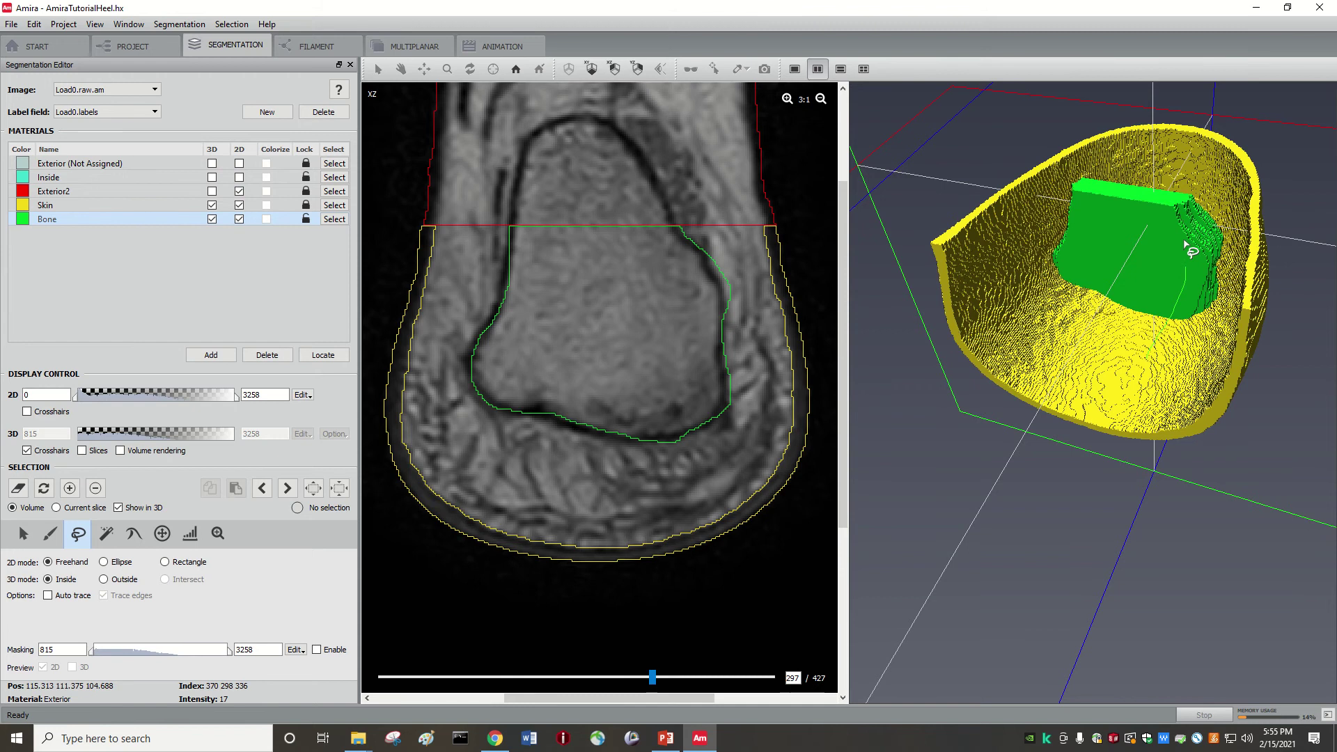
scroll(590, 299, down, 1)
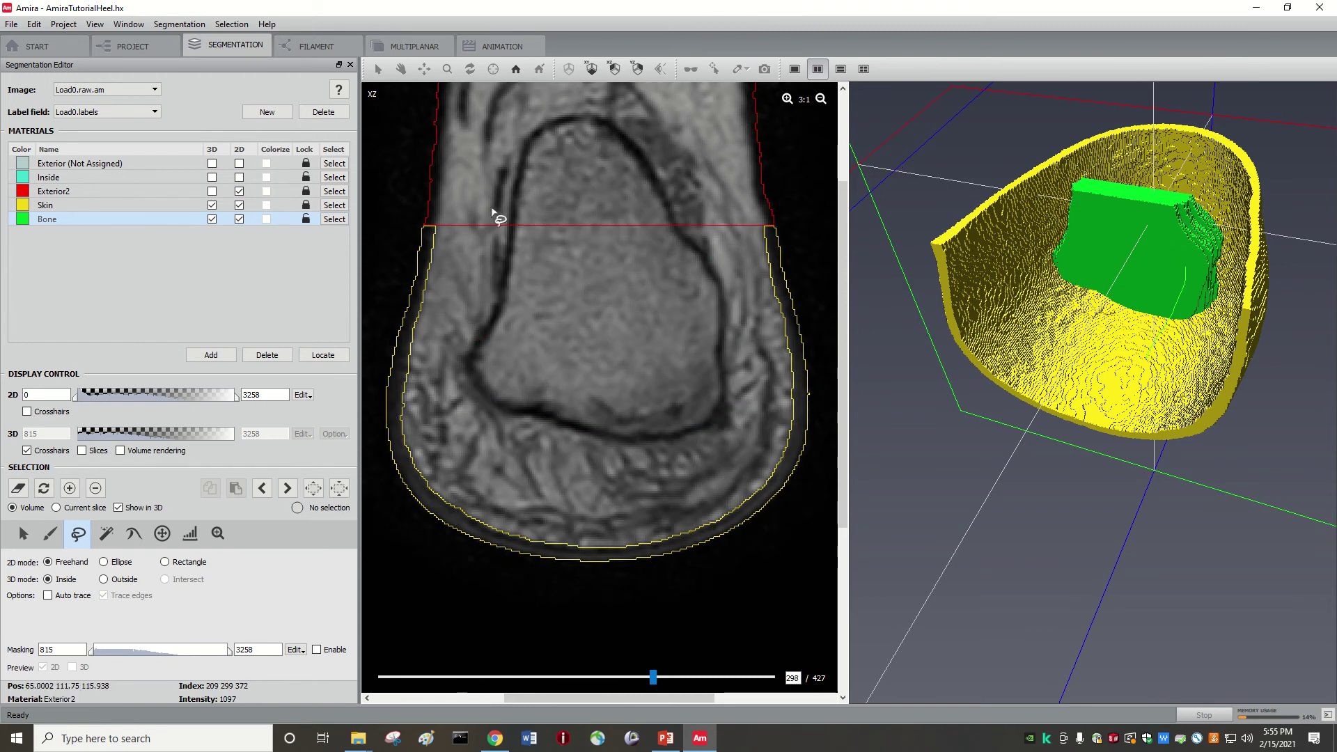
mouse_move(513, 203)
mouse_down()
mouse_move(476, 383)
mouse_move(509, 410)
mouse_move(658, 438)
mouse_move(710, 411)
mouse_move(727, 303)
mouse_move(658, 216)
mouse_up()
key(a)
- Outline the heel bone on slice 299 with the freehand Lasso and add the selection to Bone
scroll(645, 280, down, 1)
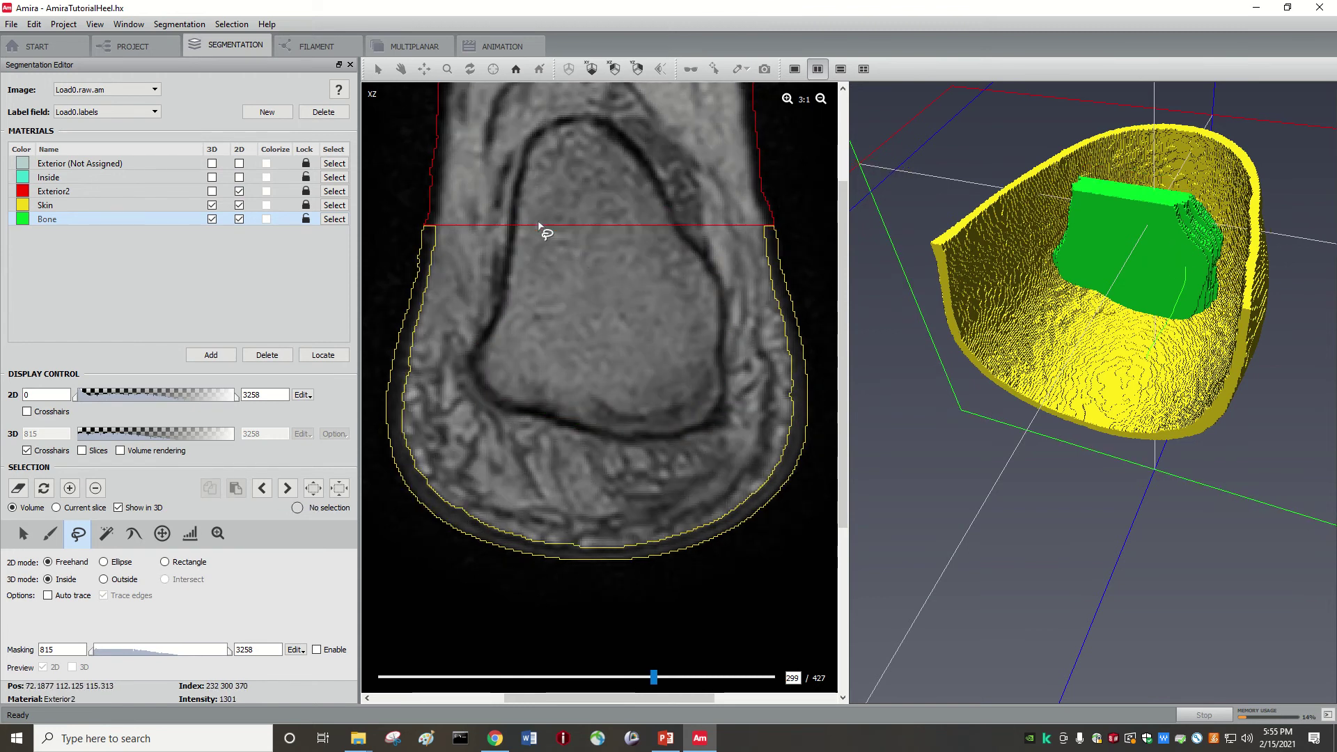
mouse_move(516, 214)
mouse_down()
mouse_move(486, 395)
mouse_move(655, 441)
mouse_move(723, 423)
mouse_move(719, 302)
mouse_move(687, 230)
mouse_up()
key(a)
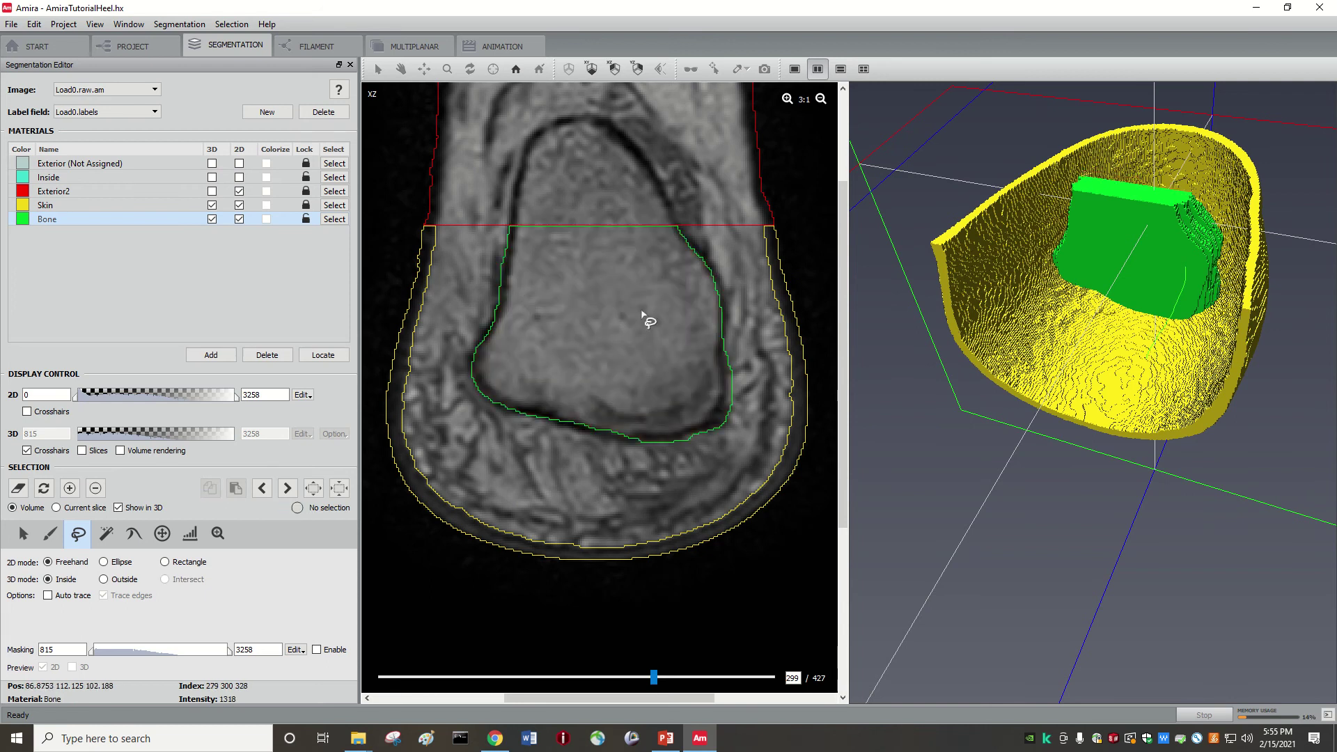
- Select the heel bone on slice 300 with the Magic Wand, raise the lower masking limit to 978 and restrict it to the same material only
scroll(642, 315, down, 1)
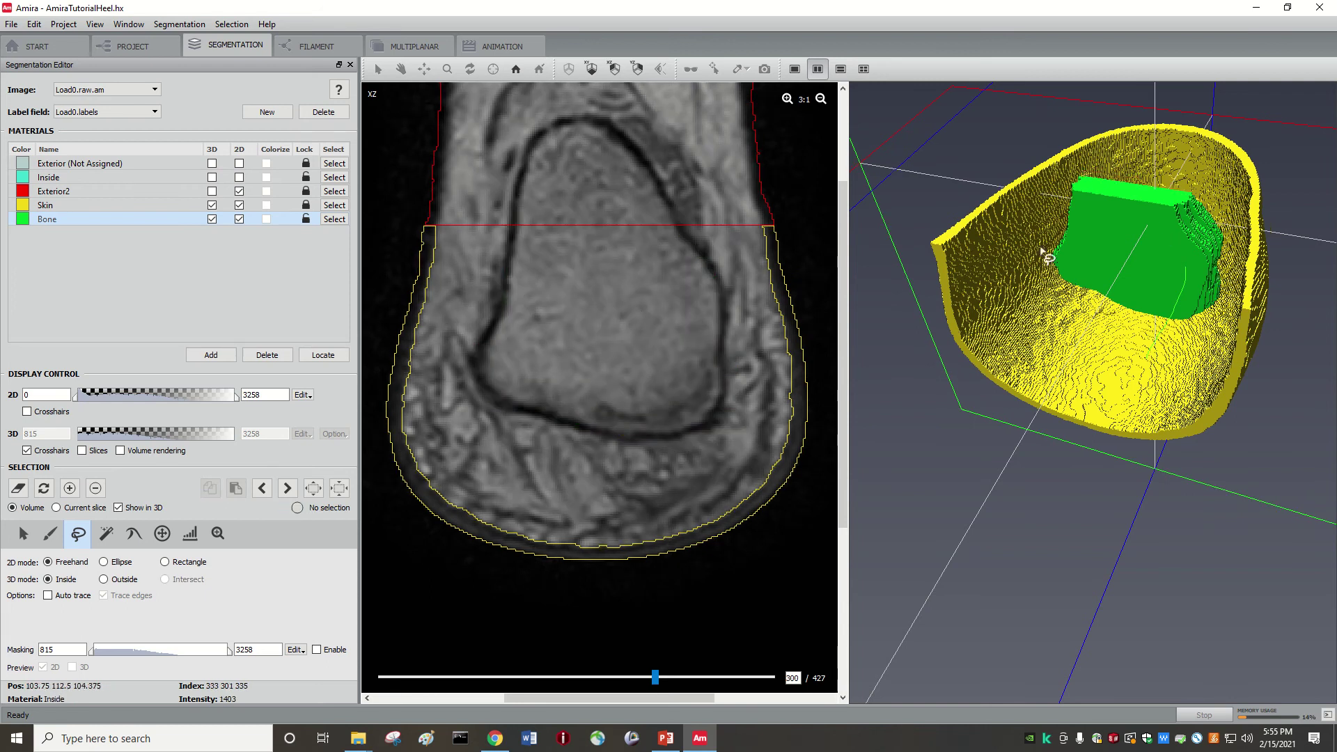
click(106, 534)
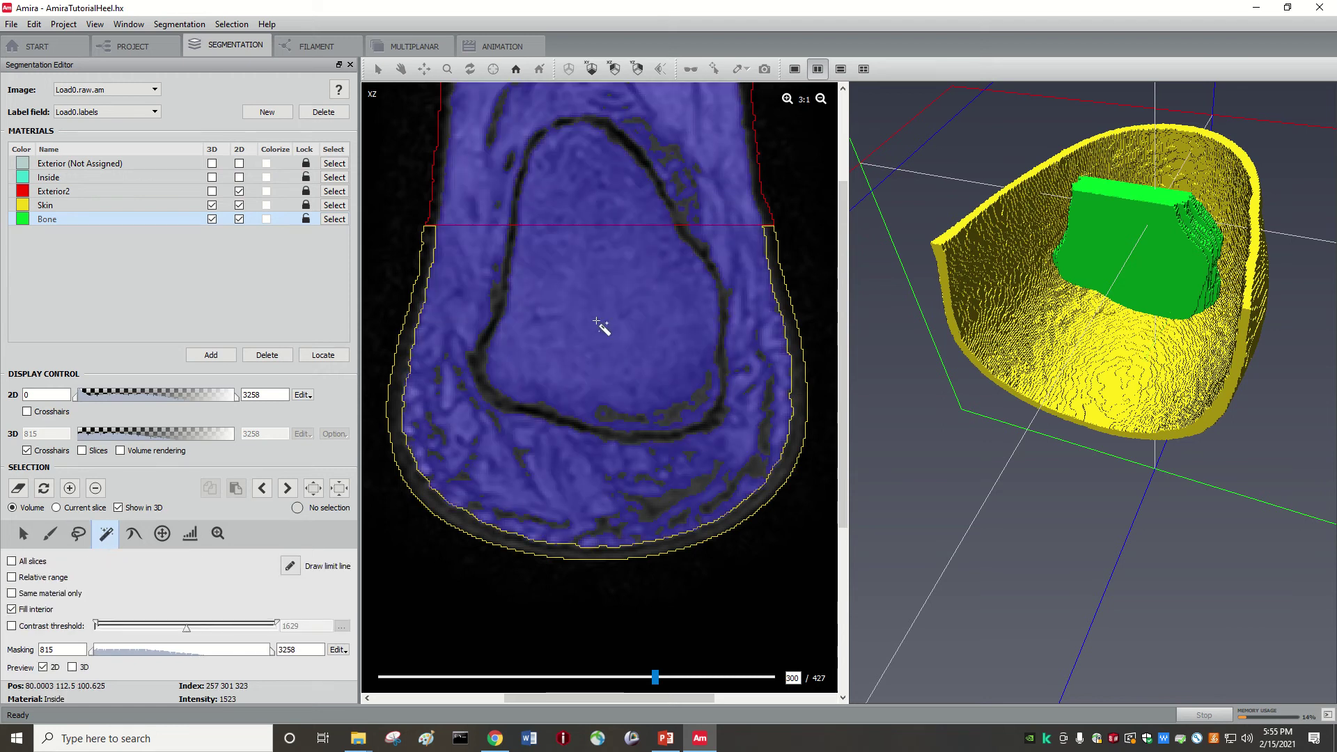
click(599, 326)
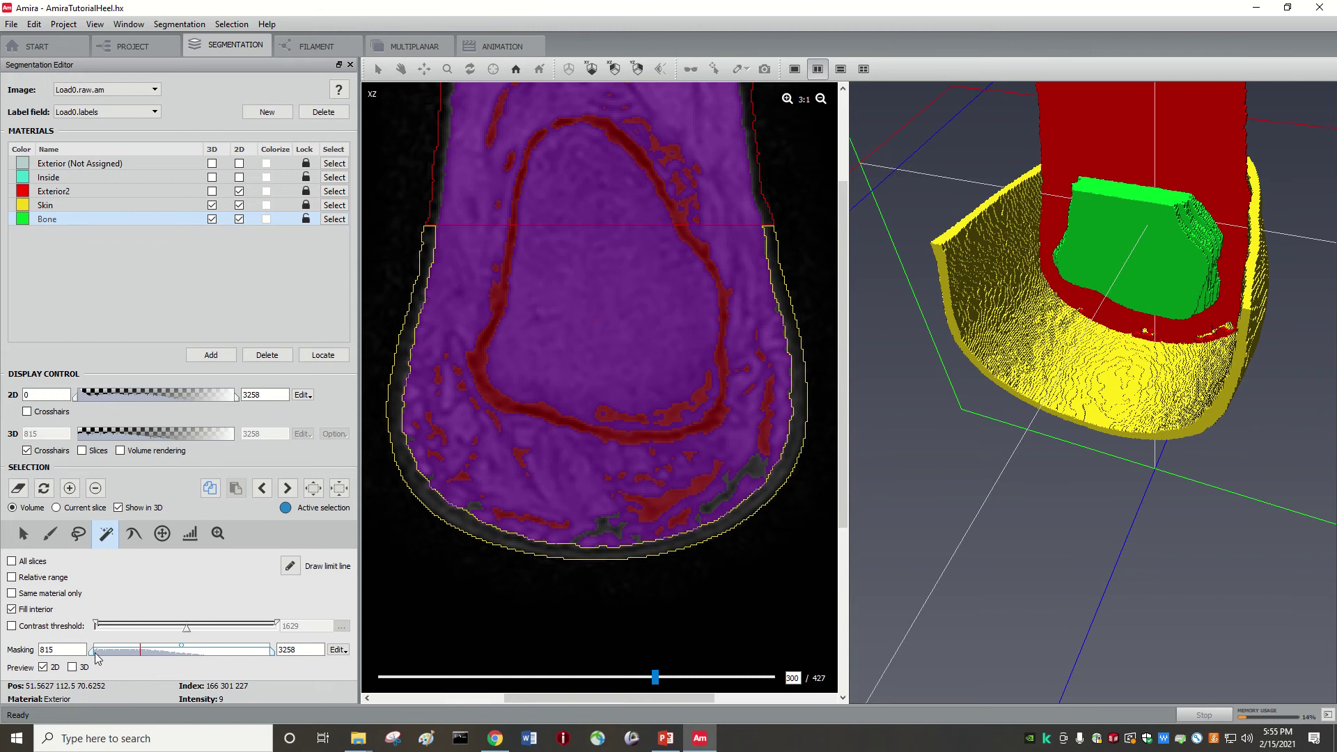
mouse_move(90, 652)
mouse_down()
mouse_move(121, 654)
mouse_move(105, 656)
mouse_up()
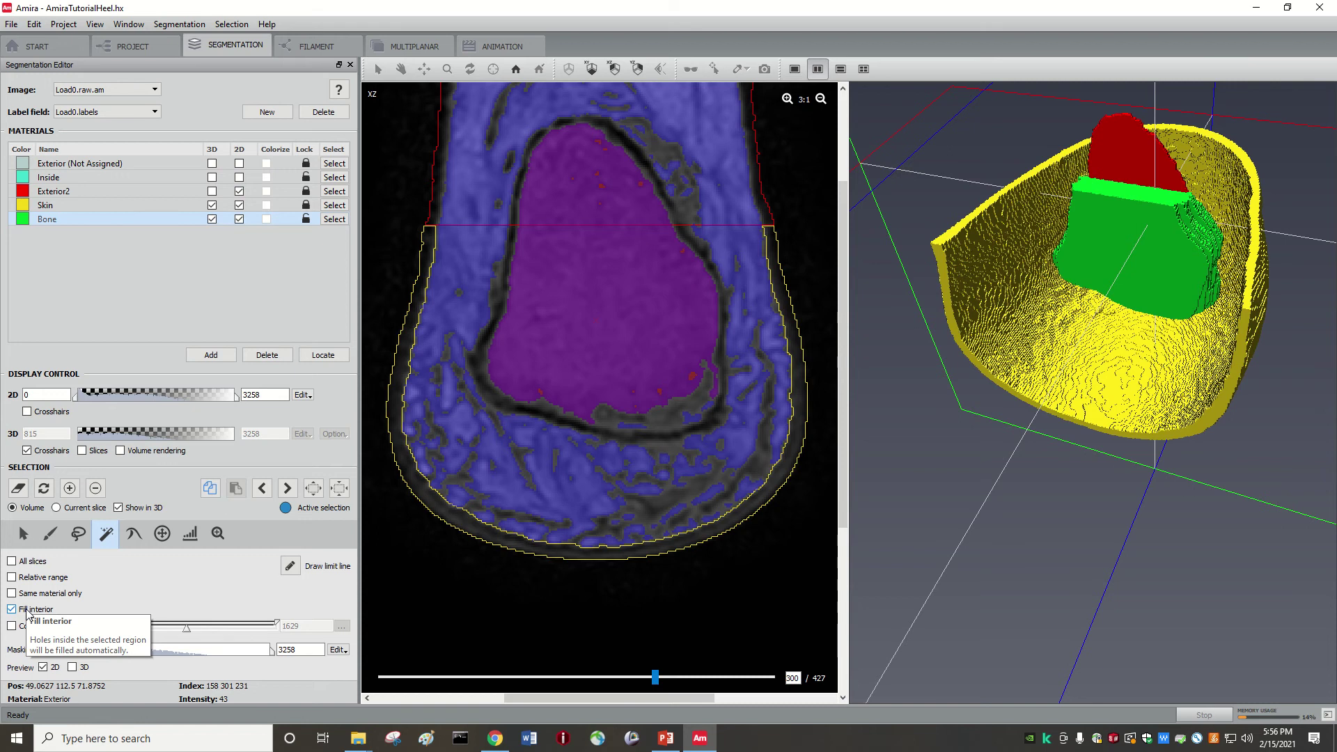
click(12, 594)
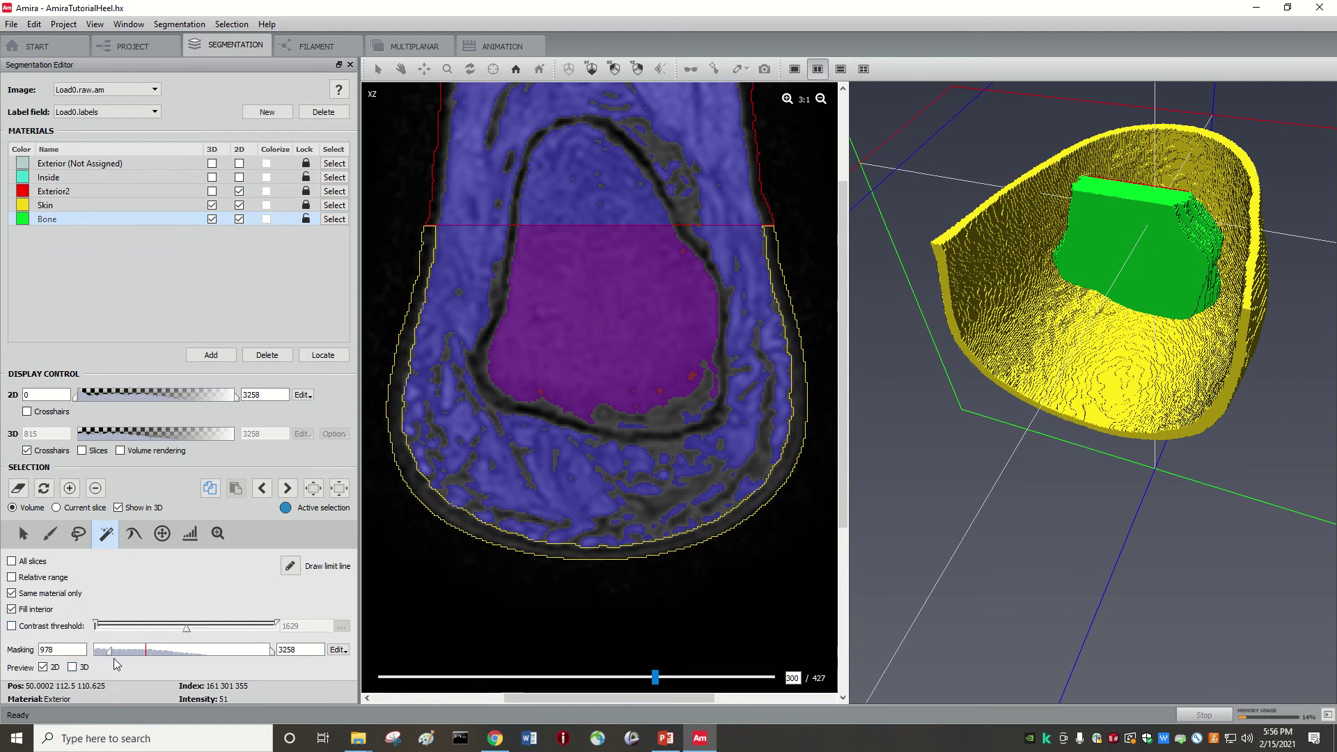
- Reduce the Magic Wand's lower masking limit to 669 and add the slice 300 selection to Bone
drag(114, 658, 98, 658)
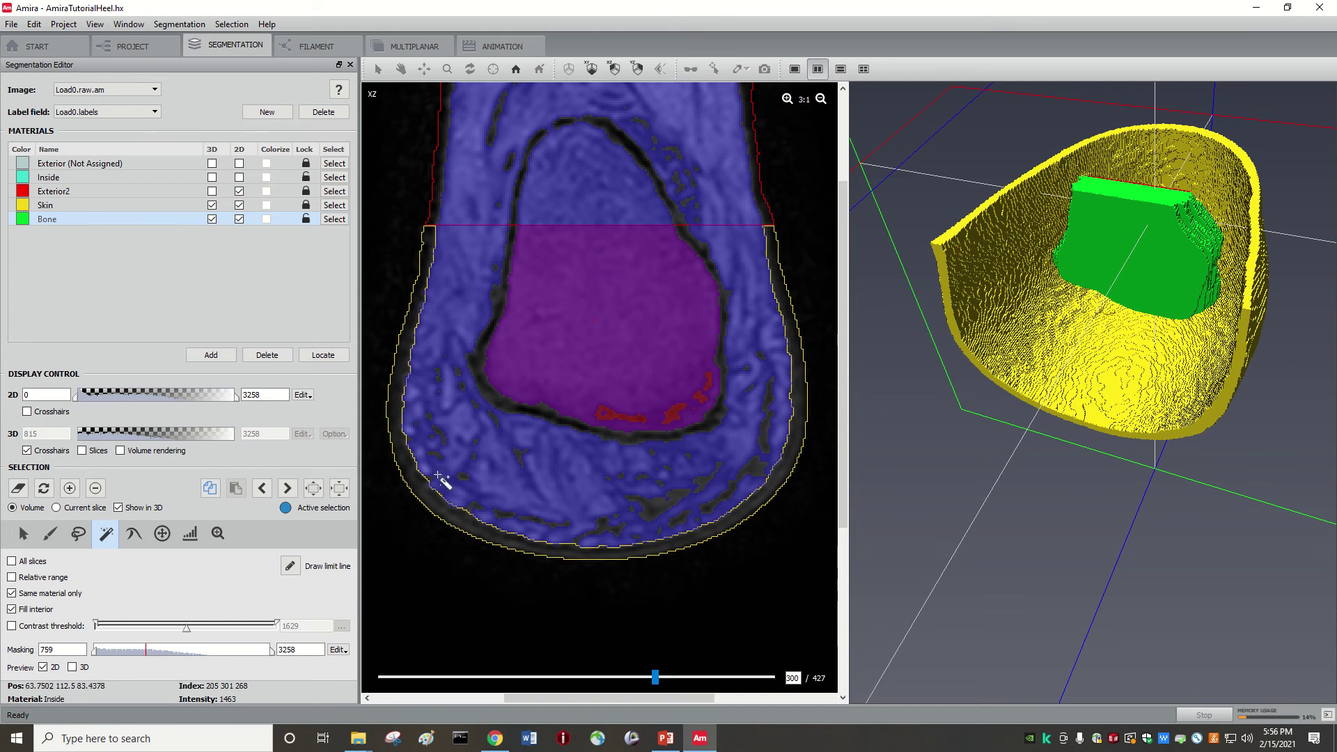
drag(105, 654, 88, 660)
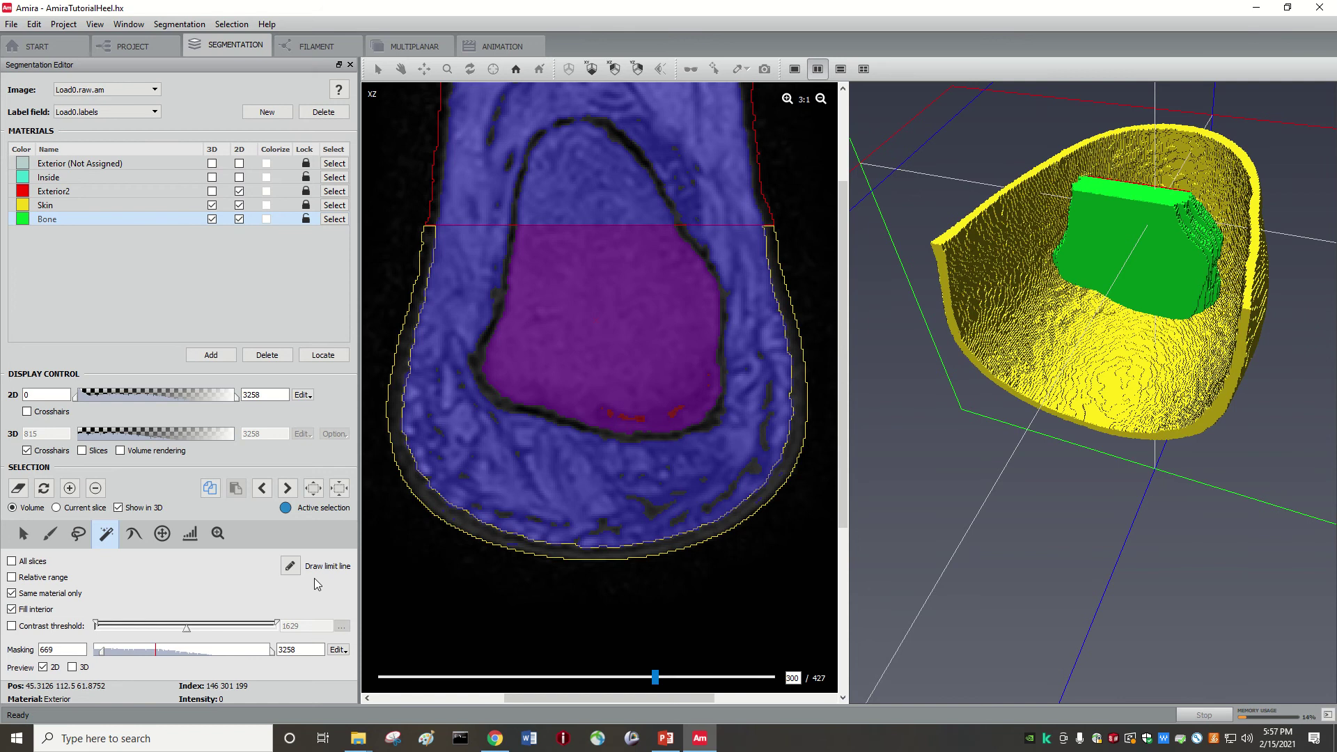
key(Escape)
drag(1184, 275, 1099, 448)
key(a)
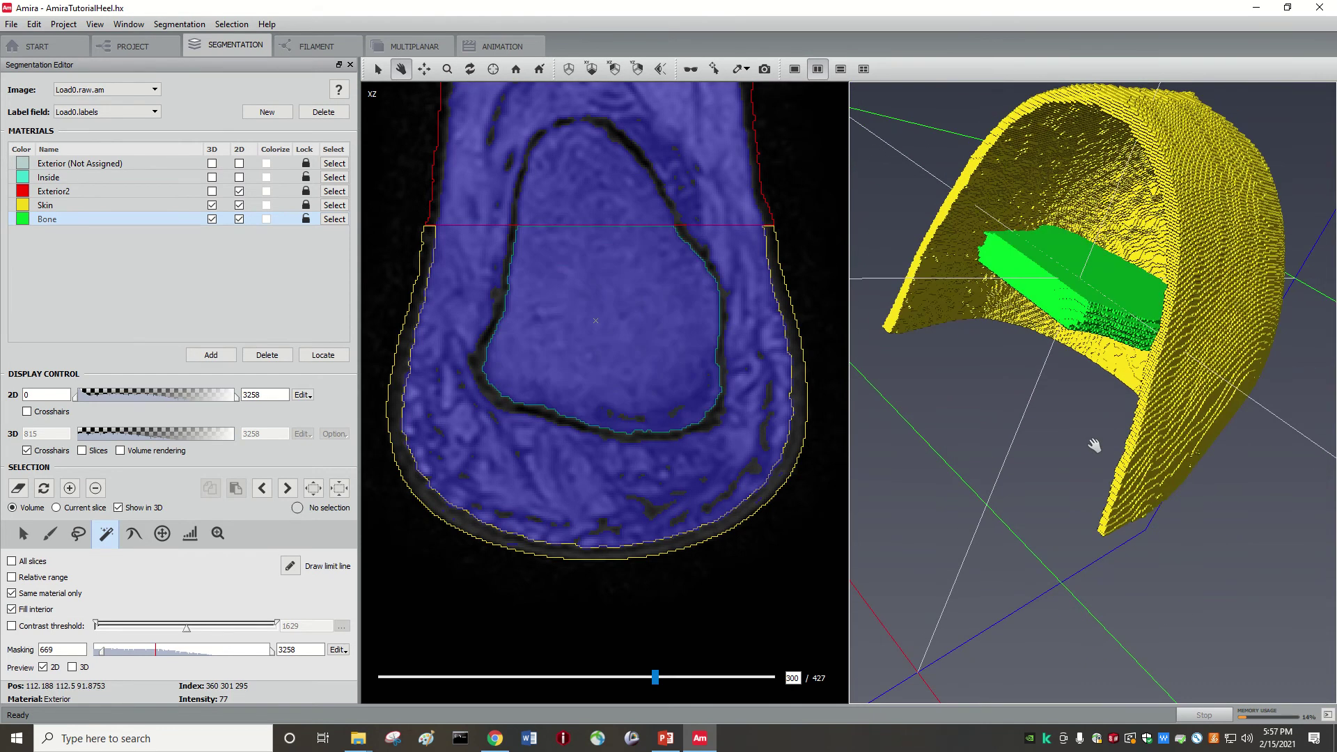
- Select the heel bone on slice 301 with the Magic Wand and add it to Bone
scroll(597, 442, down, 1)
click(589, 353)
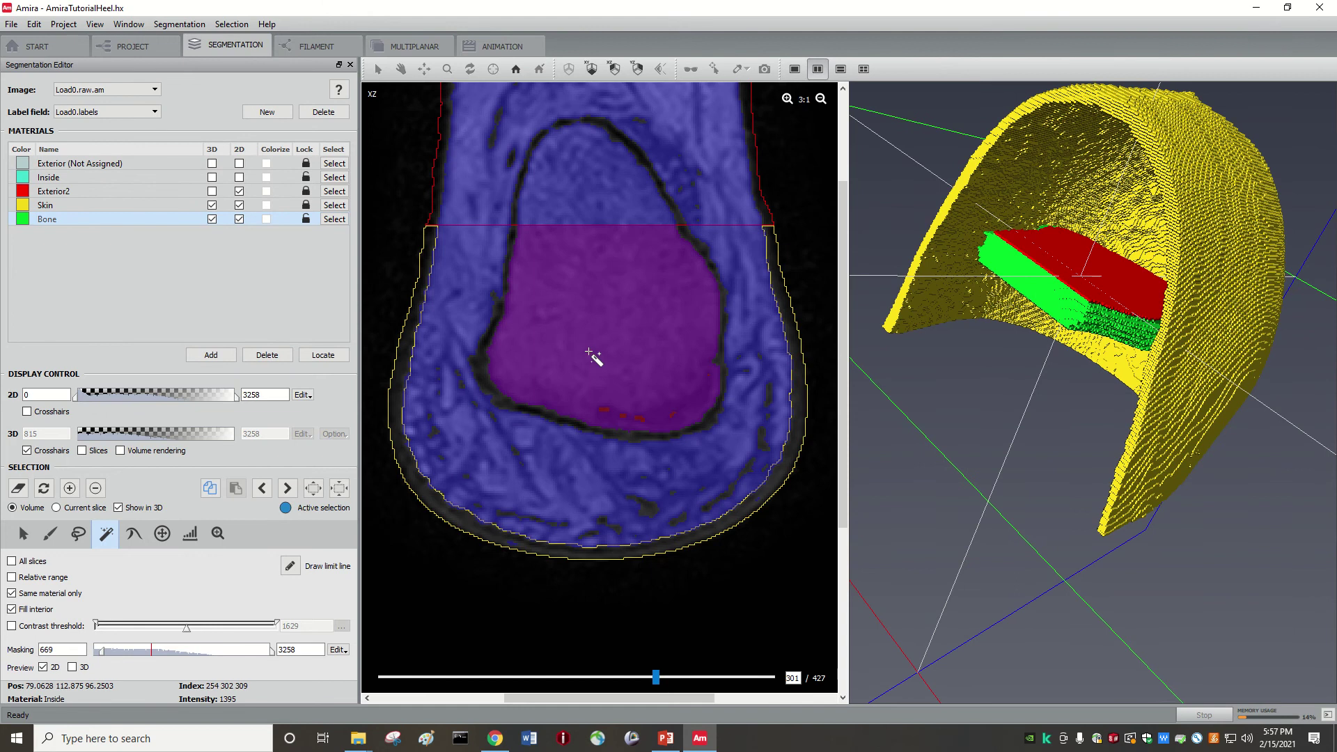
key(a)
- Select the heel bone on slice 302 with the Magic Wand and compare the slice with slice 301
scroll(599, 355, down, 1)
click(603, 322)
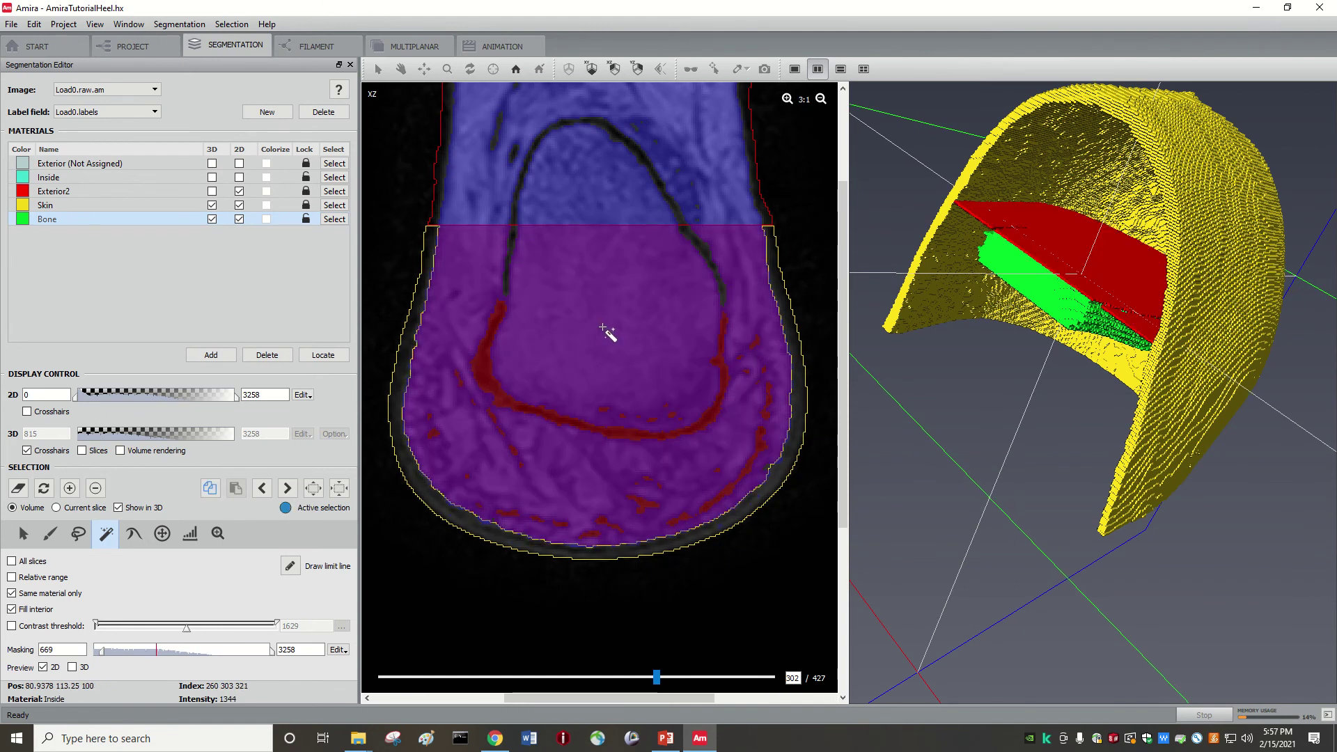
scroll(608, 338, up, 1)
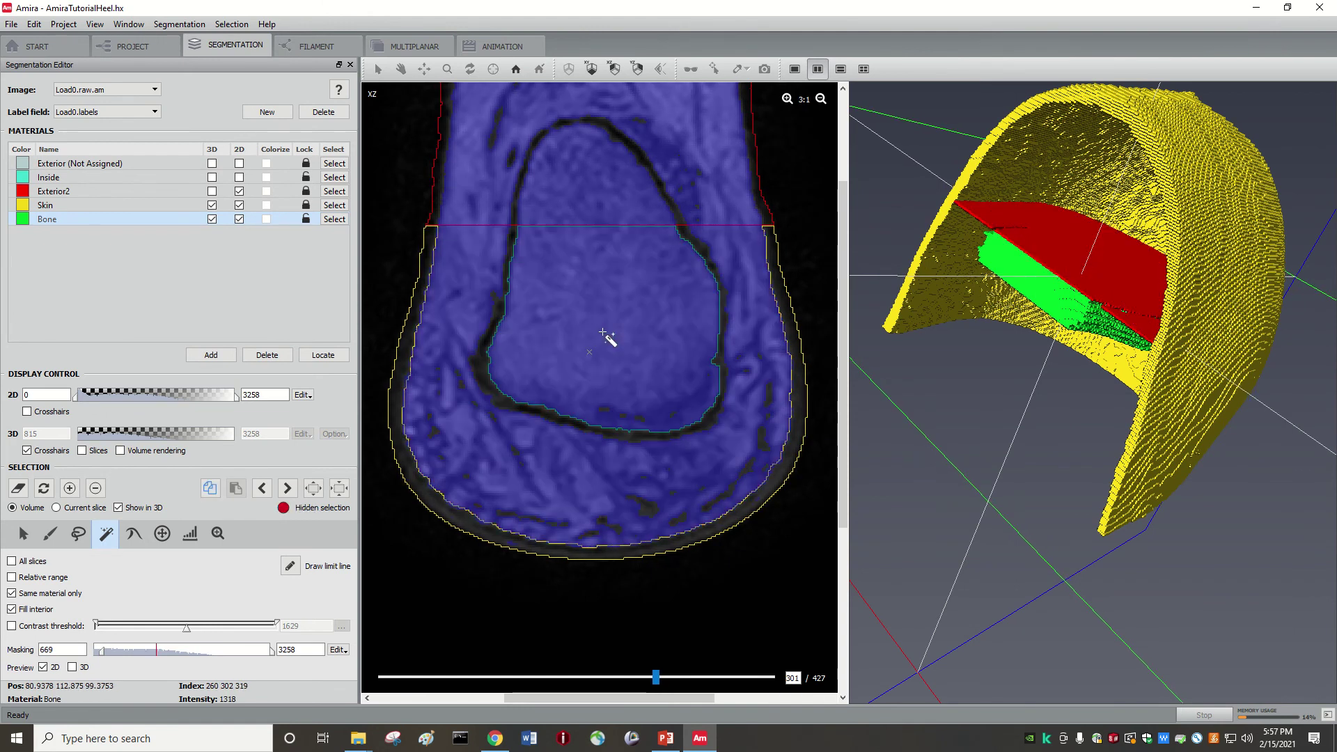
scroll(606, 339, down, 1)
scroll(602, 339, up, 1)
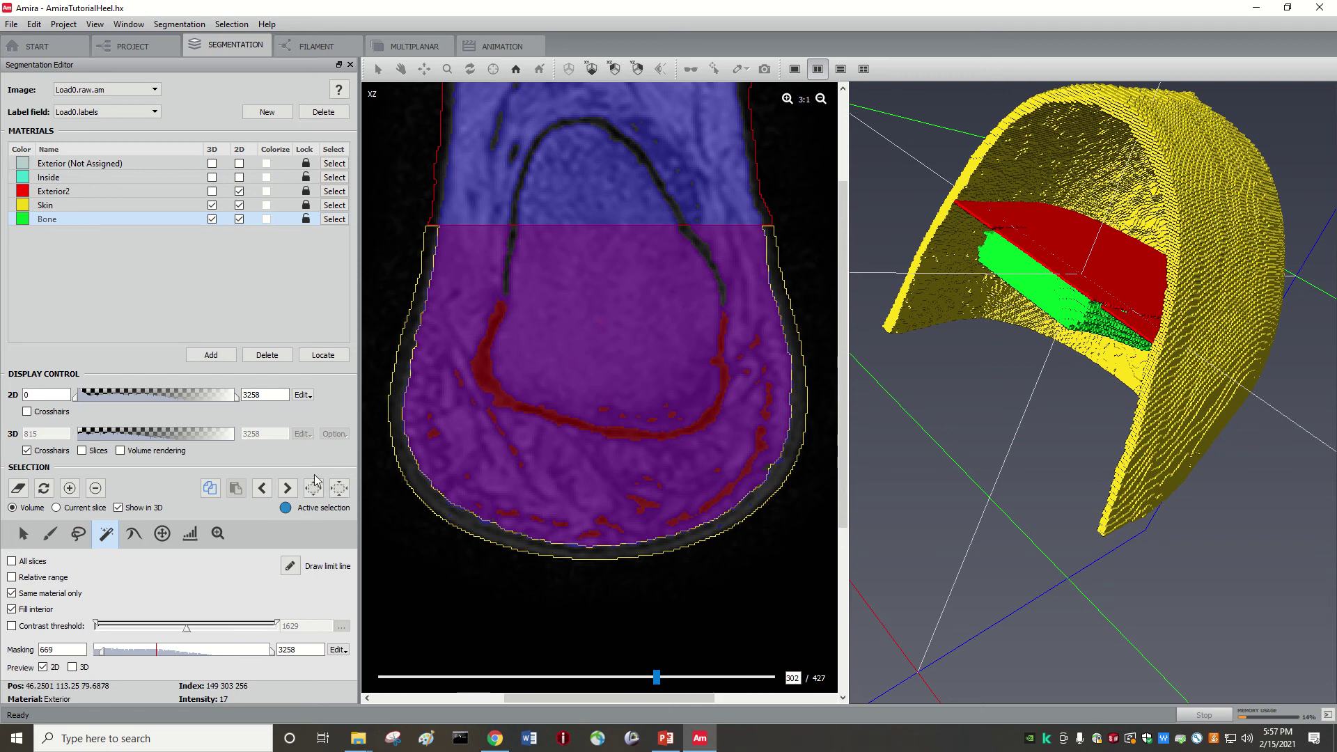
- Draw limit lines across the gaps on both sides of the bone's dark border on slice 302 and add the confined selection to Bone
click(290, 566)
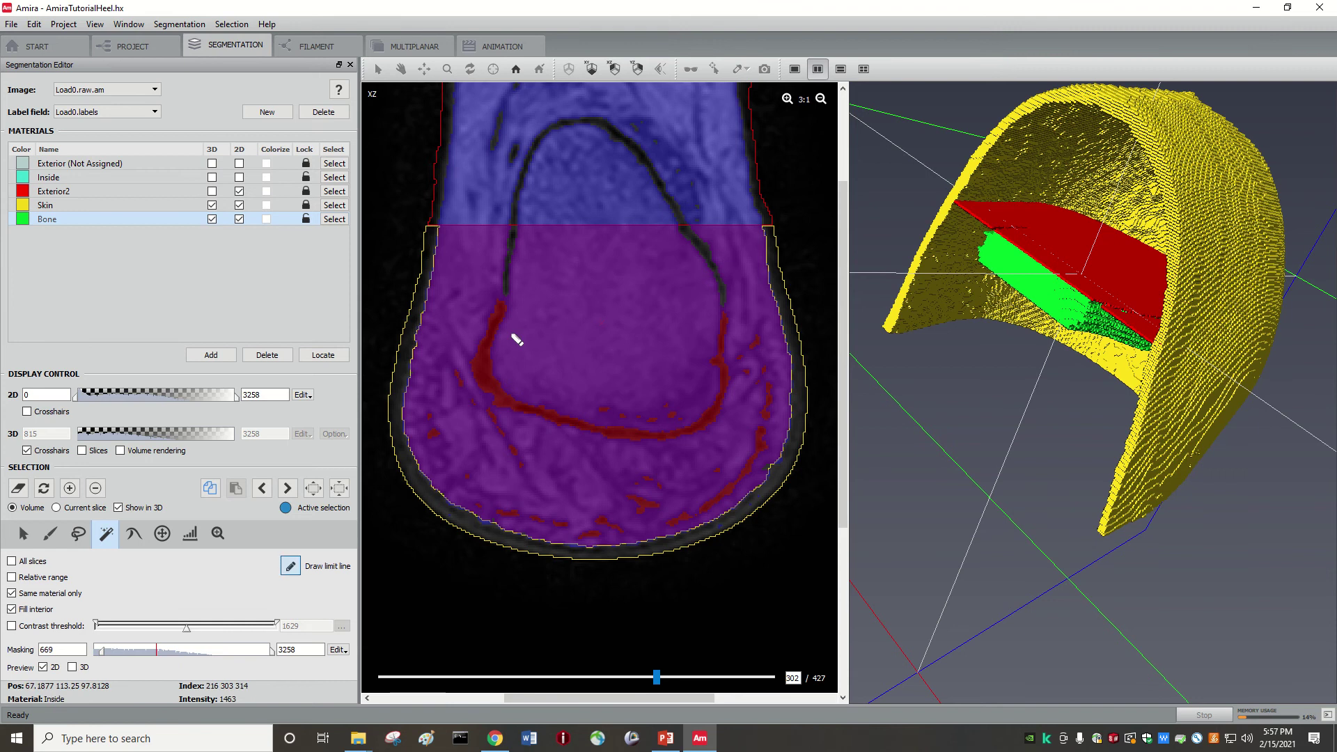
drag(503, 310, 502, 319)
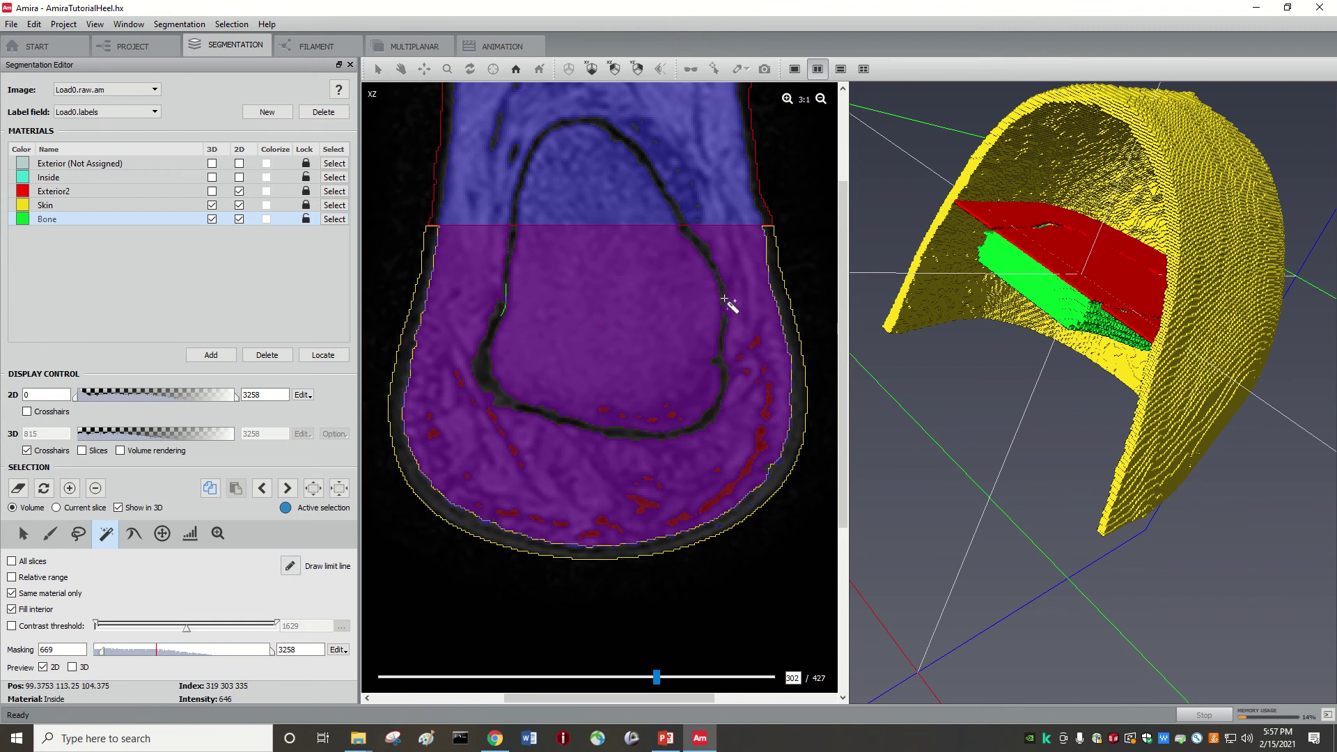
key(ctrl)
drag(732, 327, 726, 322)
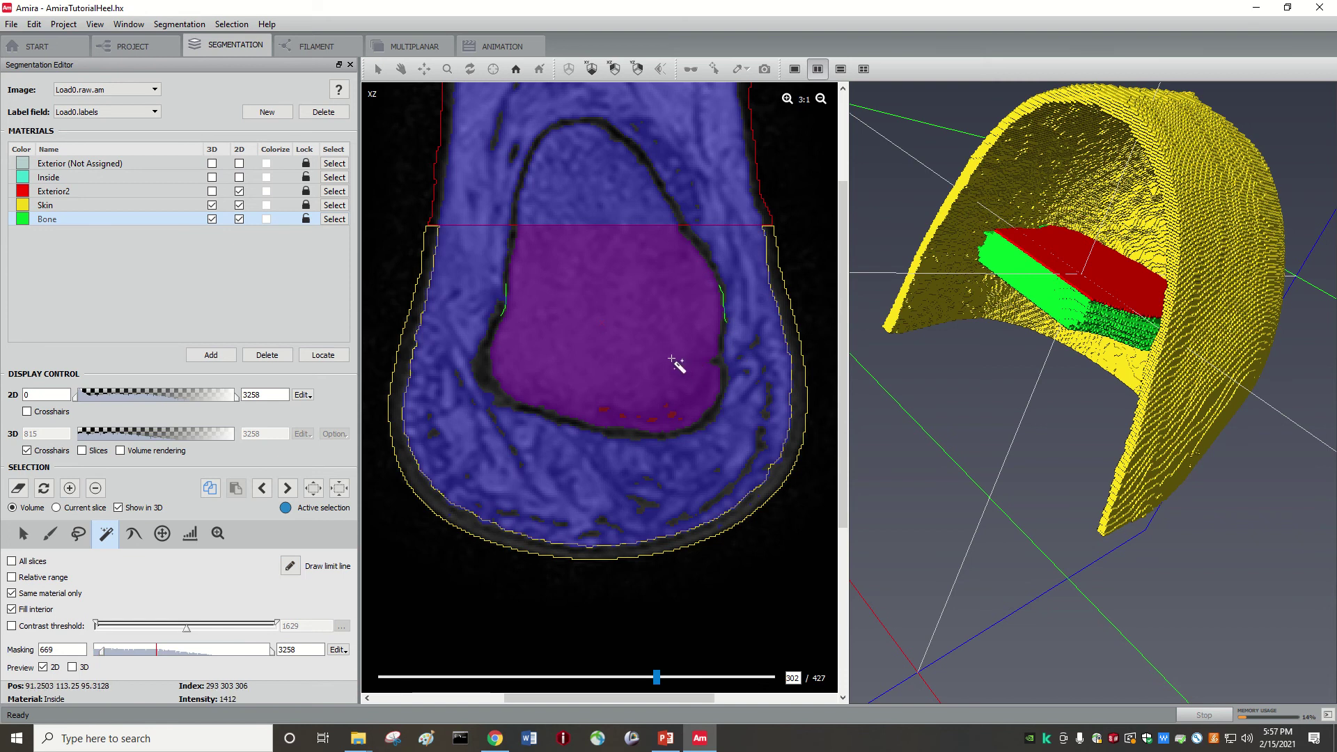
key(a)
- Select the heel bone on slice 303 with the Magic Wand, confining it by limit lines across both side gaps, and add it to Bone
scroll(639, 372, down, 1)
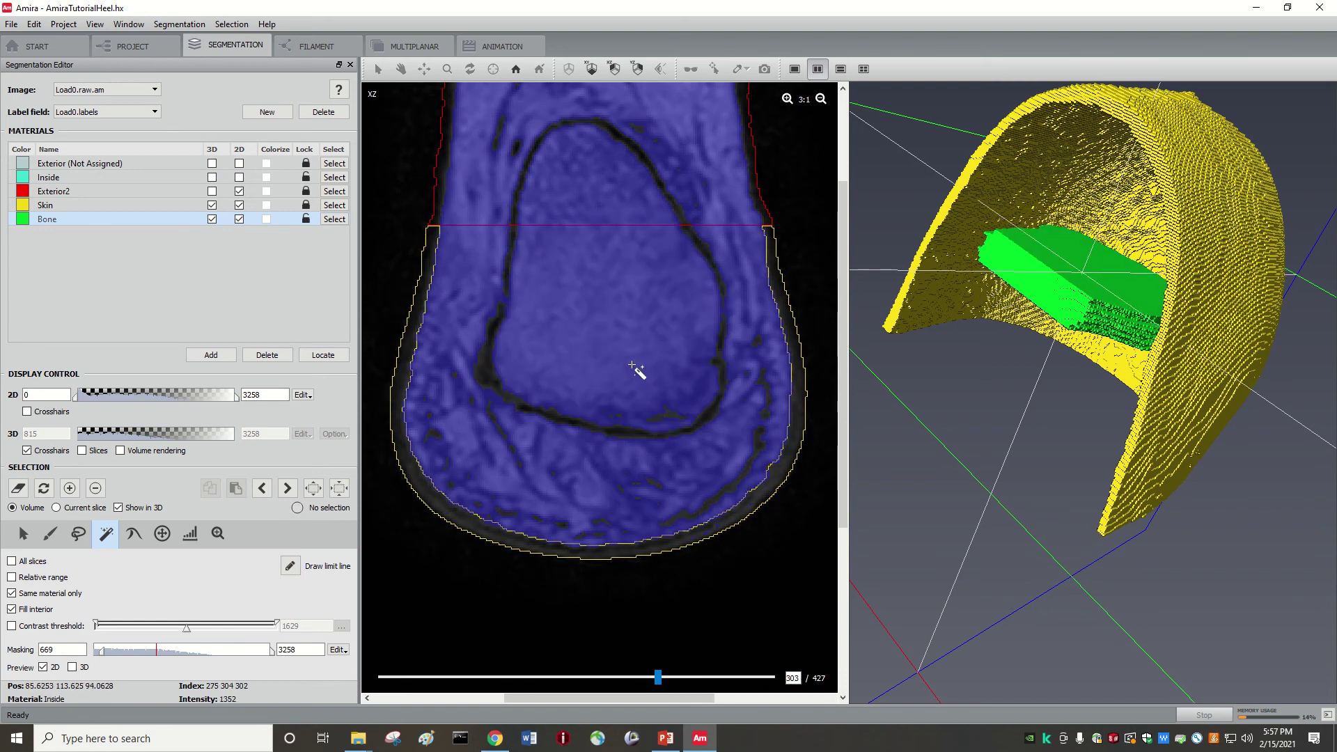
click(596, 311)
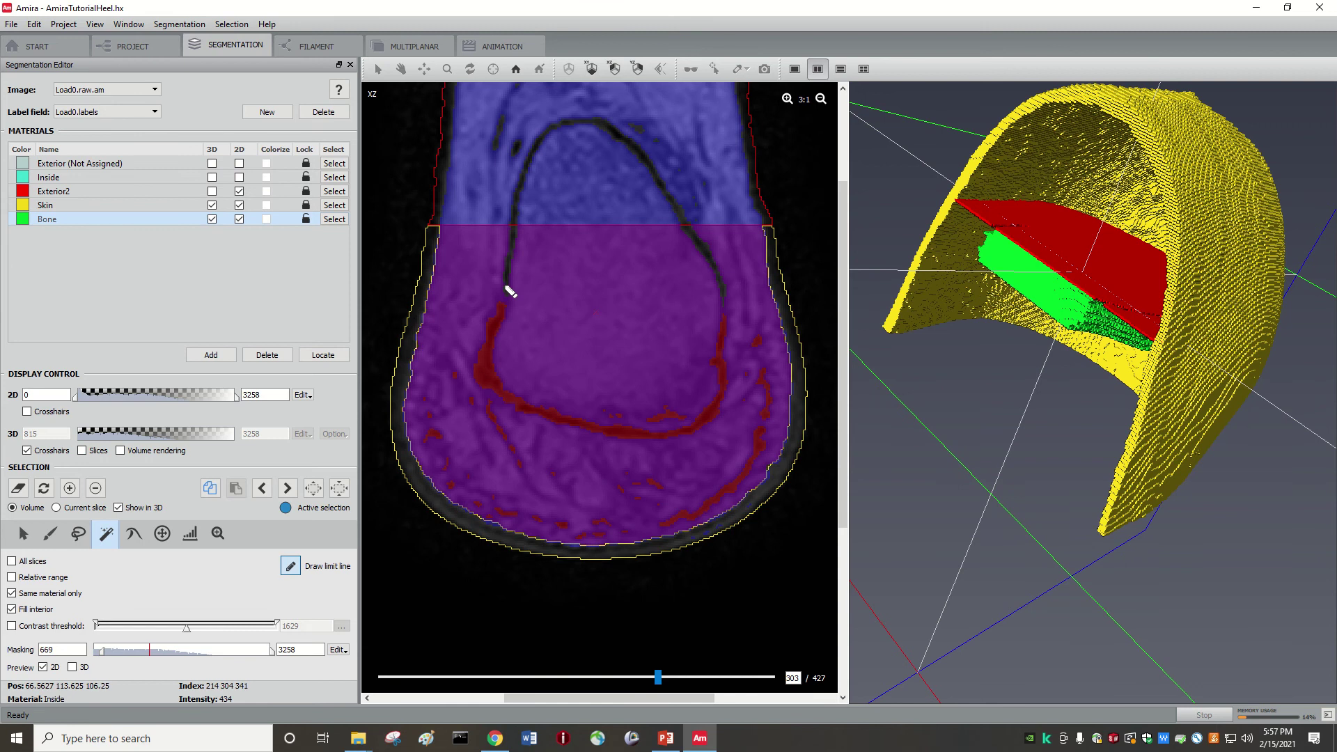
drag(507, 289, 510, 326)
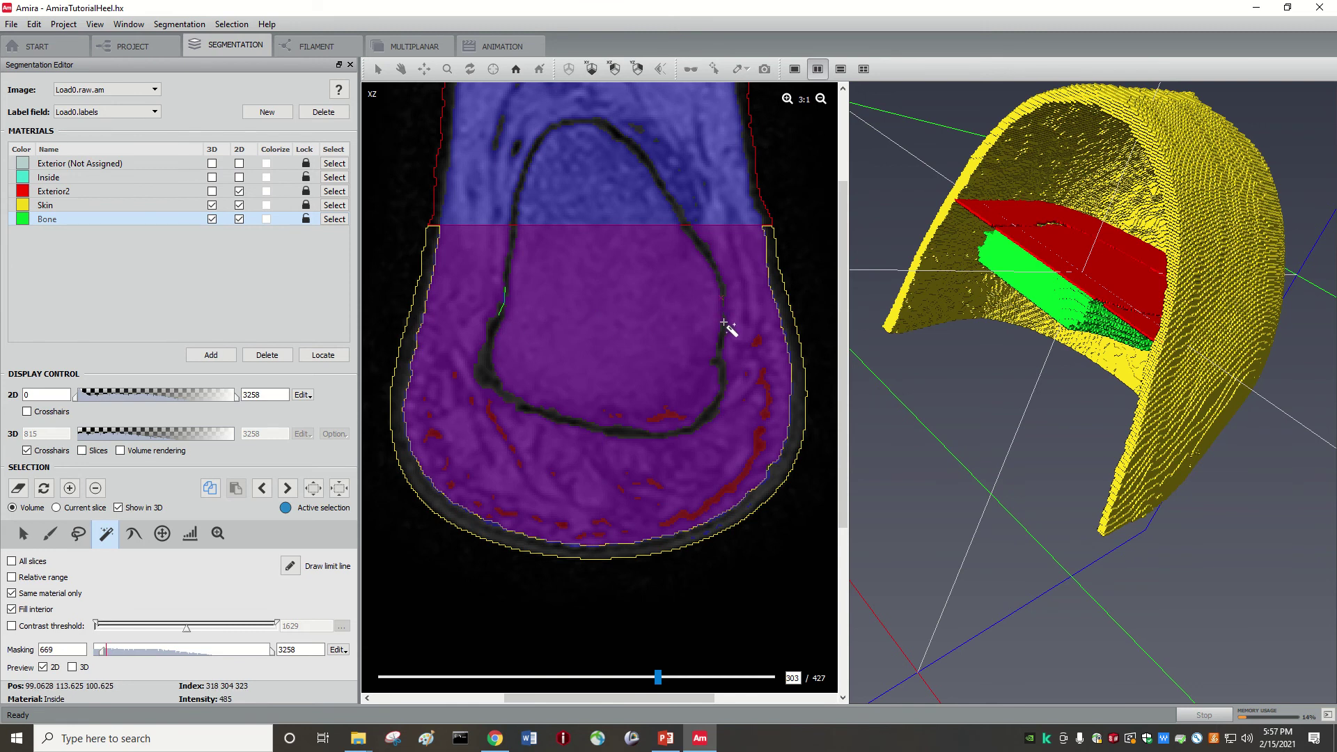
key(ctrl)
drag(724, 297, 725, 323)
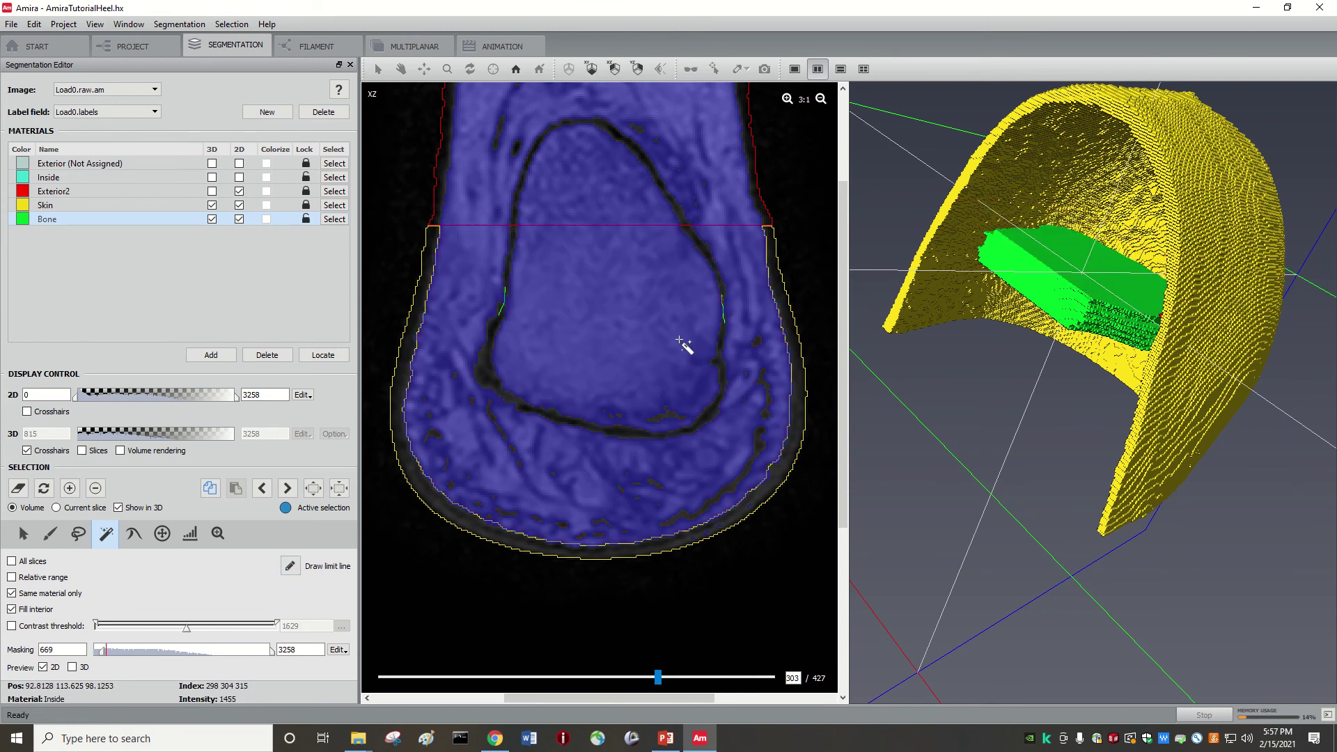
click(659, 329)
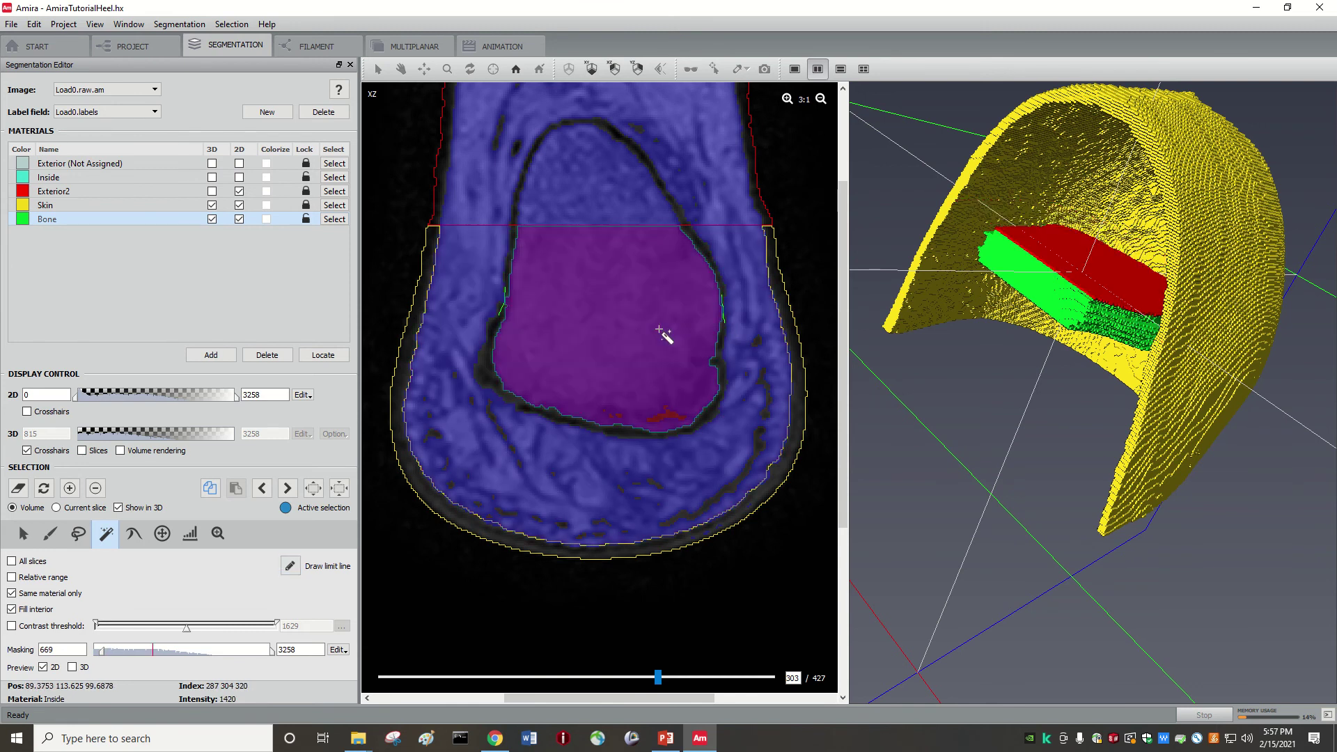
key(ctrl+z)
- Select the heel bone on slice 304 with the Magic Wand and add it to Bone
scroll(651, 330, down, 1)
click(620, 310)
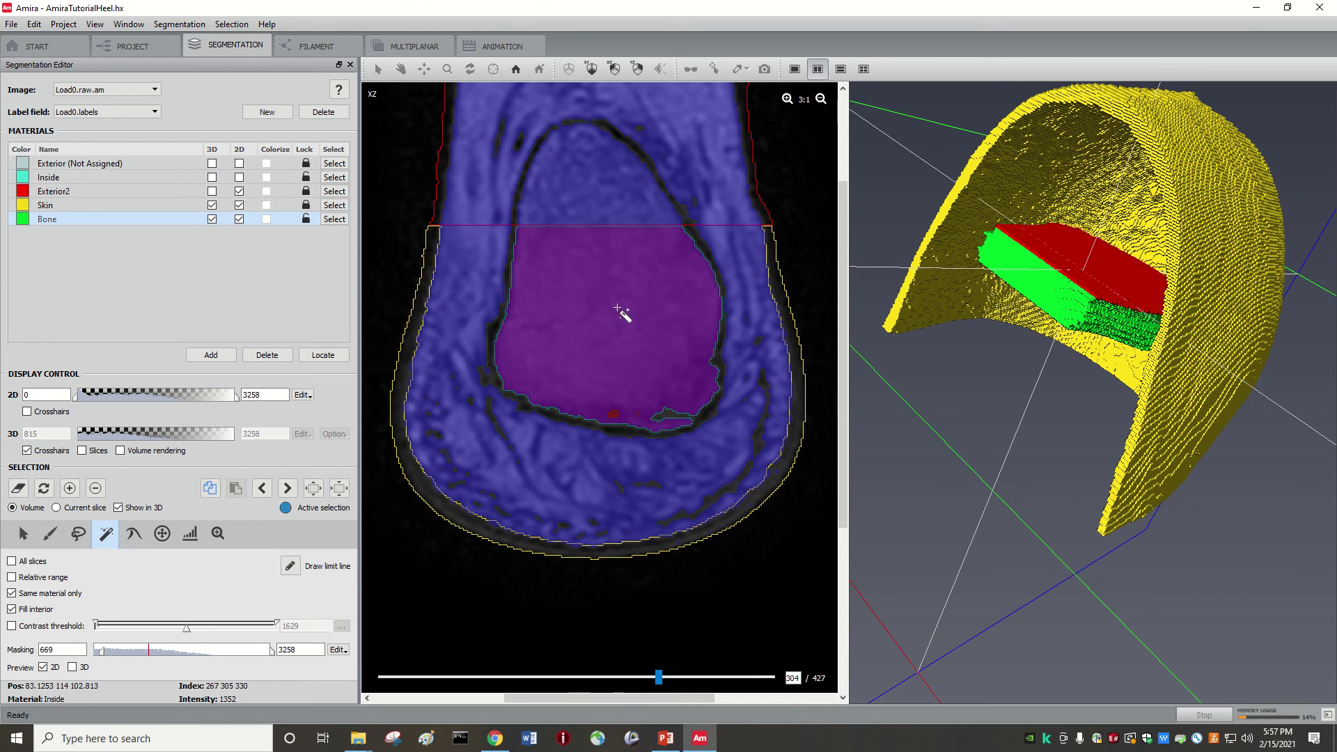
key(ctrl+z)
- Select the heel bone on slice 305 with the Magic Wand and close the lower-left gap in its dark border with a limit line
scroll(619, 308, down, 1)
click(620, 308)
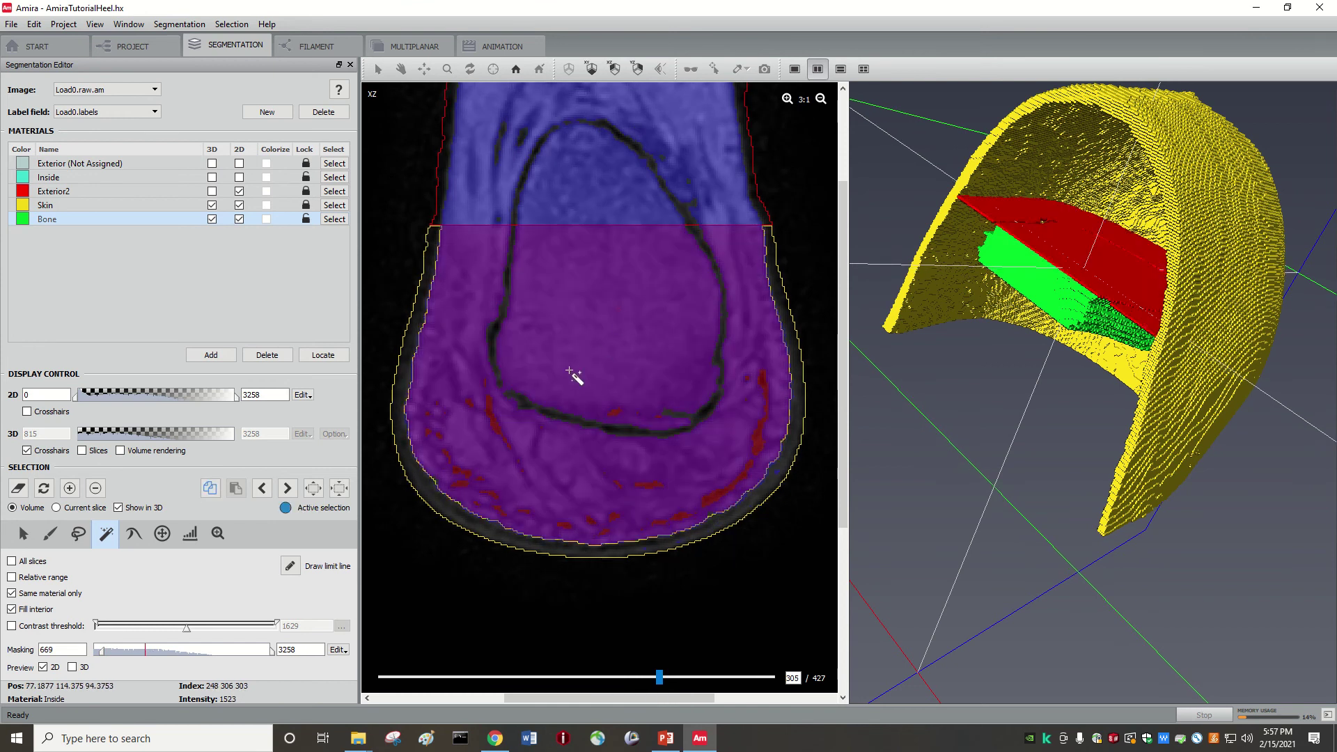
key(d)
drag(511, 399, 513, 403)
key(d)
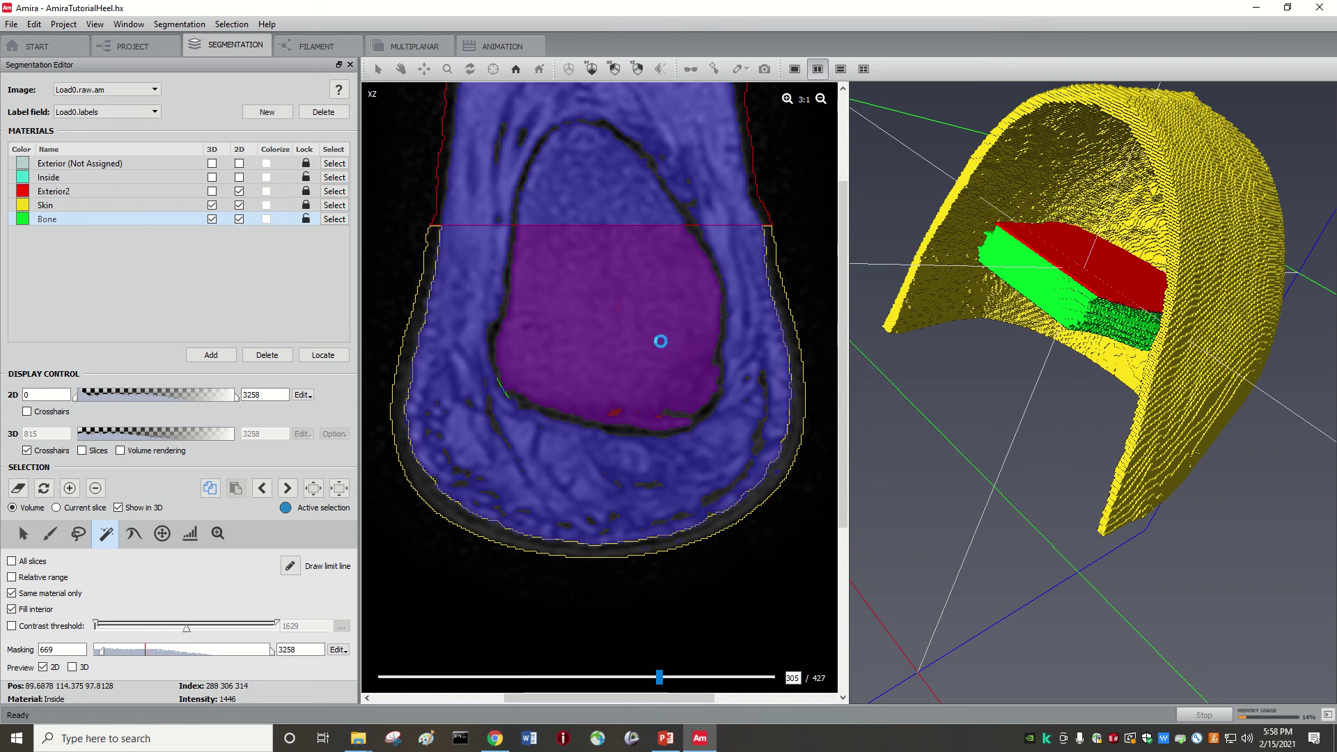
- Select the heel bone on slice 306, confine it with a limit line across the lower-left border gap, and add it to Bone
scroll(661, 341, down, 1)
click(646, 324)
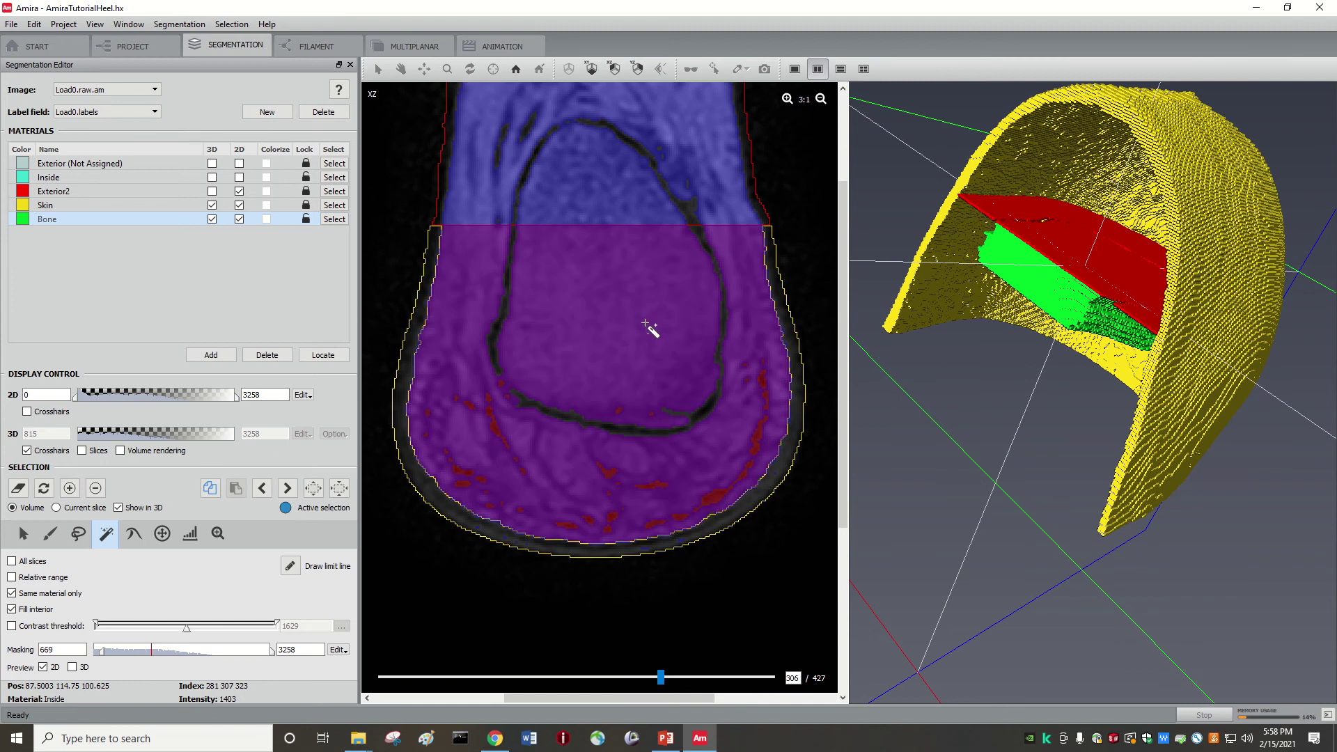
key(ctrl)
ctrl+drag(513, 392, 522, 402)
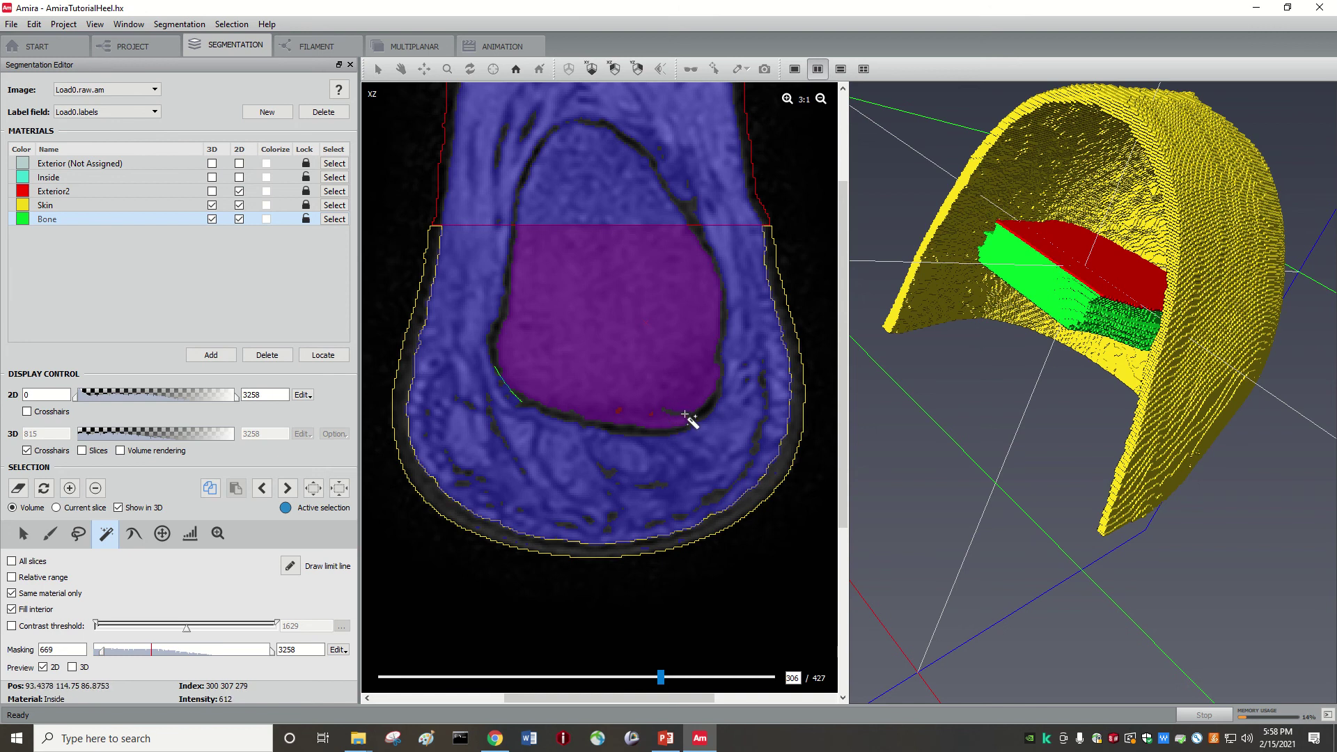
ctrl+click(663, 374)
- Select the heel bone on slice 307, confine it with limit lines along the lower-left and right border, and add it to Bone
scroll(662, 374, down, 1)
click(632, 338)
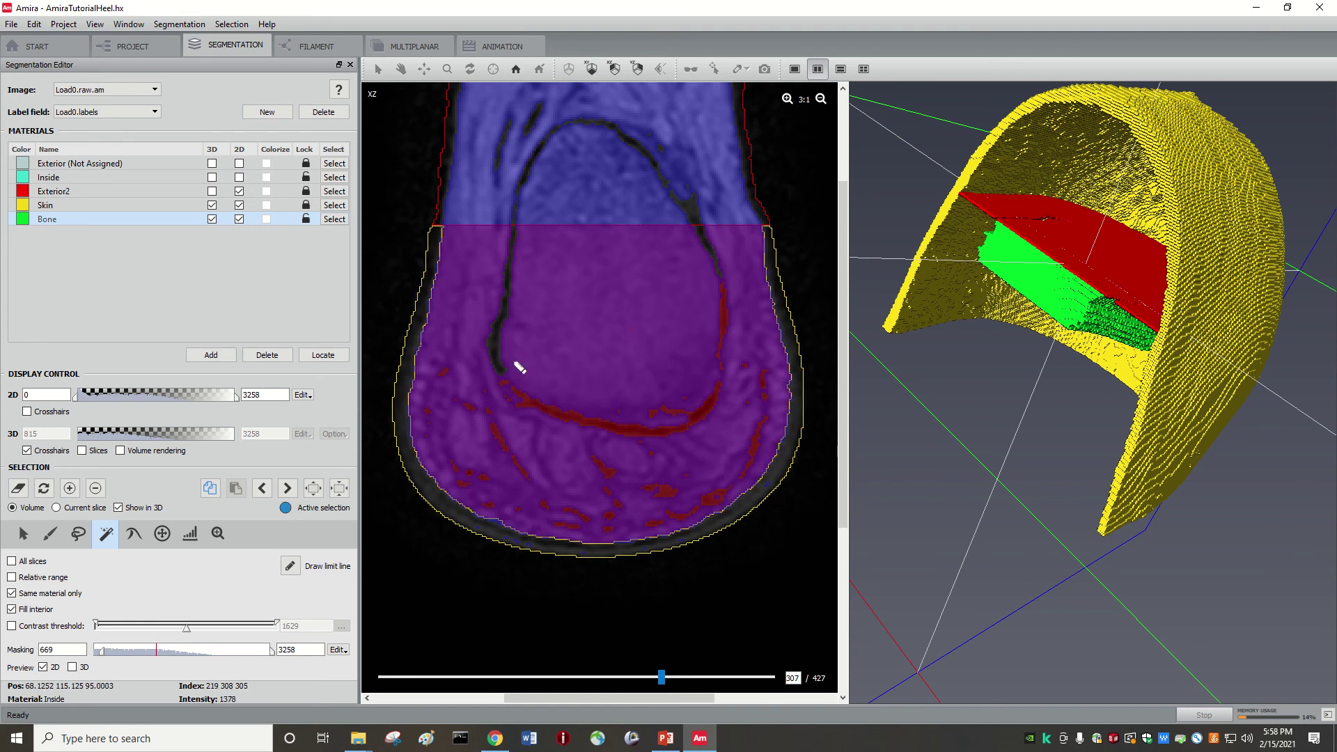
key(d)
drag(535, 404, 682, 399)
key(d)
drag(729, 296, 722, 290)
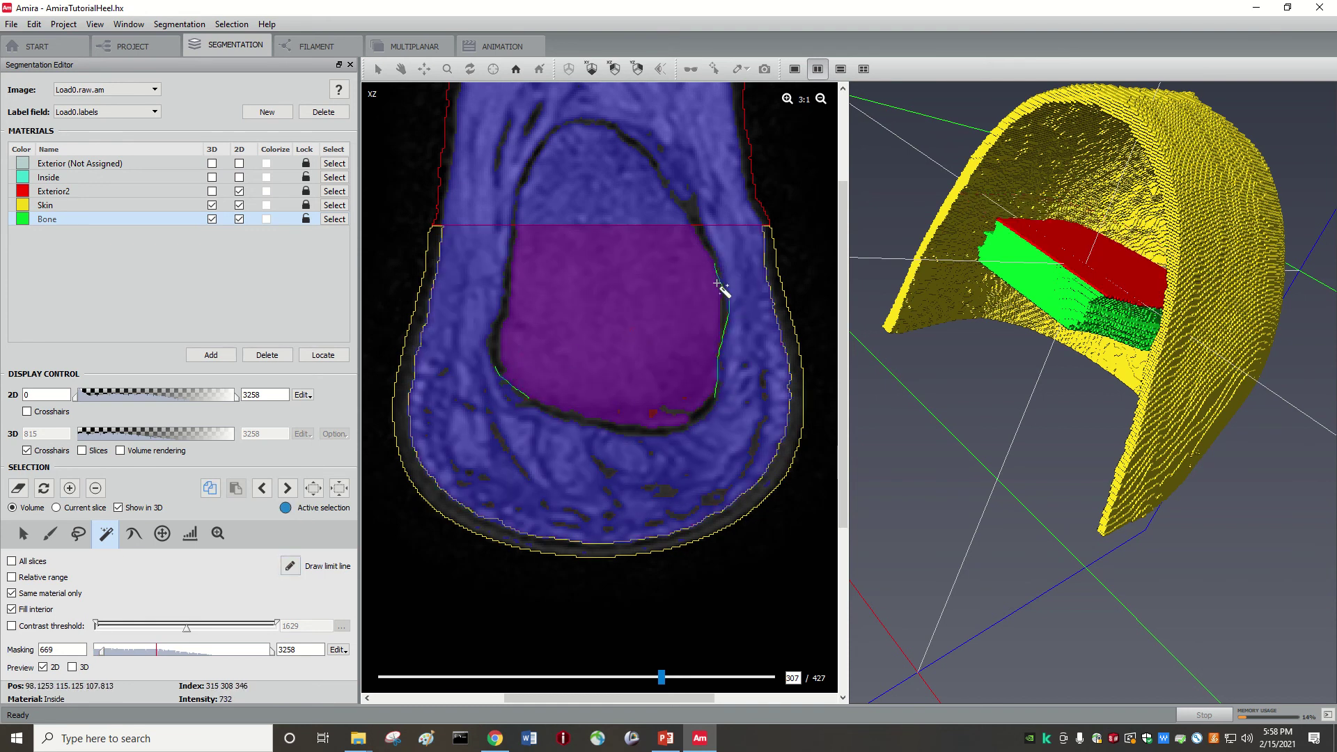
key(a)
- Select the heel bone on slice 308 with the Magic Wand and undo adding the spilled selection to Bone
scroll(619, 357, down, 1)
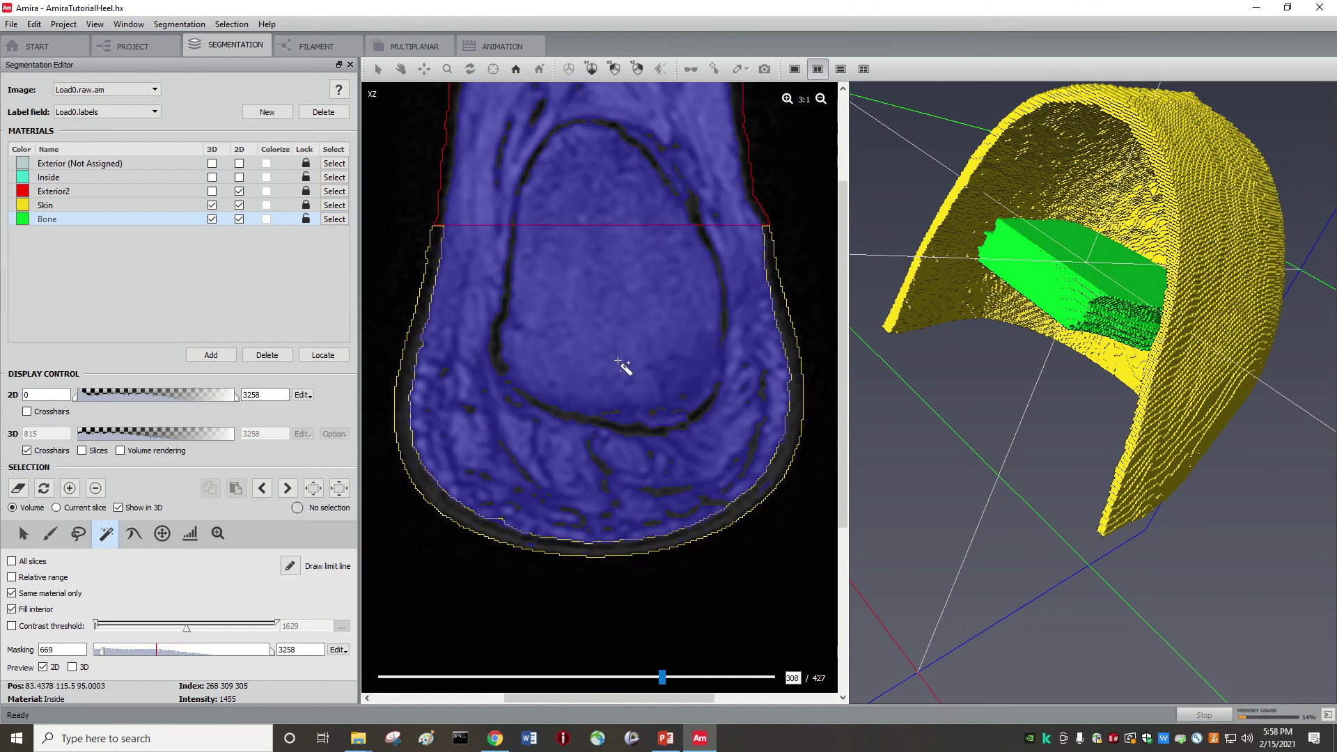
click(582, 349)
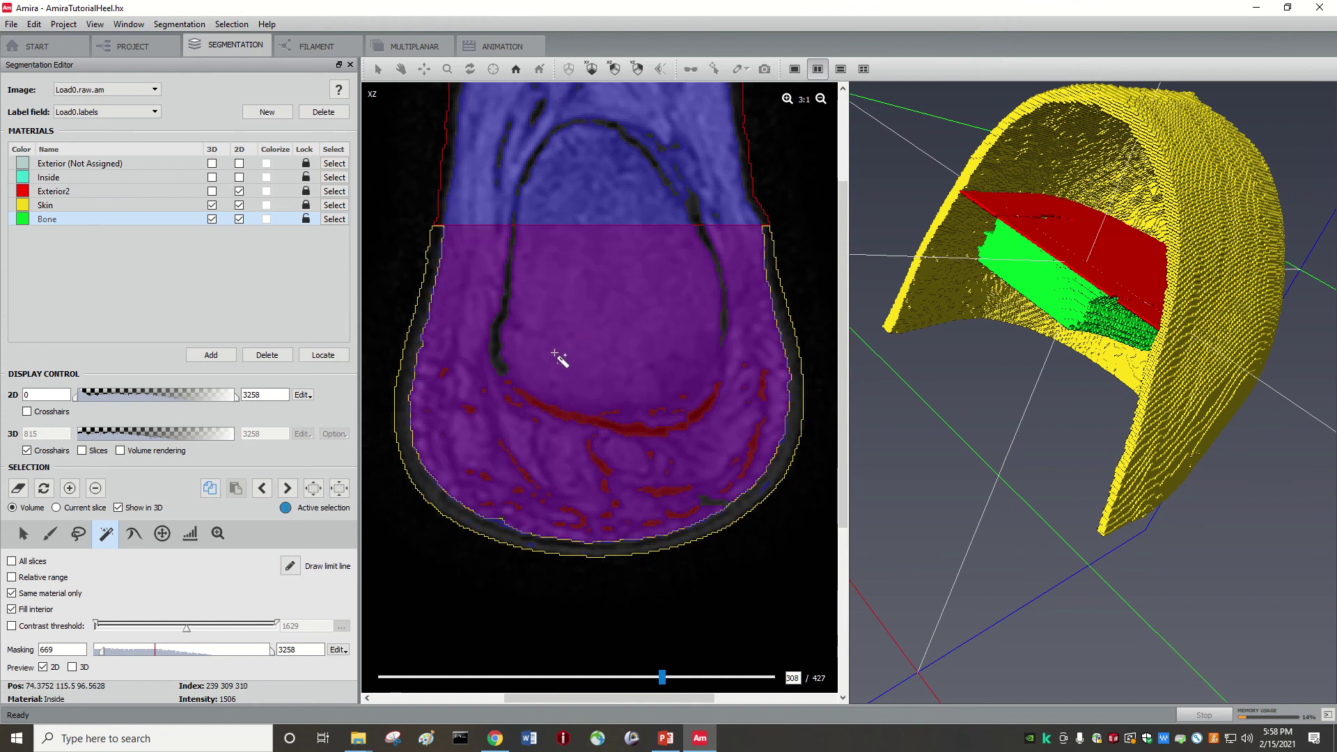
key(a)
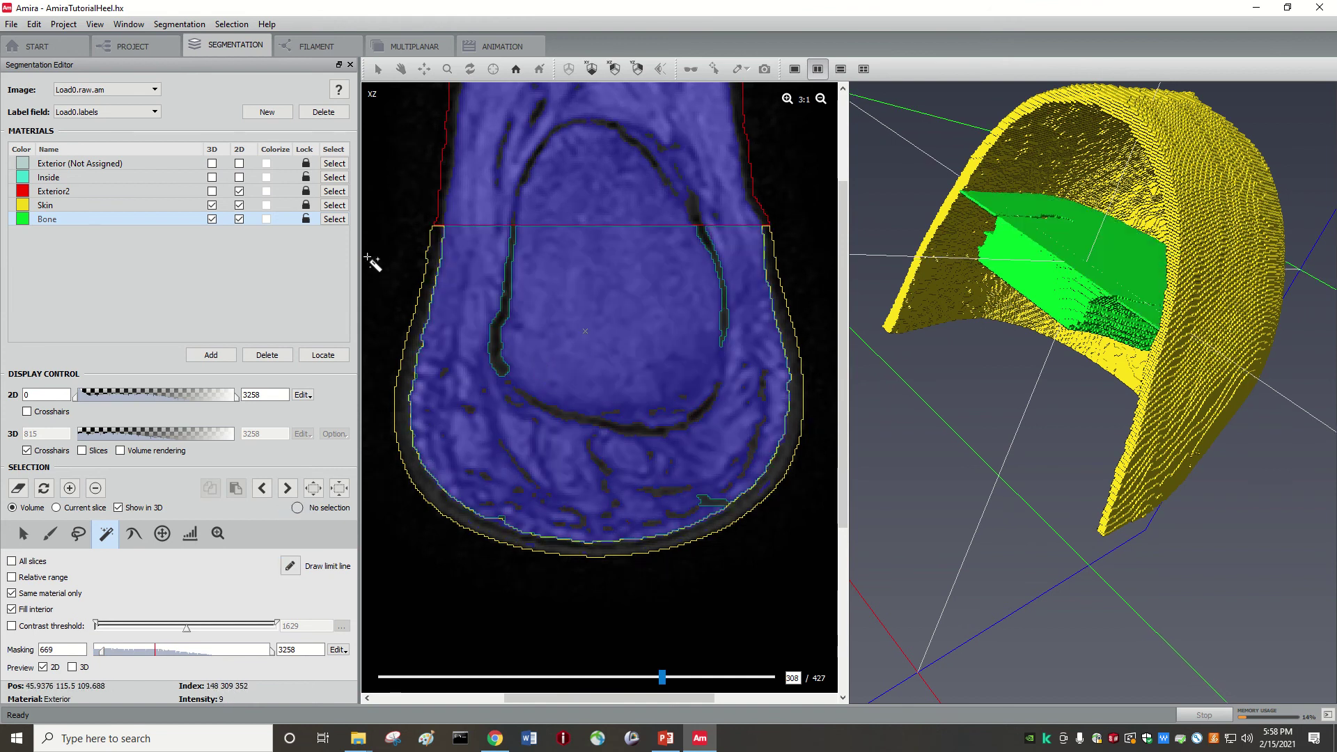
click(33, 24)
click(43, 36)
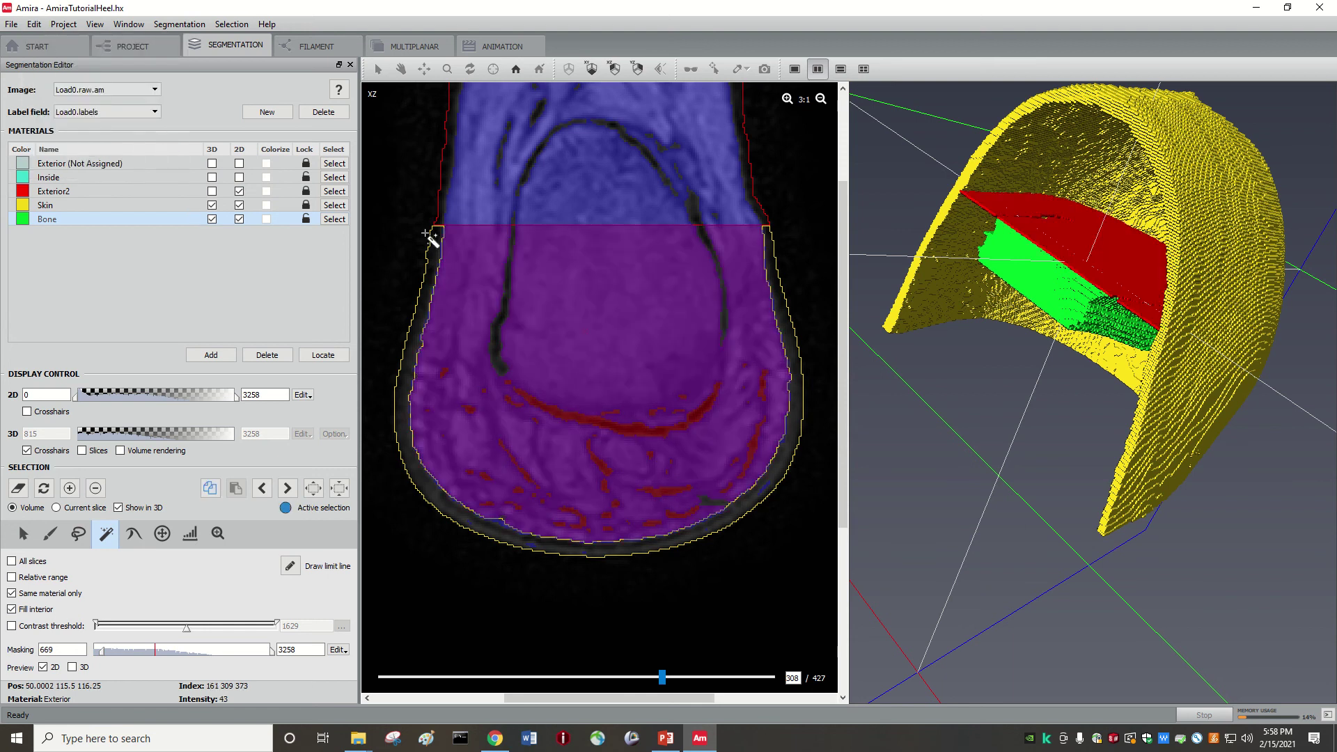
- Draw limit lines across the lower-left and right border gaps on slice 308 and add the confined selection to Bone
mouse_move(507, 373)
ctrl+mouse_down()
mouse_move(529, 400)
mouse_move(718, 402)
ctrl+mouse_up()
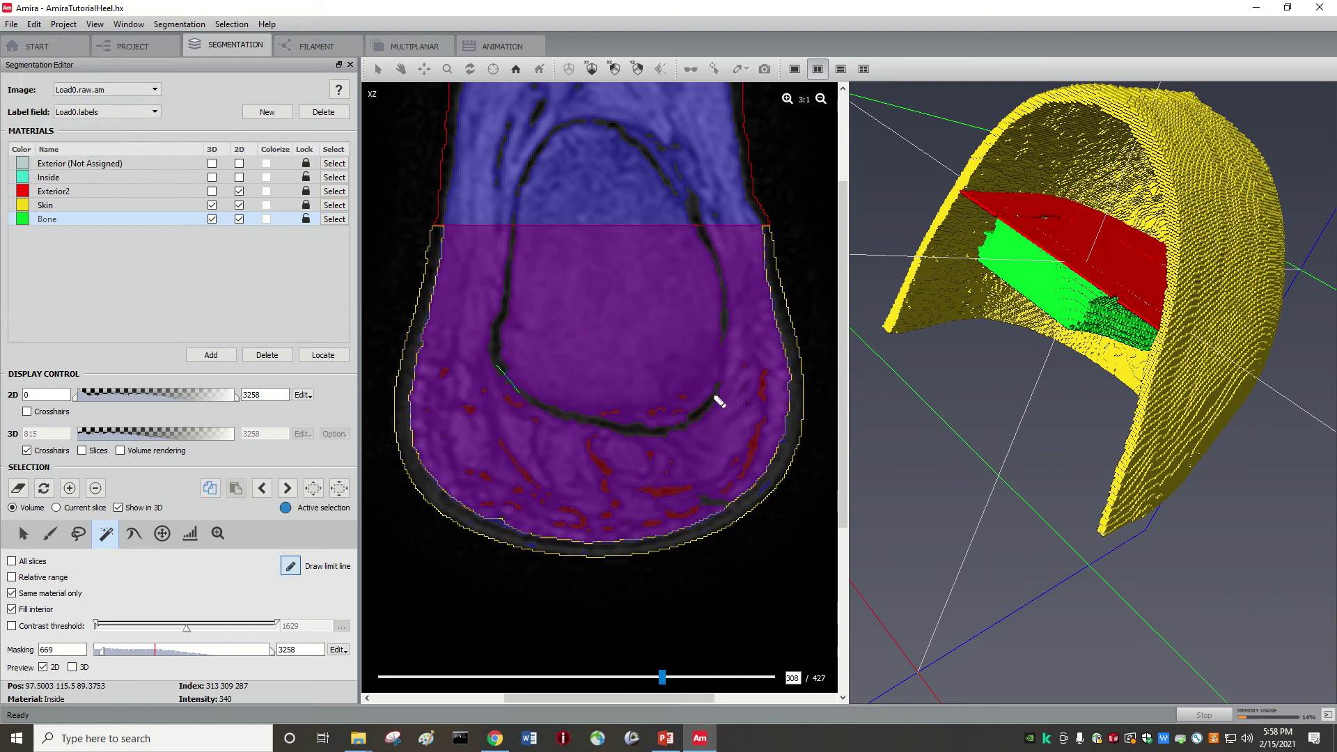
click(730, 338)
key(a)
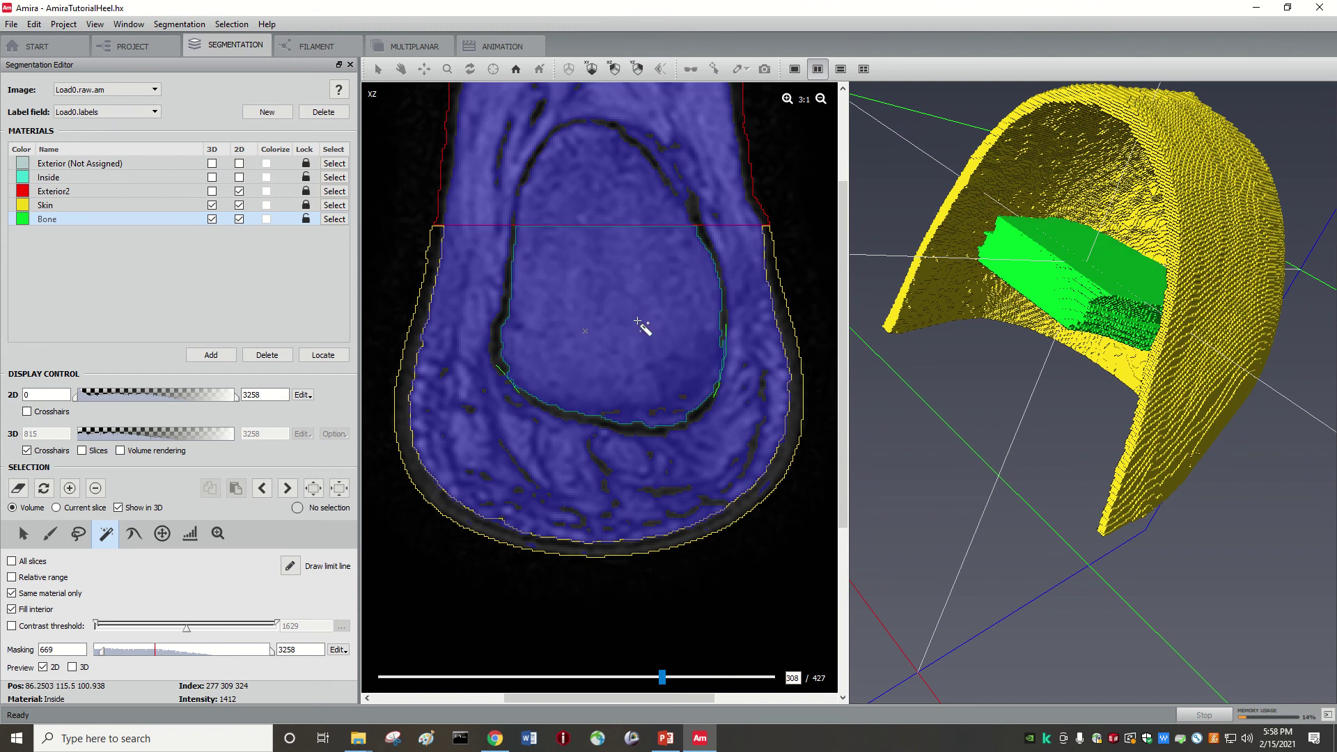
- Grow a selection over the heel bone on slice 309 with the Blow tool and add it to Bone
click(162, 534)
scroll(554, 426, down, 1)
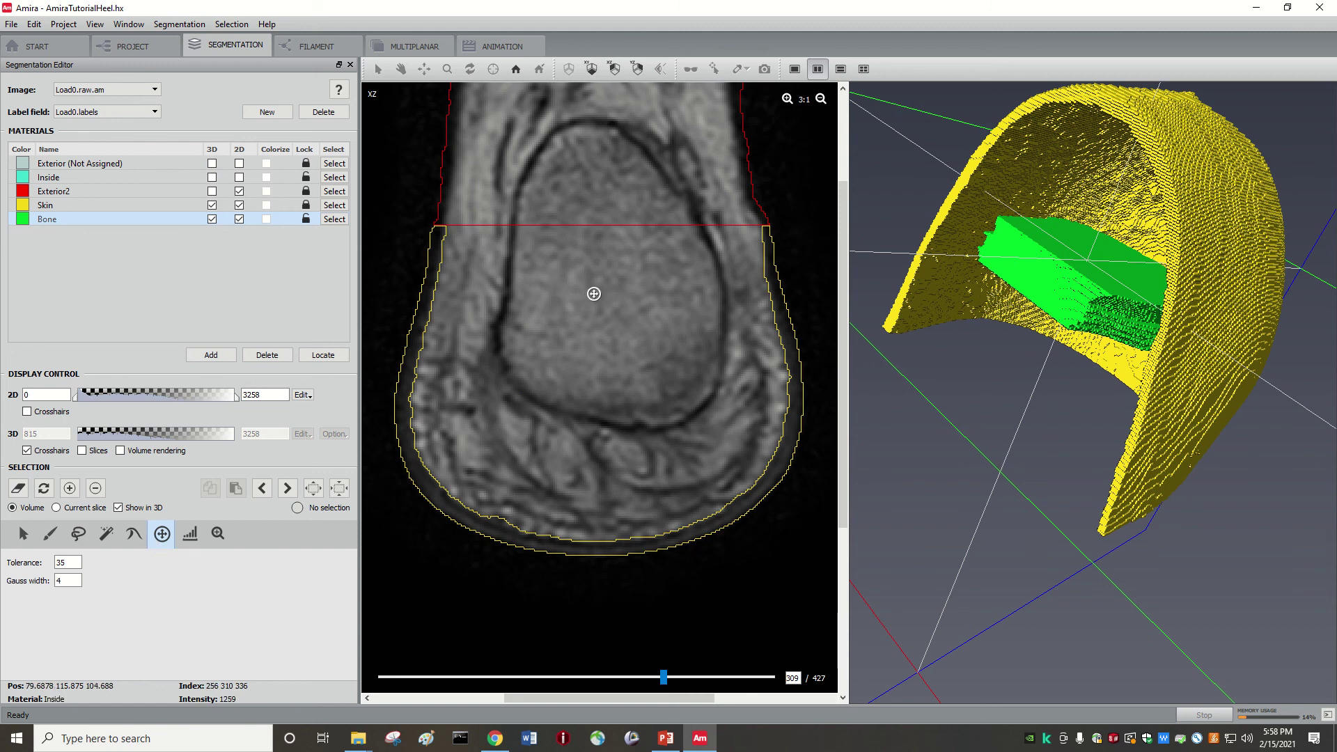
drag(593, 293, 627, 350)
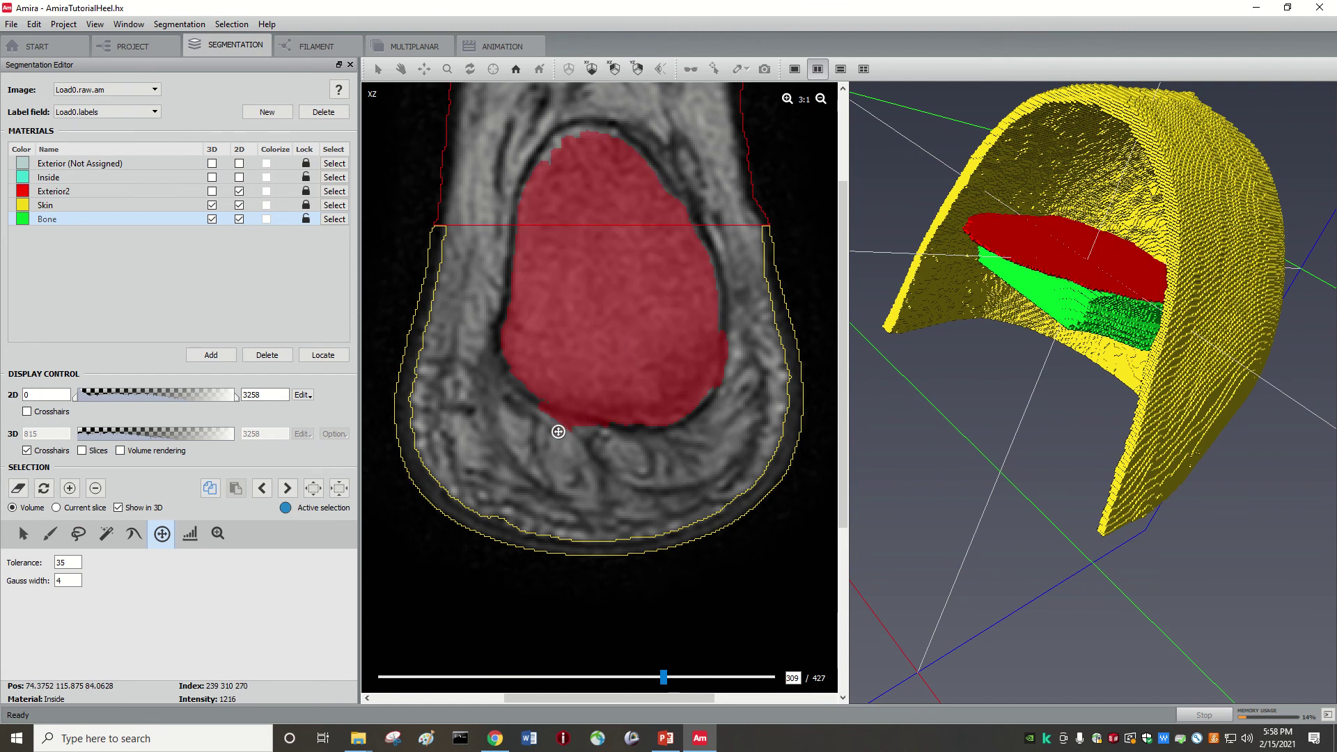
key(a)
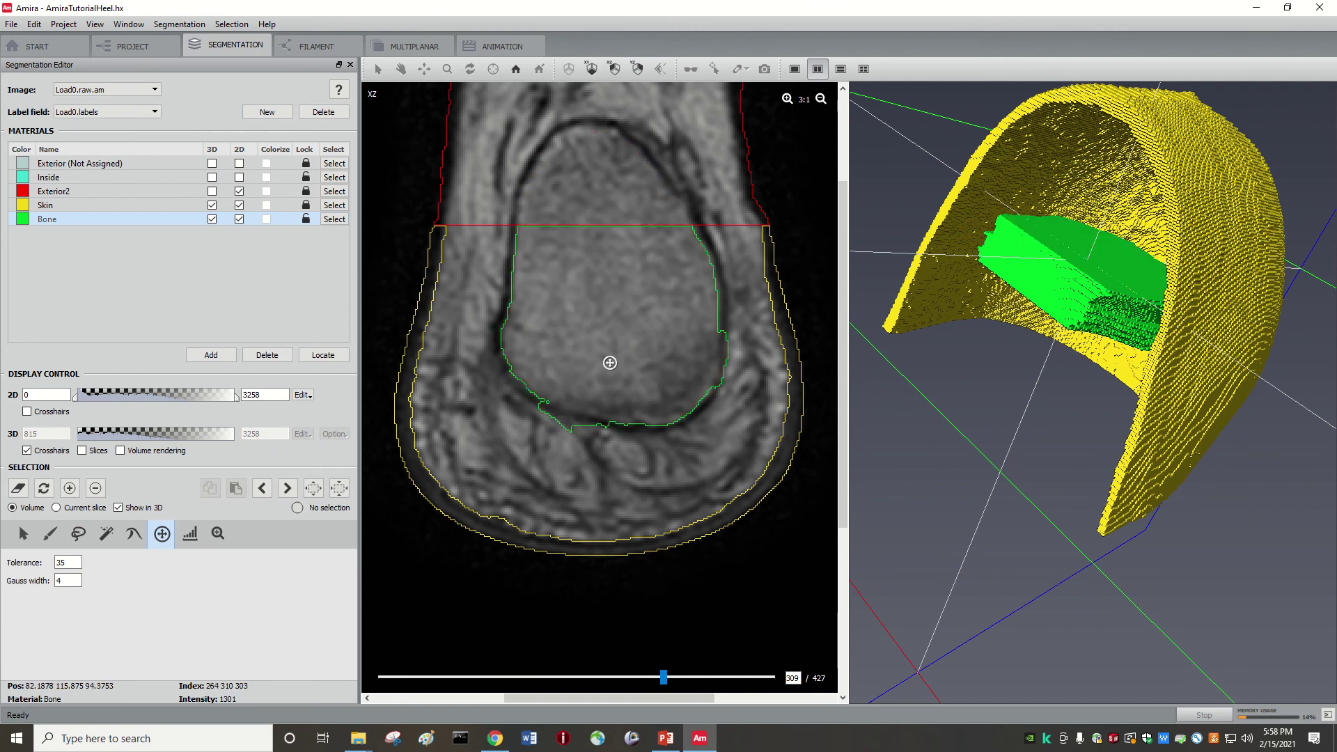
- Select the heel bone with the Blow tool on slices 310 to 313, adding each selection to Bone
scroll(610, 363, down, 1)
drag(606, 307, 625, 350)
key(a)
drag(601, 284, 636, 367)
key(a)
scroll(607, 298, down, 1)
key(a)
scroll(630, 349, down, 1)
key(a)
scroll(626, 335, down, 1)
key(a)
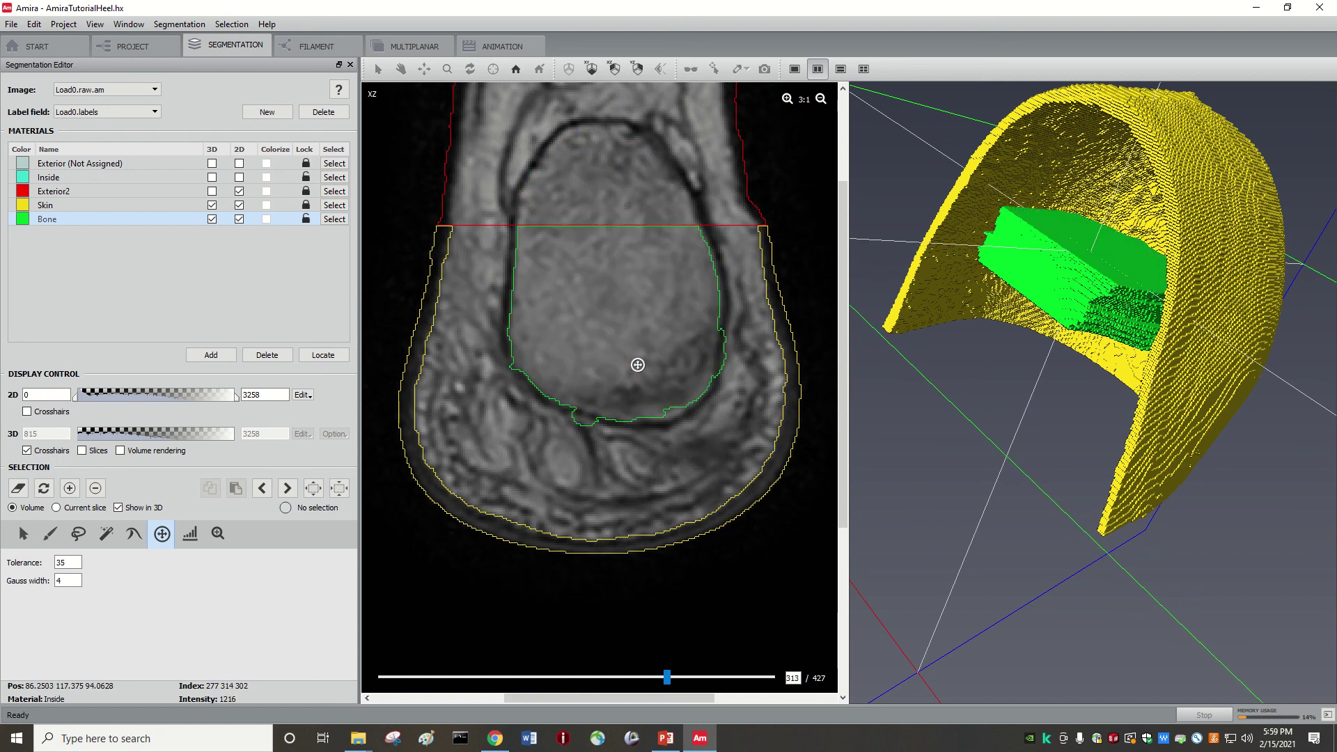
- Select the heel bone with the Blow tool on slices 314 and 315, adding each selection to Bone
scroll(636, 367, down, 1)
drag(630, 307, 632, 358)
key(a)
scroll(618, 304, down, 1)
key(a)
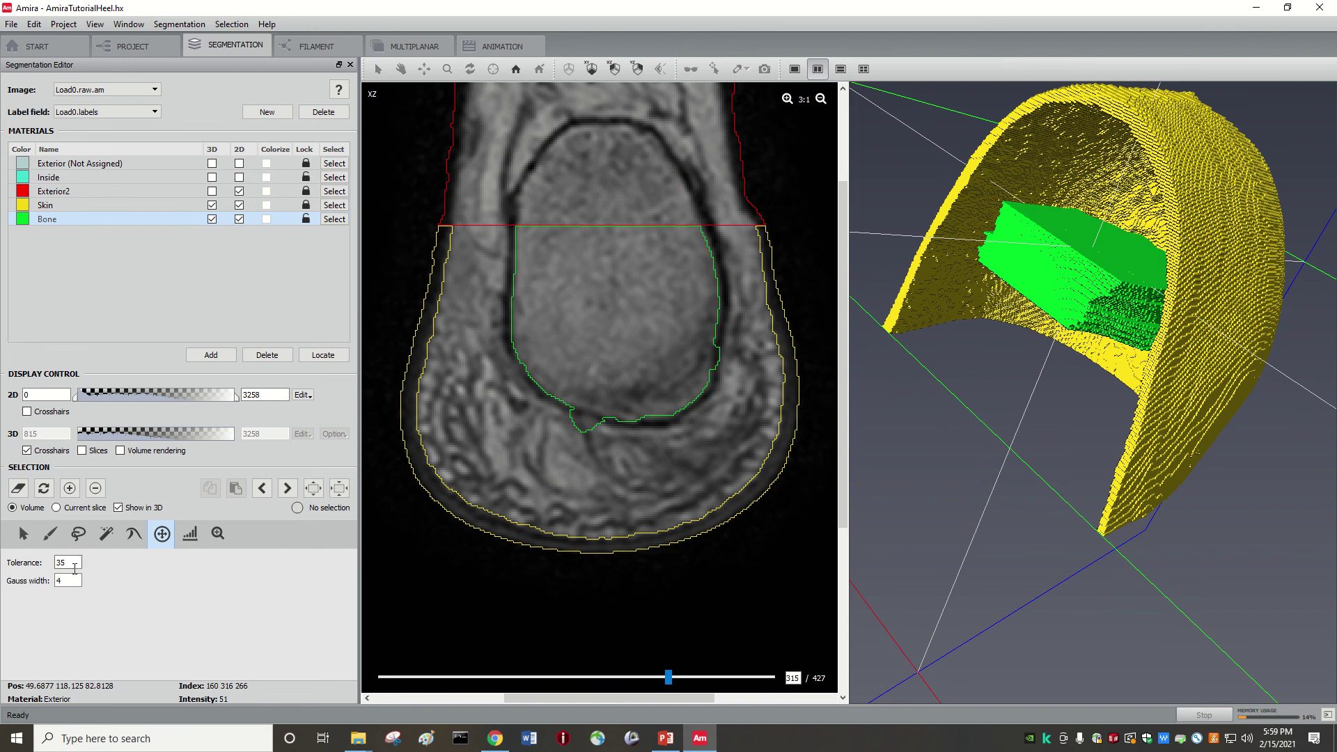
- Continue the Blow tool segmentation from slice 316 through slice 320, adding the selections to Bone
scroll(603, 349, down, 1)
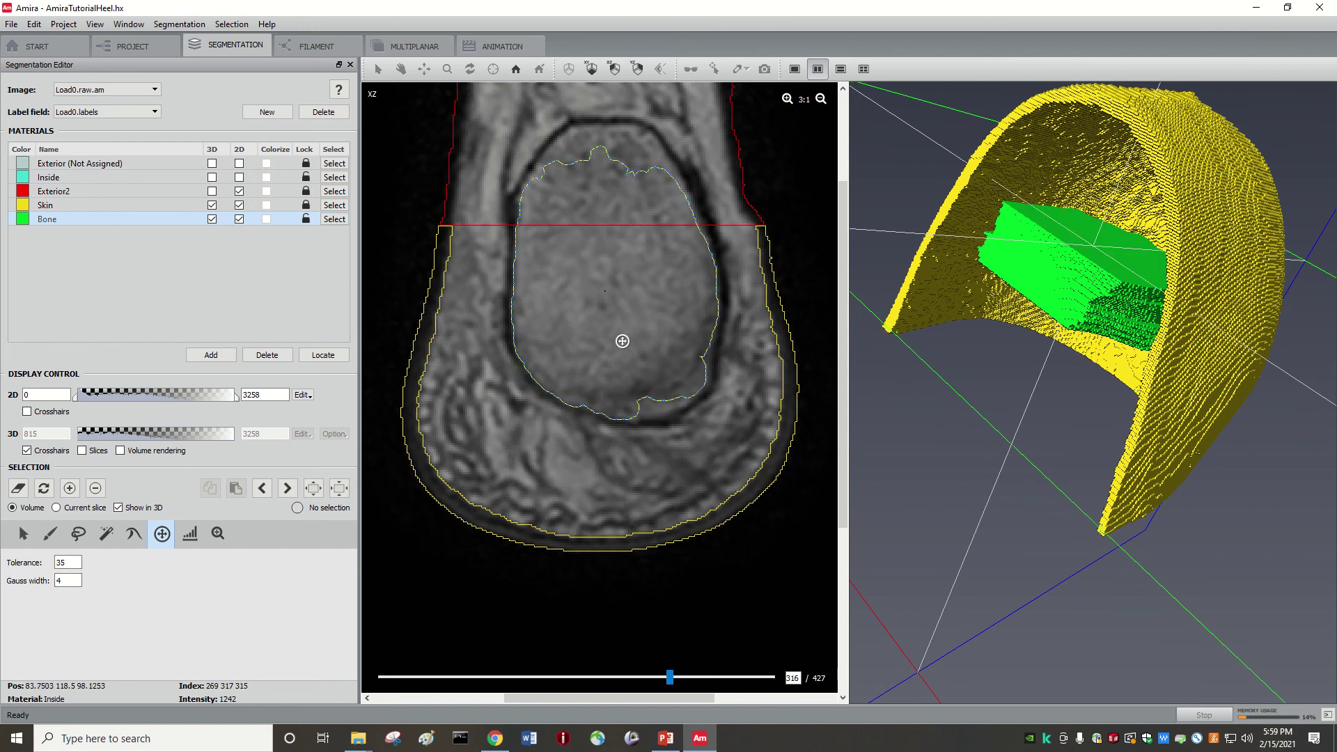
drag(630, 354, 627, 338)
key(a)
scroll(600, 274, down, 1)
key(a)
scroll(613, 277, down, 1)
key(a)
scroll(604, 278, down, 1)
key(a)
scroll(604, 285, down, 1)
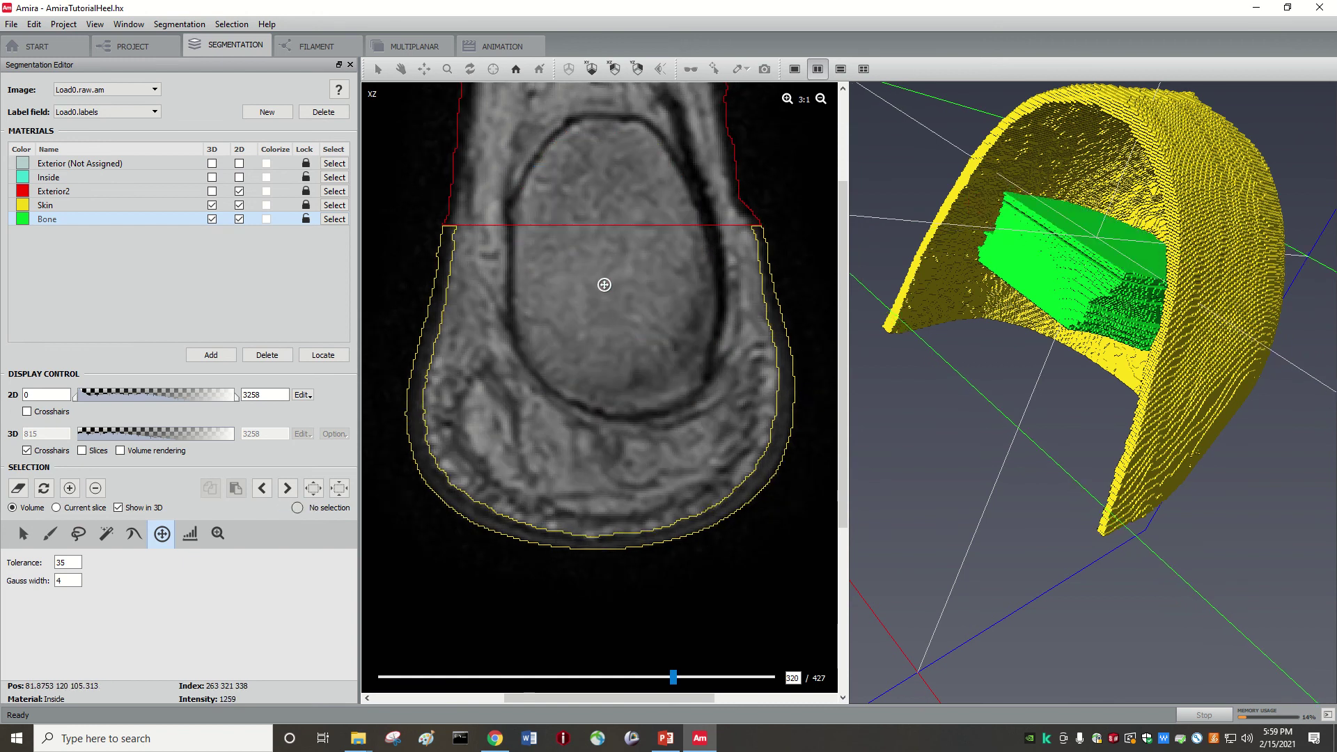
key(a)
- Select the heel bone with the Blow tool on slices 321 to 323, adding each selection to Bone
scroll(624, 346, down, 1)
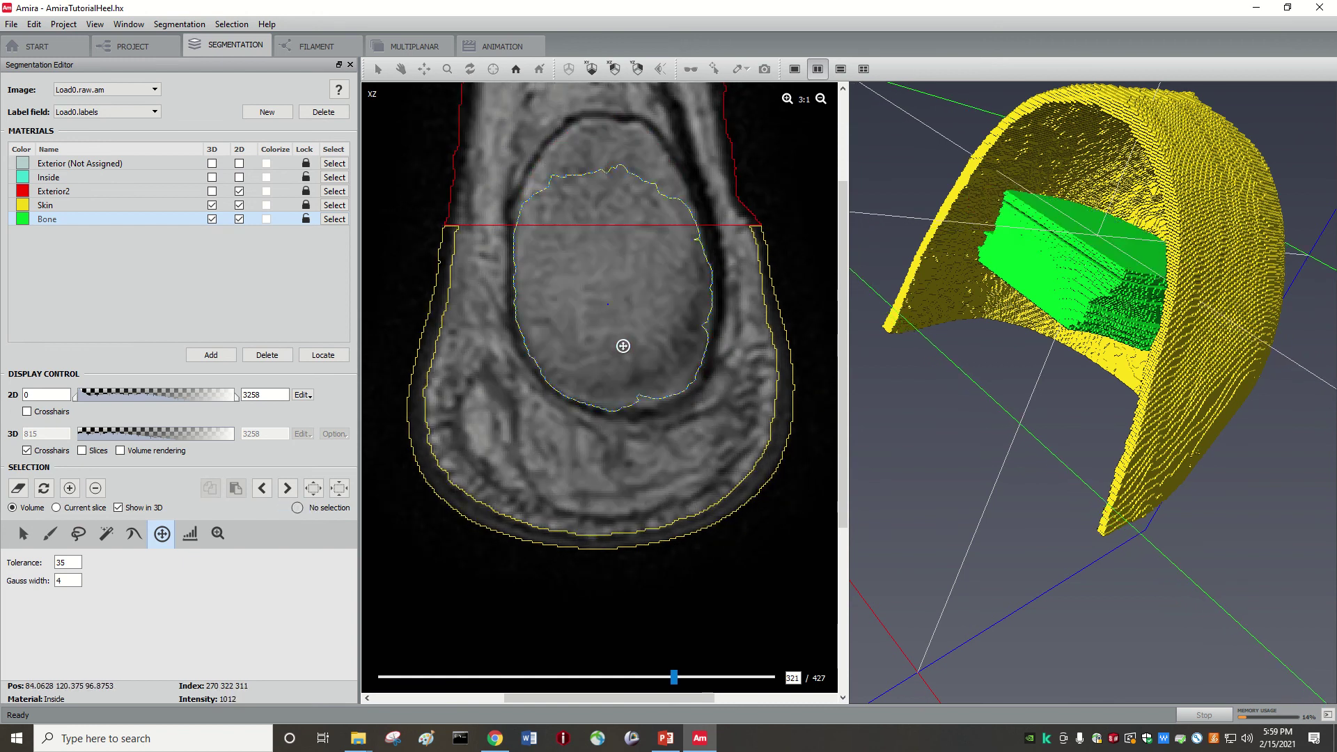
drag(624, 346, 633, 358)
key(a)
scroll(622, 316, down, 1)
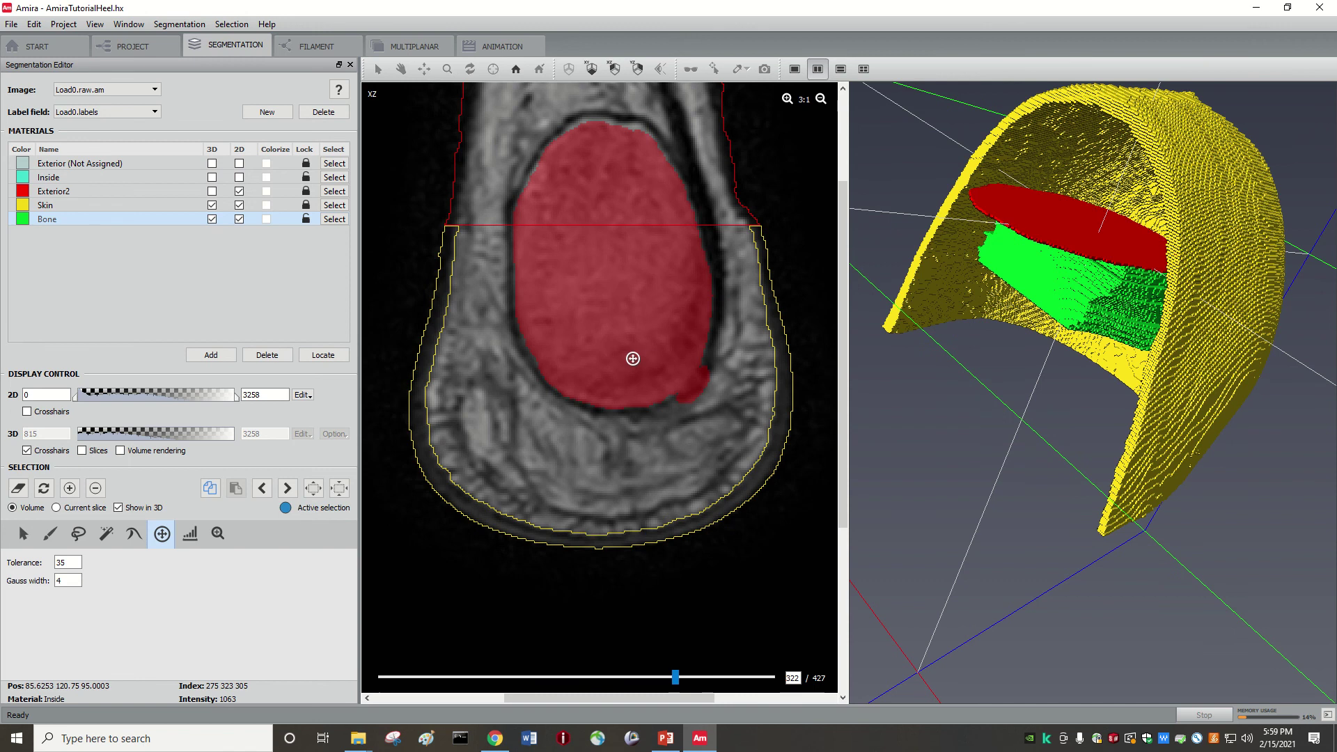
key(a)
scroll(624, 322, down, 1)
key(a)
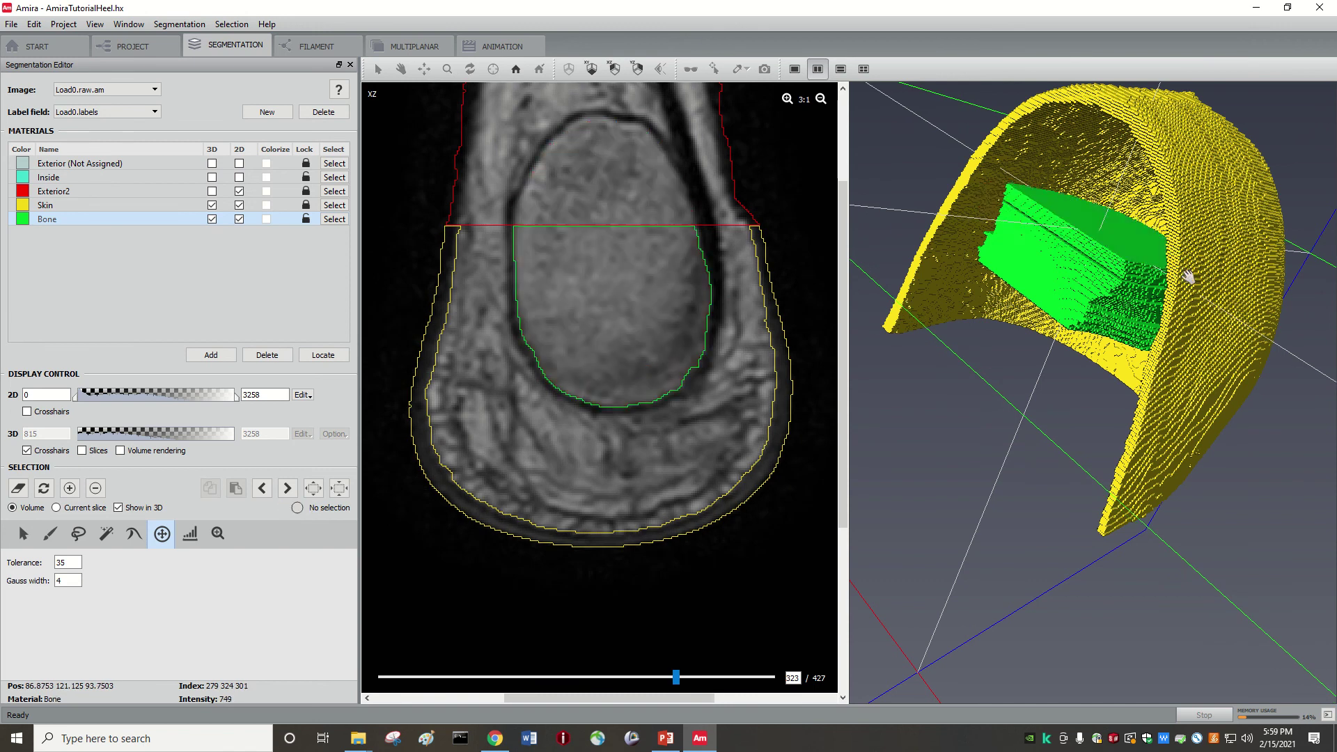
- Check the 3D Bone model for a skipped slice, select the heel bone there with the Blow tool and add it to Bone
drag(1127, 284, 1112, 252)
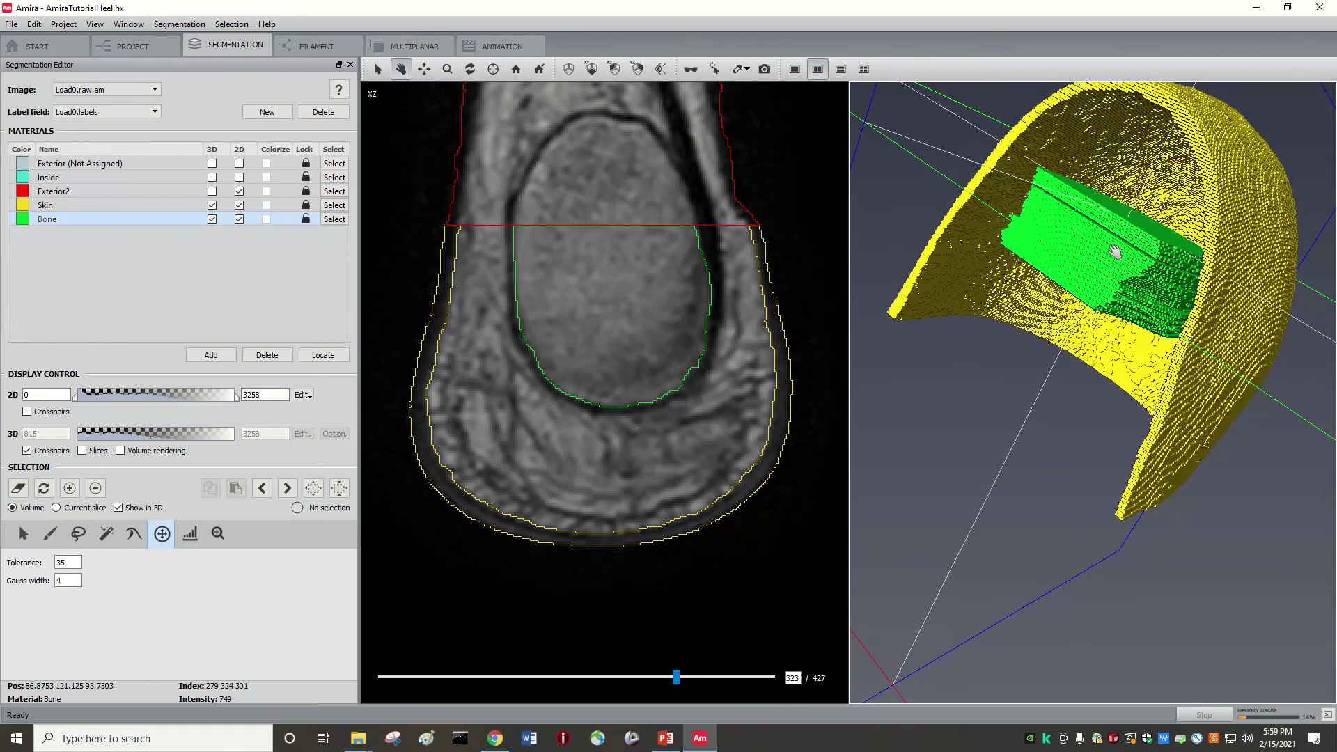
ctrl+scroll(780, 299, up, 1)
scroll(775, 303, up, 7)
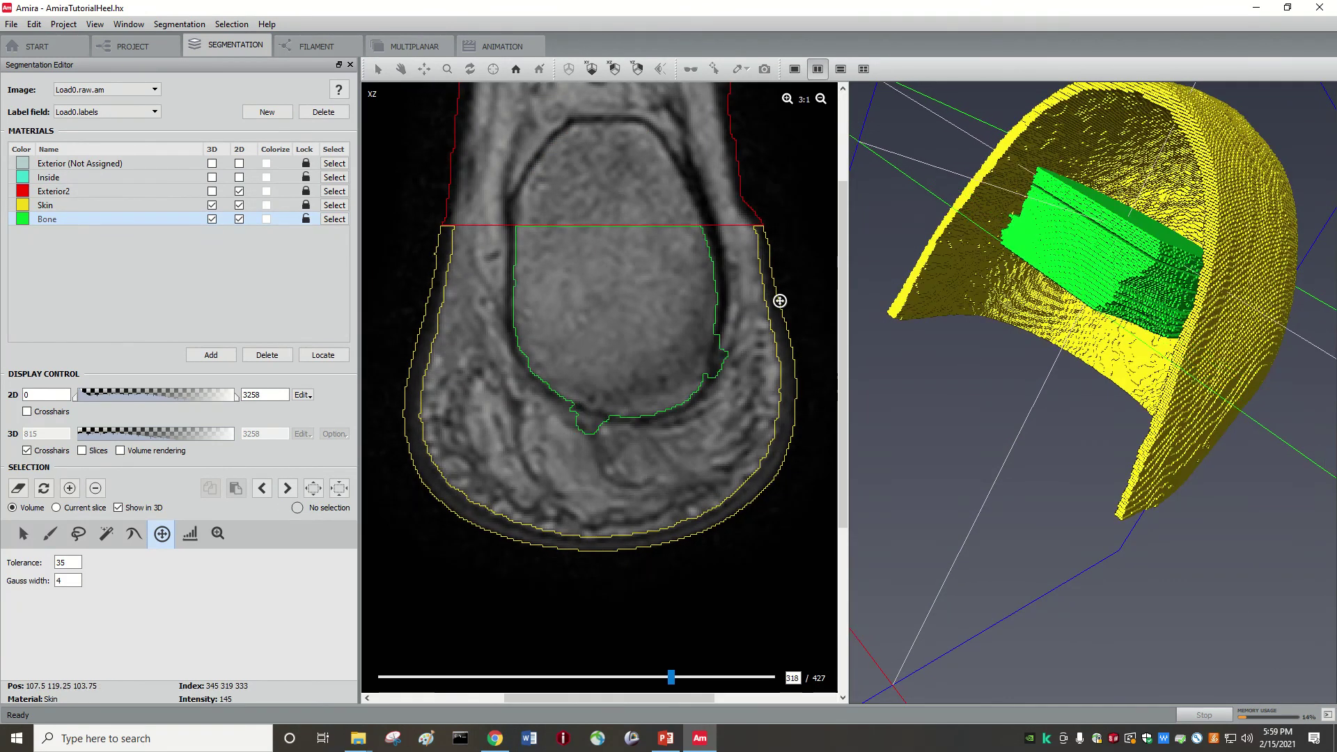
drag(589, 304, 624, 349)
key(a)
scroll(645, 340, down, 6)
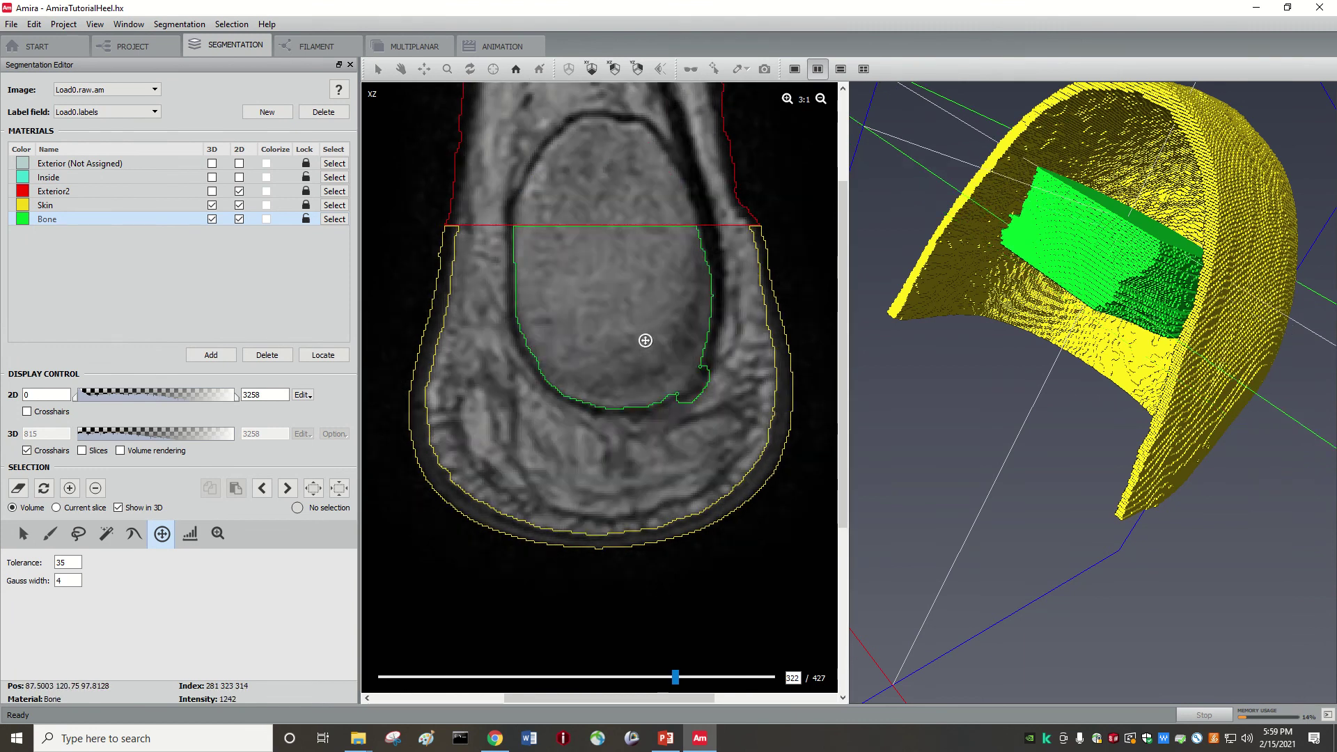
- Select the heel bone with the Blow tool on slices 324 to 326, adding each selection to Bone
scroll(645, 340, down, 3)
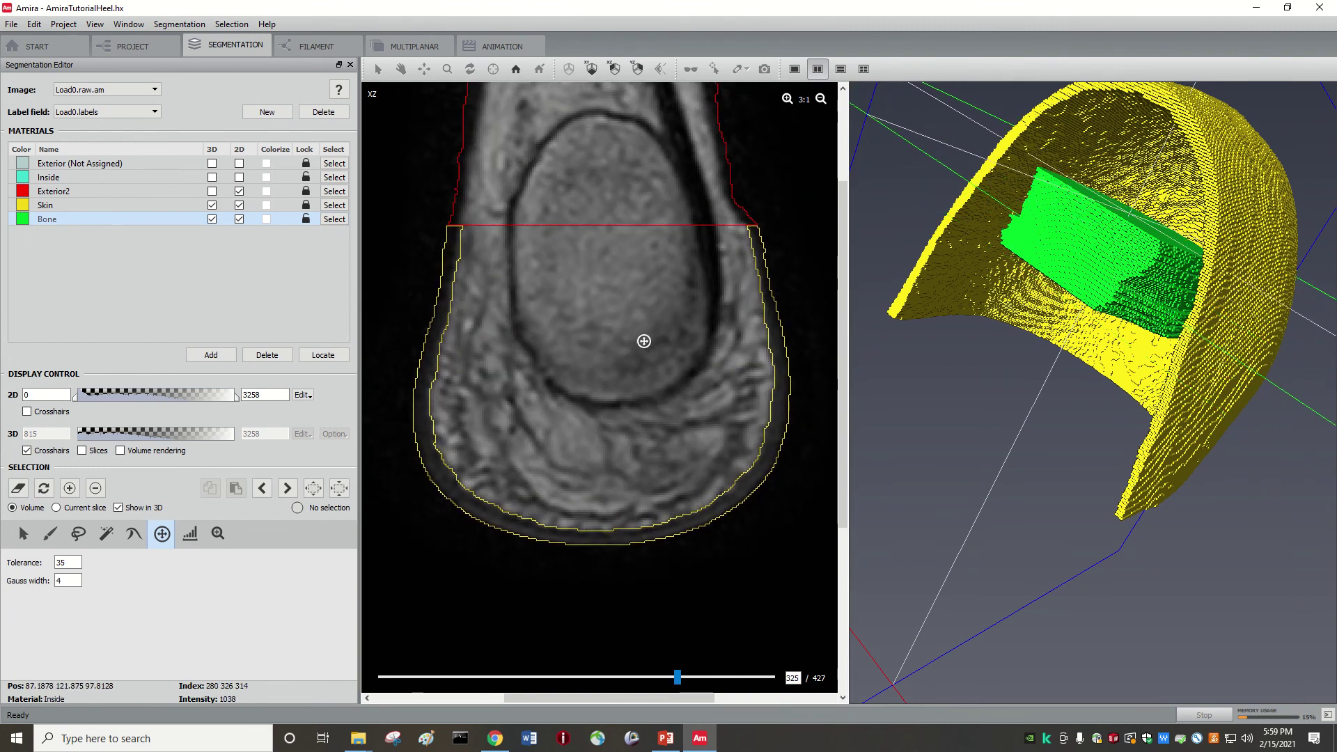
scroll(644, 341, up, 2)
scroll(636, 344, down, 1)
drag(624, 303, 642, 346)
key(a)
scroll(646, 344, down, 1)
key(a)
scroll(641, 349, down, 1)
key(a)
- Select the heel bone with the Blow tool on slices 327 and 328, adding both selections to Bone
scroll(627, 293, down, 1)
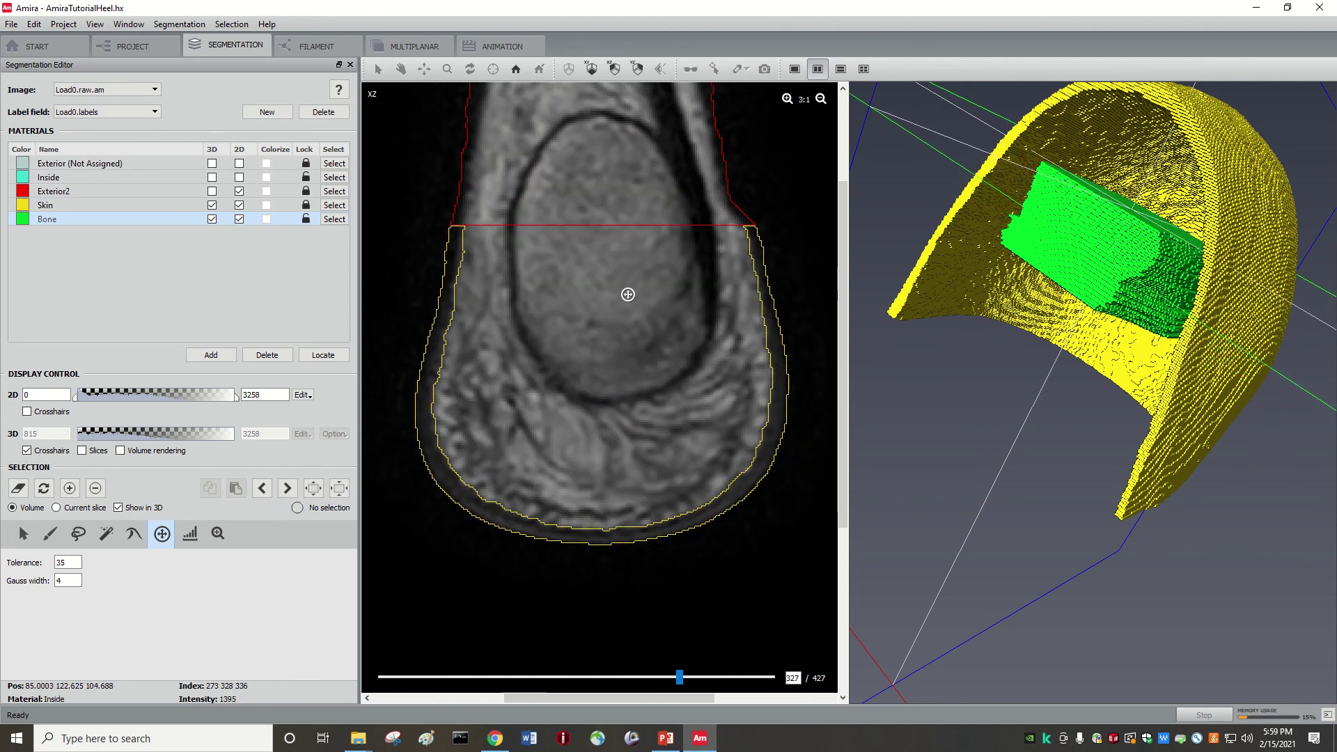
drag(628, 294, 645, 346)
key(a)
scroll(644, 345, down, 1)
drag(626, 290, 645, 347)
key(a)
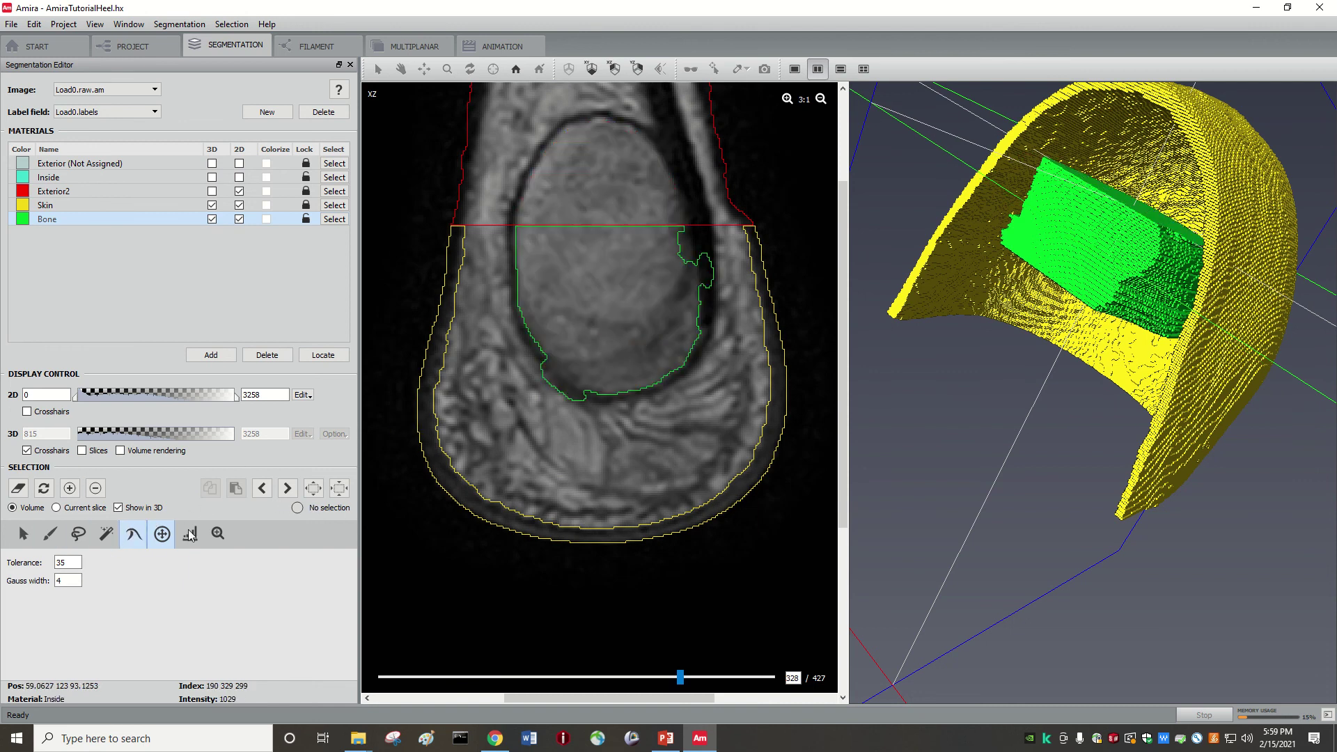
- Smooth the labels with size 5 in 3D volume mode
mouse_move(671, 682)
mouse_down()
mouse_move(642, 683)
mouse_move(692, 683)
mouse_move(663, 683)
mouse_up()
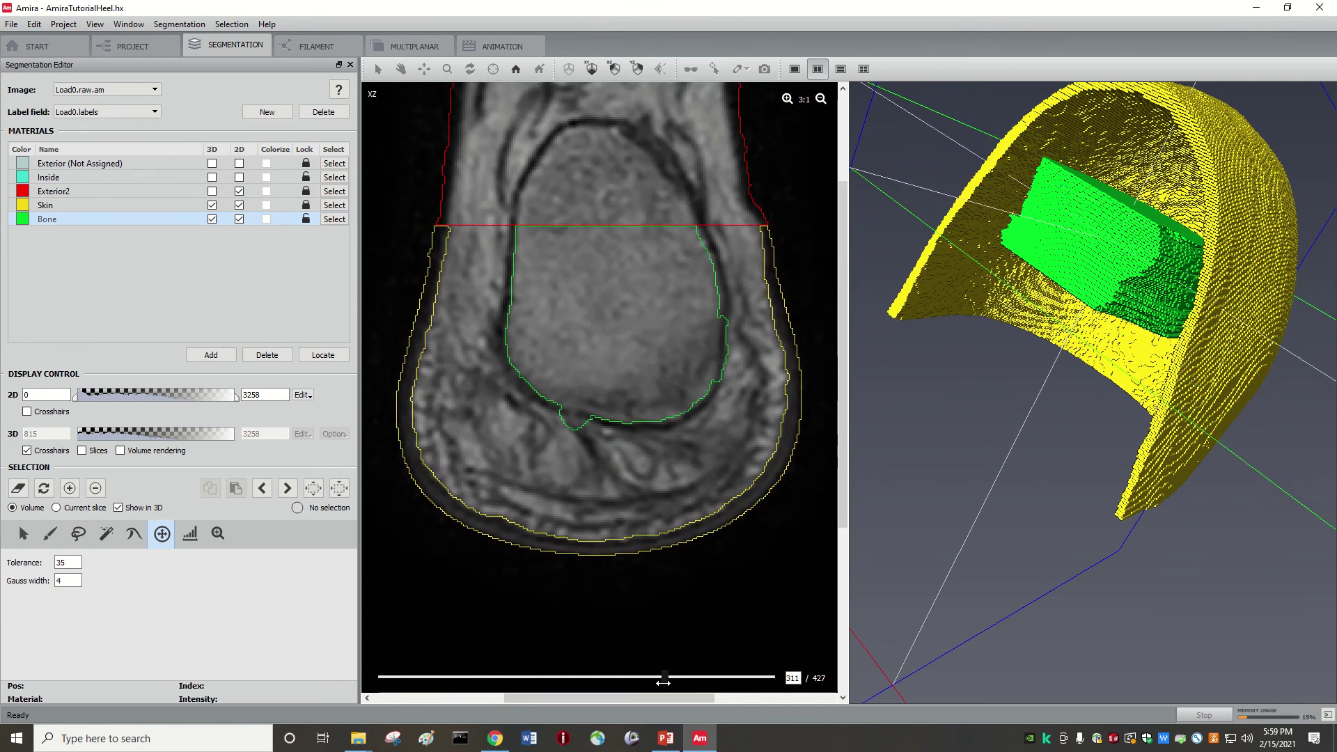
drag(1154, 313, 1184, 233)
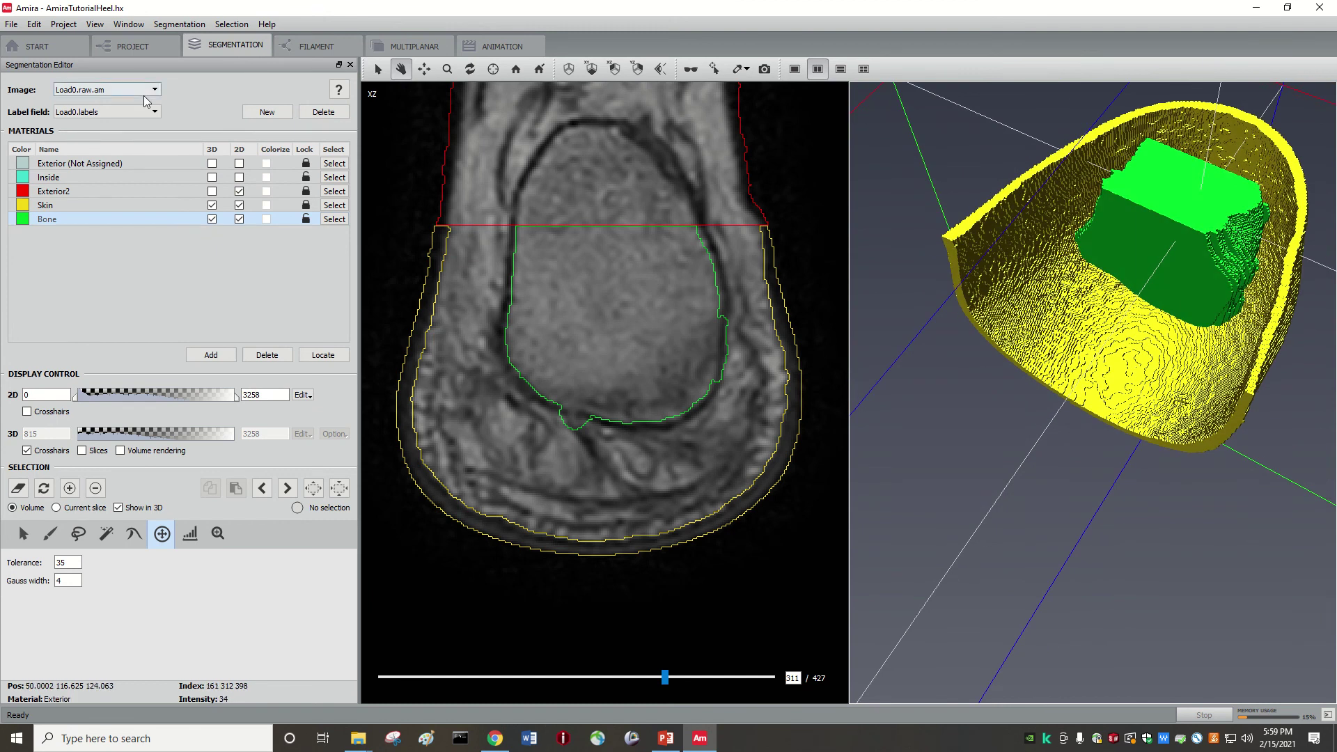
click(179, 23)
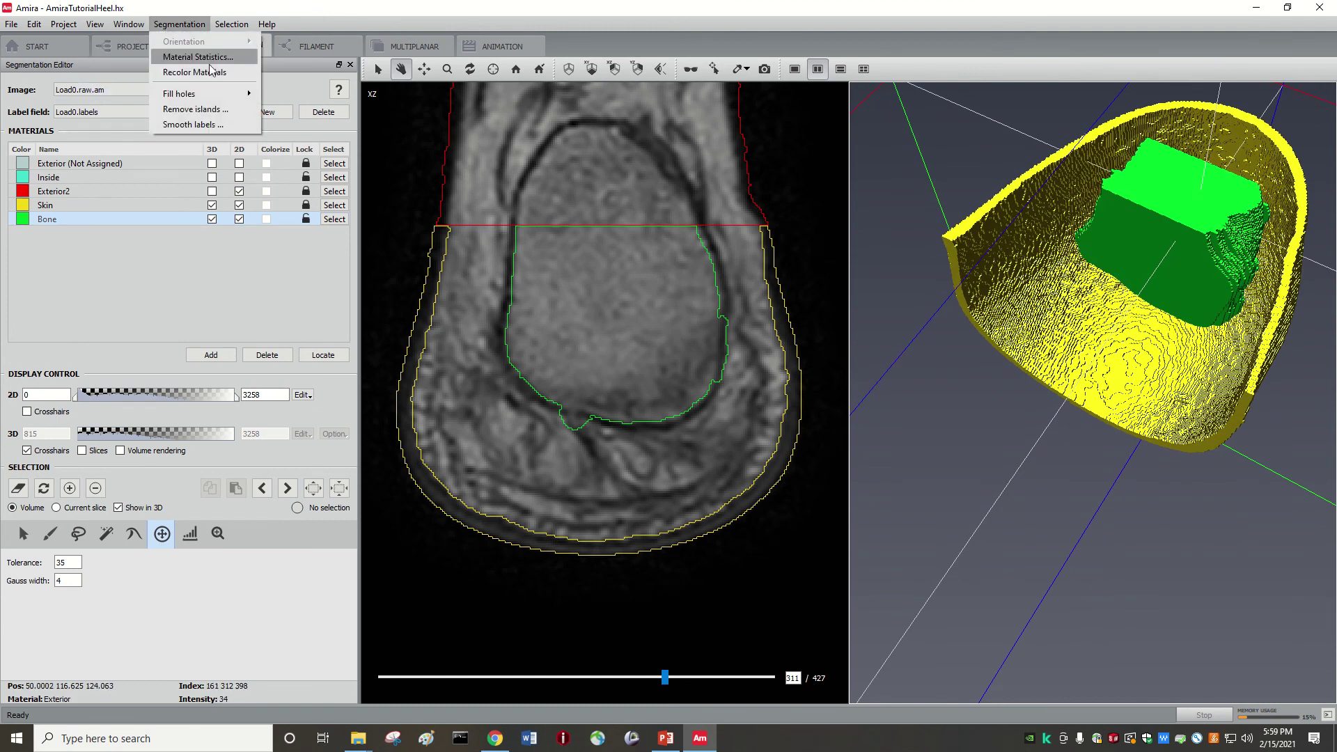
click(193, 124)
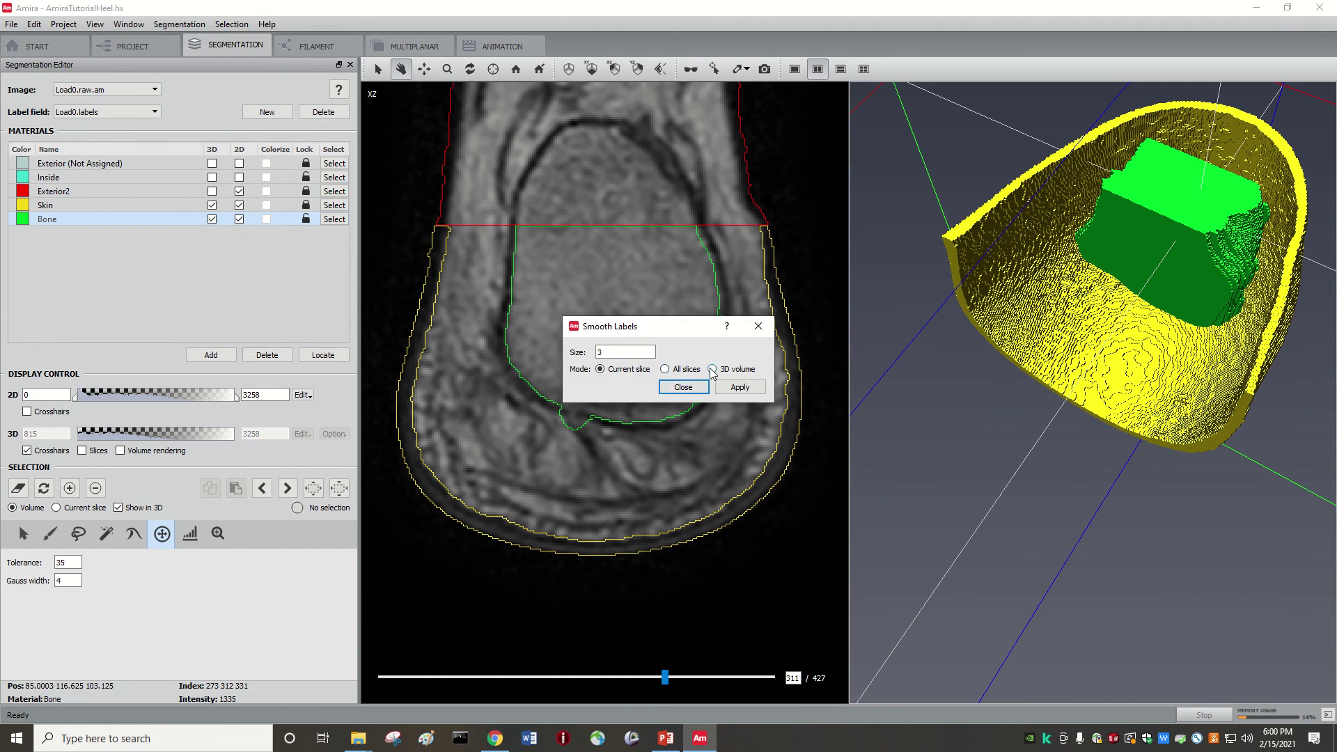
double_click(620, 357)
click(728, 387)
drag(1170, 276, 845, 303)
click(740, 387)
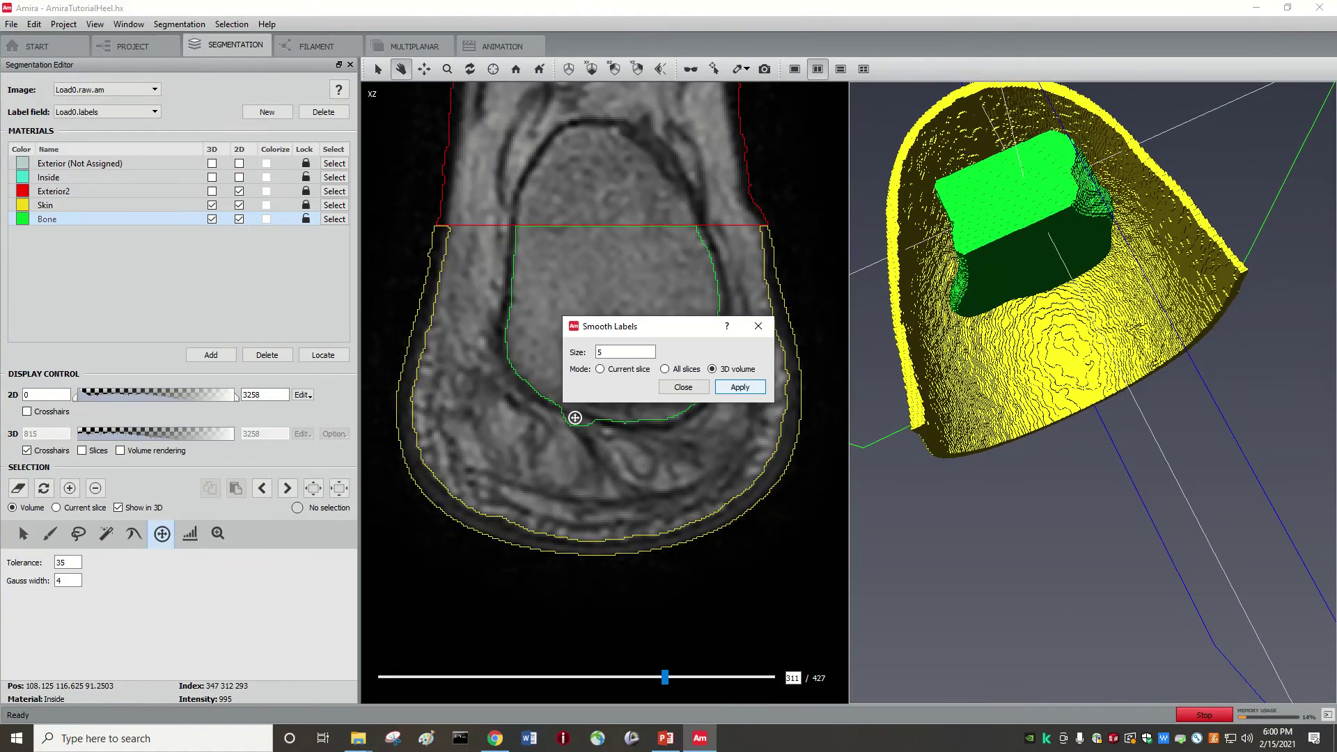
click(759, 326)
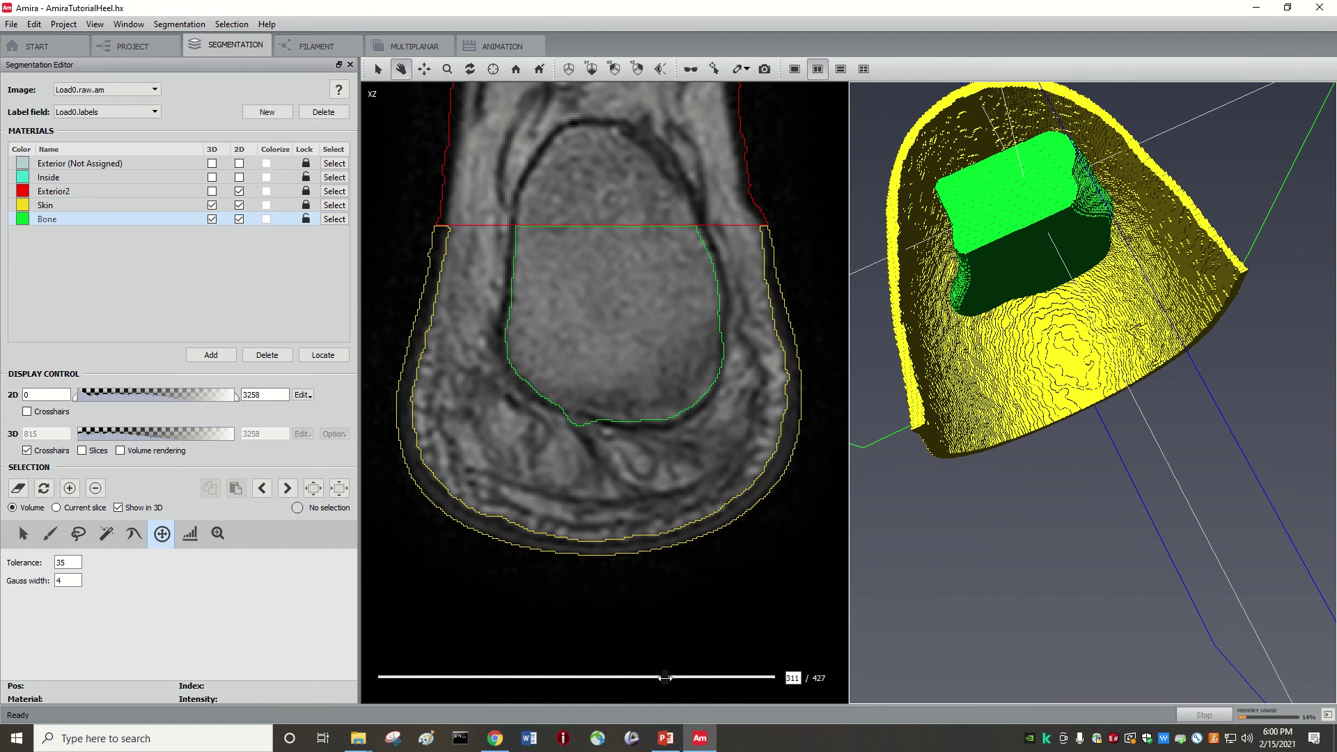
- Brush over the stray bump on the lower edge of the Bone outline on slice 315
mouse_move(665, 677)
mouse_down()
mouse_move(696, 677)
mouse_move(621, 678)
mouse_move(669, 678)
mouse_up()
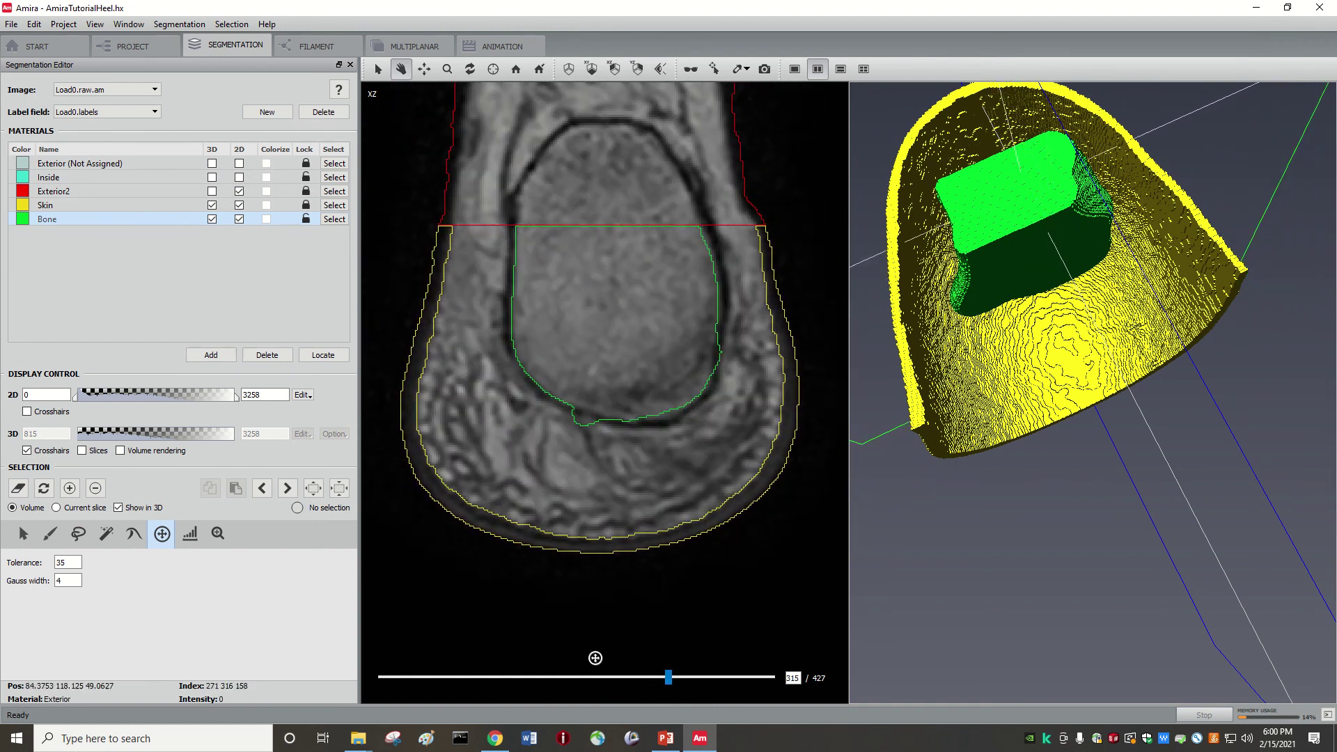
click(56, 538)
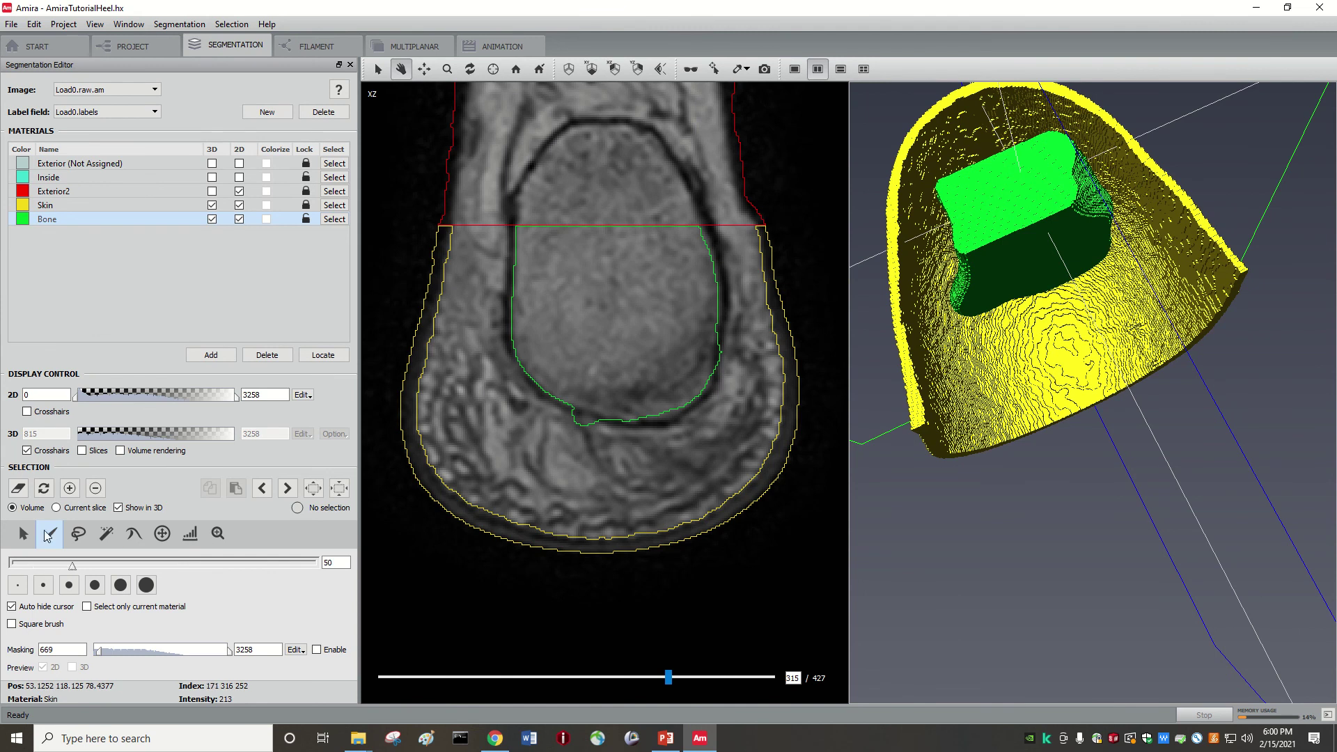
mouse_move(566, 431)
mouse_down()
mouse_move(567, 419)
mouse_move(591, 435)
mouse_up()
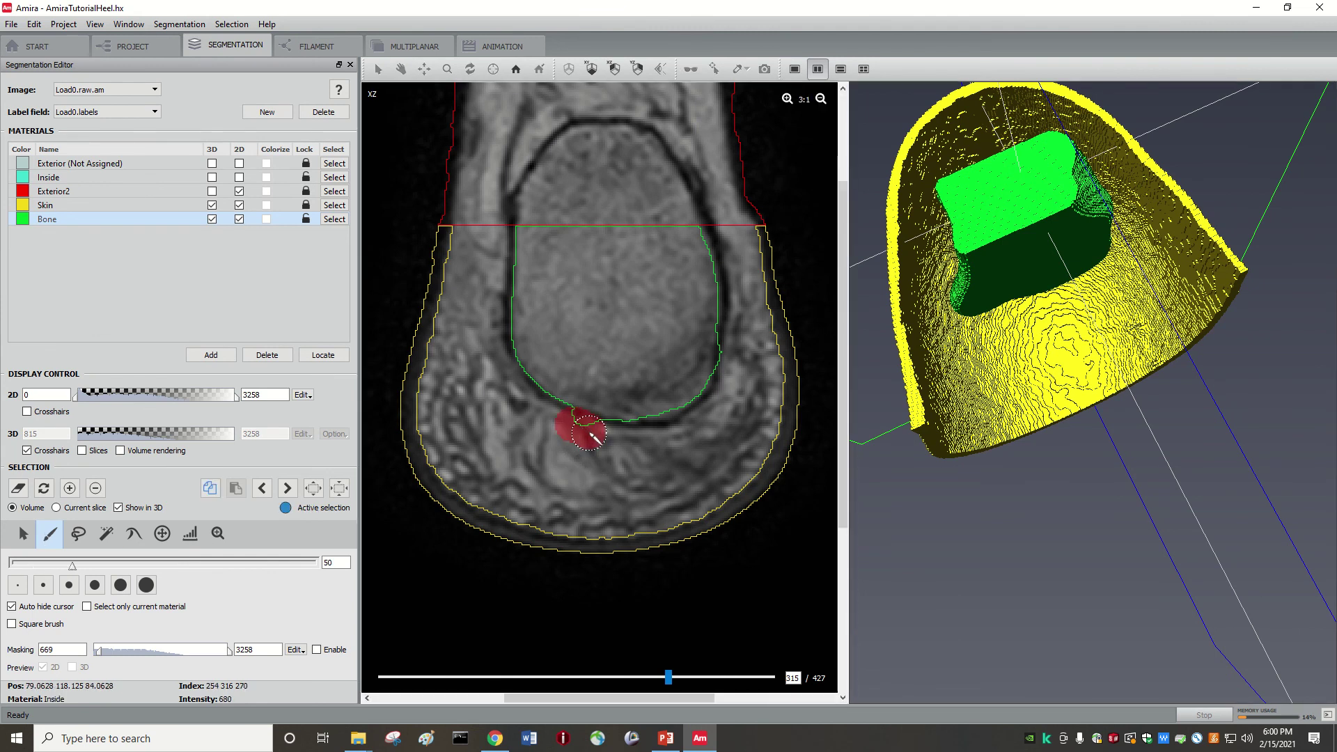
key(a)
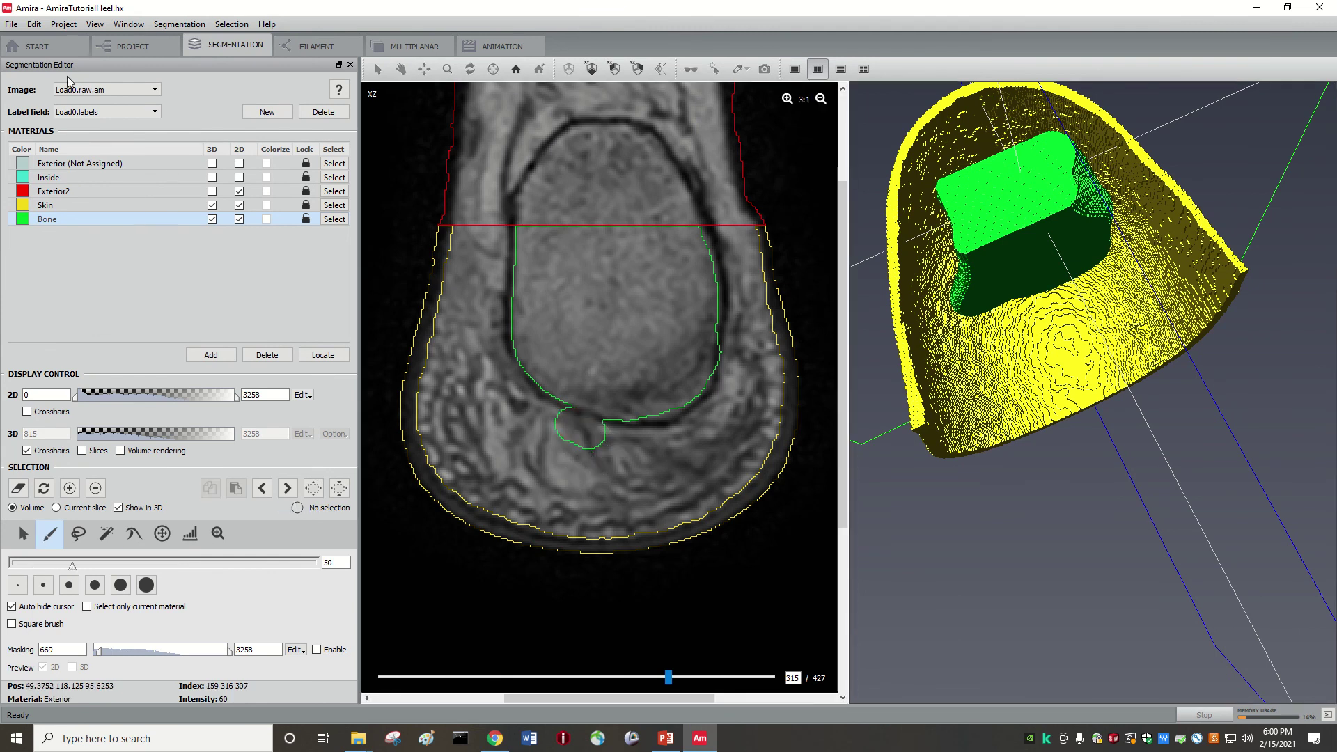
click(34, 24)
click(43, 34)
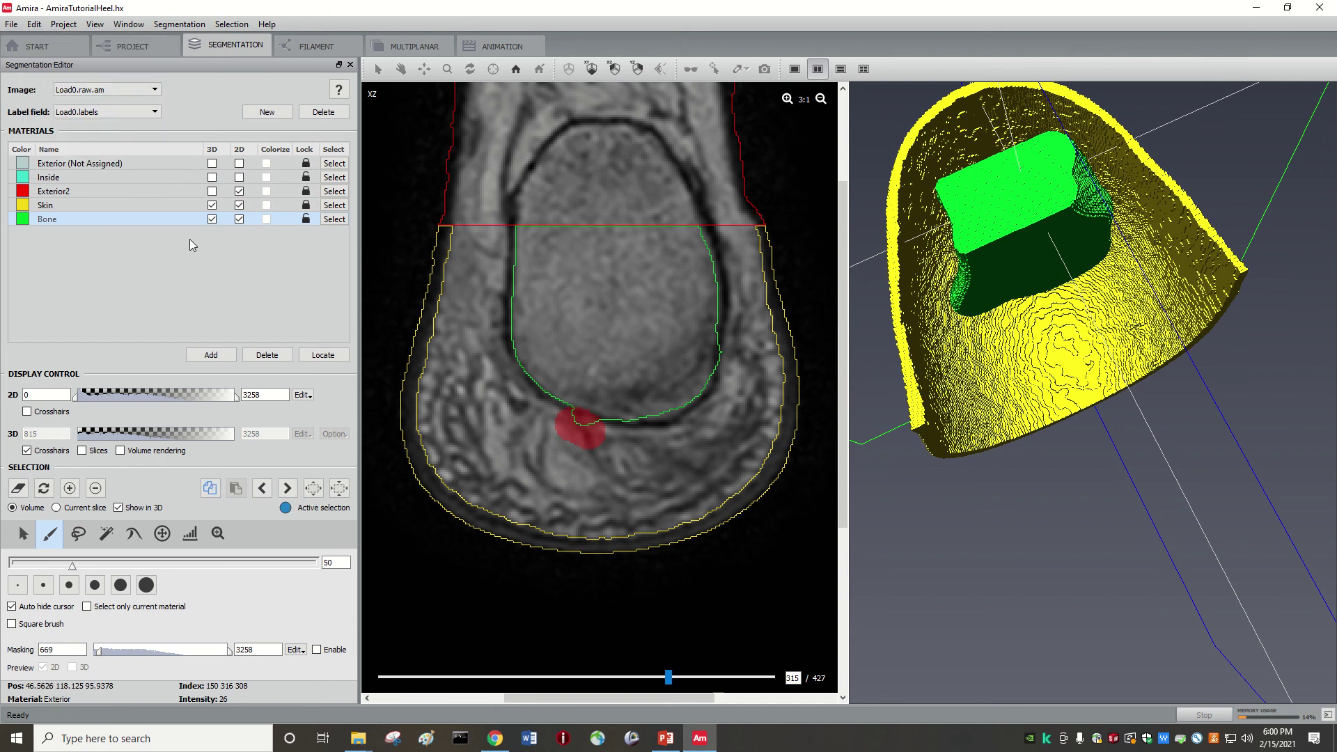
- Assign the painted bump on slice 315 to Inside, and brush the same spot into Inside on slices 316 and 317
click(49, 177)
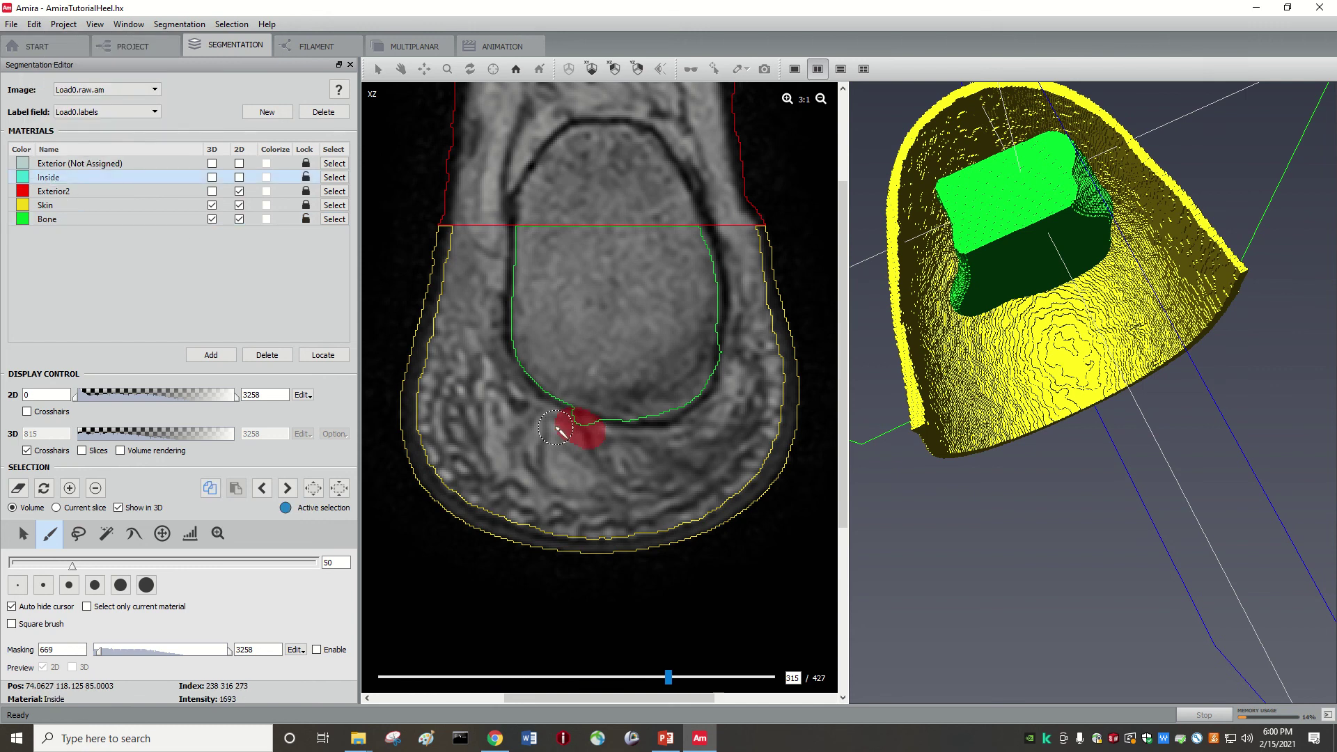
key(a)
scroll(572, 437, down, 1)
drag(571, 436, 567, 428)
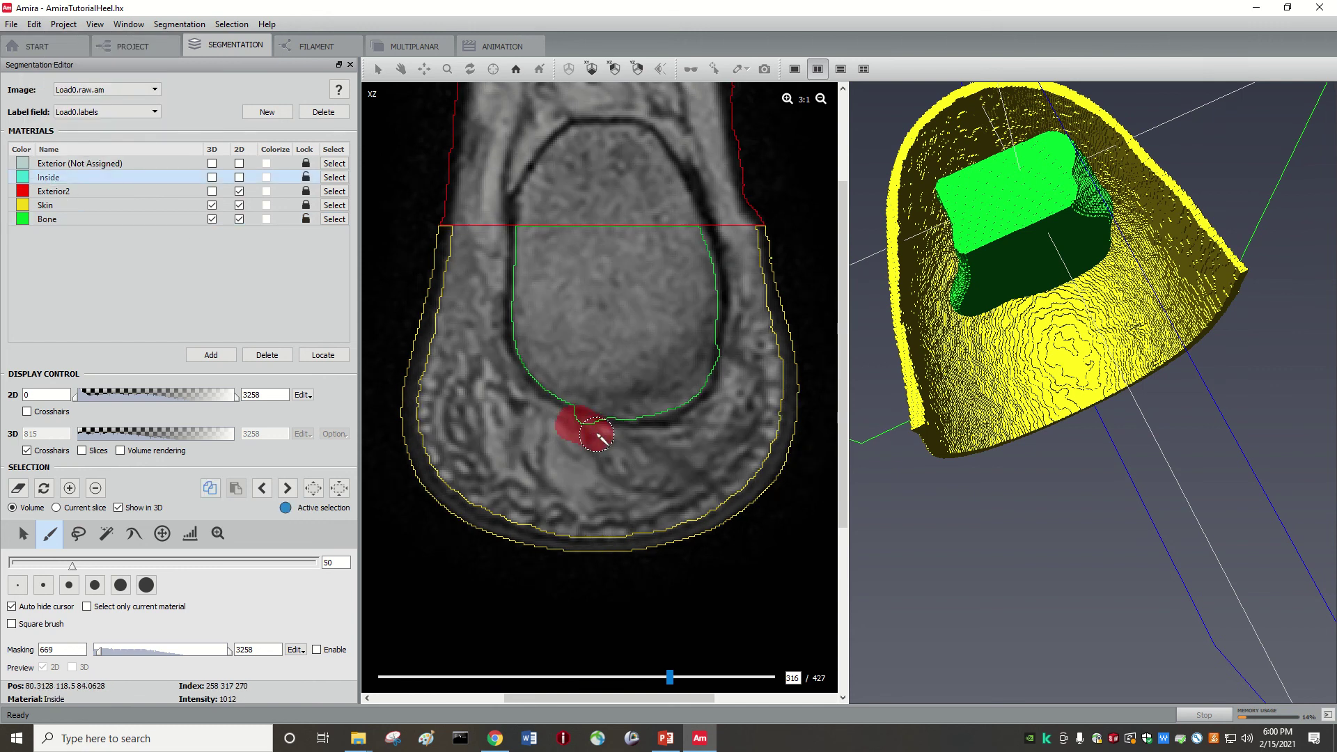
key(a)
scroll(568, 428, down, 1)
click(566, 427)
key(a)
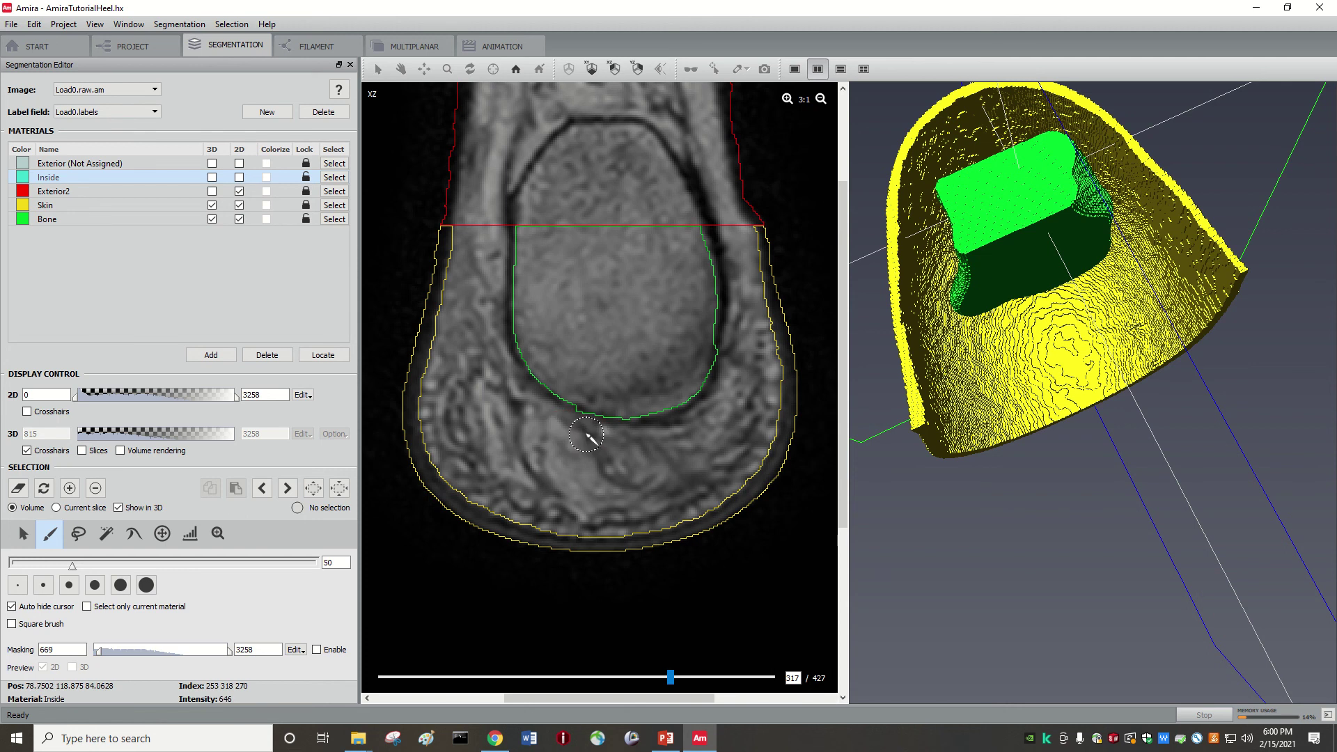
- Brush the area at the bone's lower edge on slices 318 and 319, adding each selection to Inside
scroll(588, 437, down, 1)
click(577, 429)
key(a)
scroll(587, 432, down, 1)
click(589, 429)
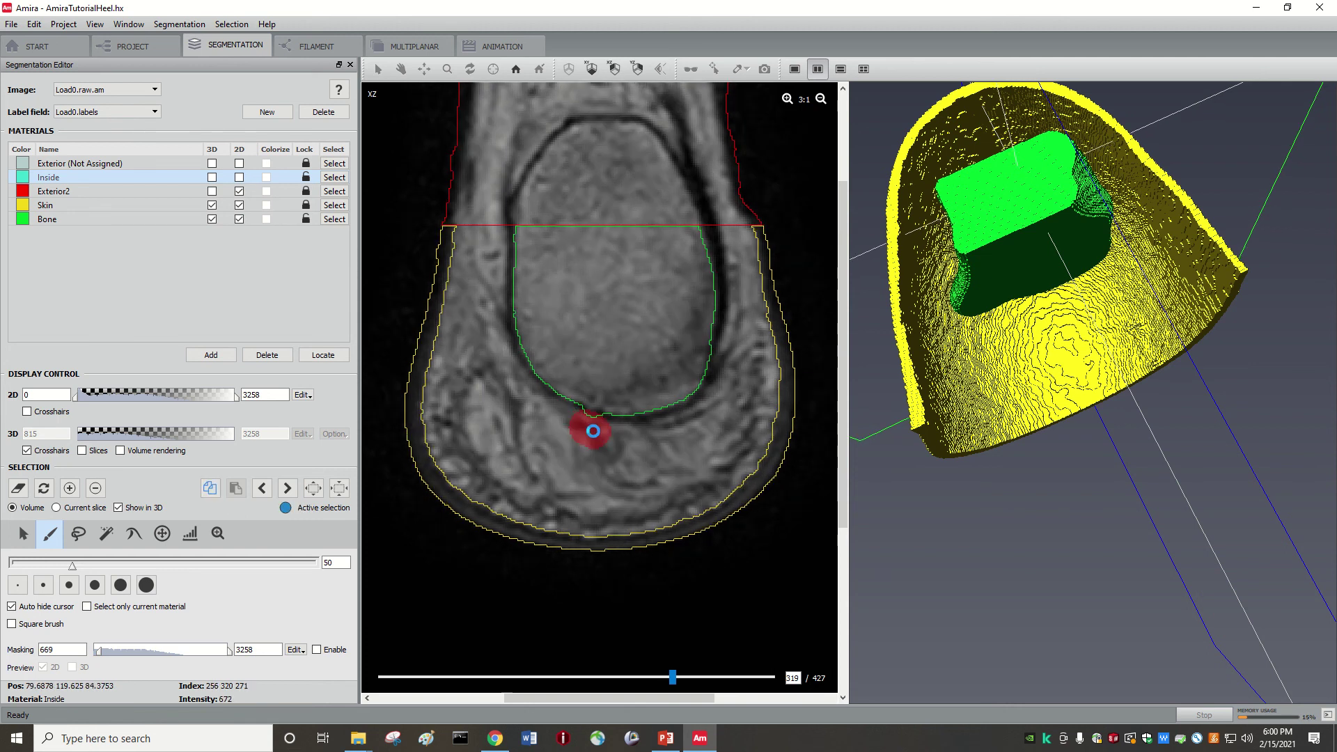
key(a)
- Examine the Bone outline across the slices and the smoothed bone surface in the 3D model for remaining irregularities
scroll(586, 433, down, 2)
scroll(586, 432, down, 17)
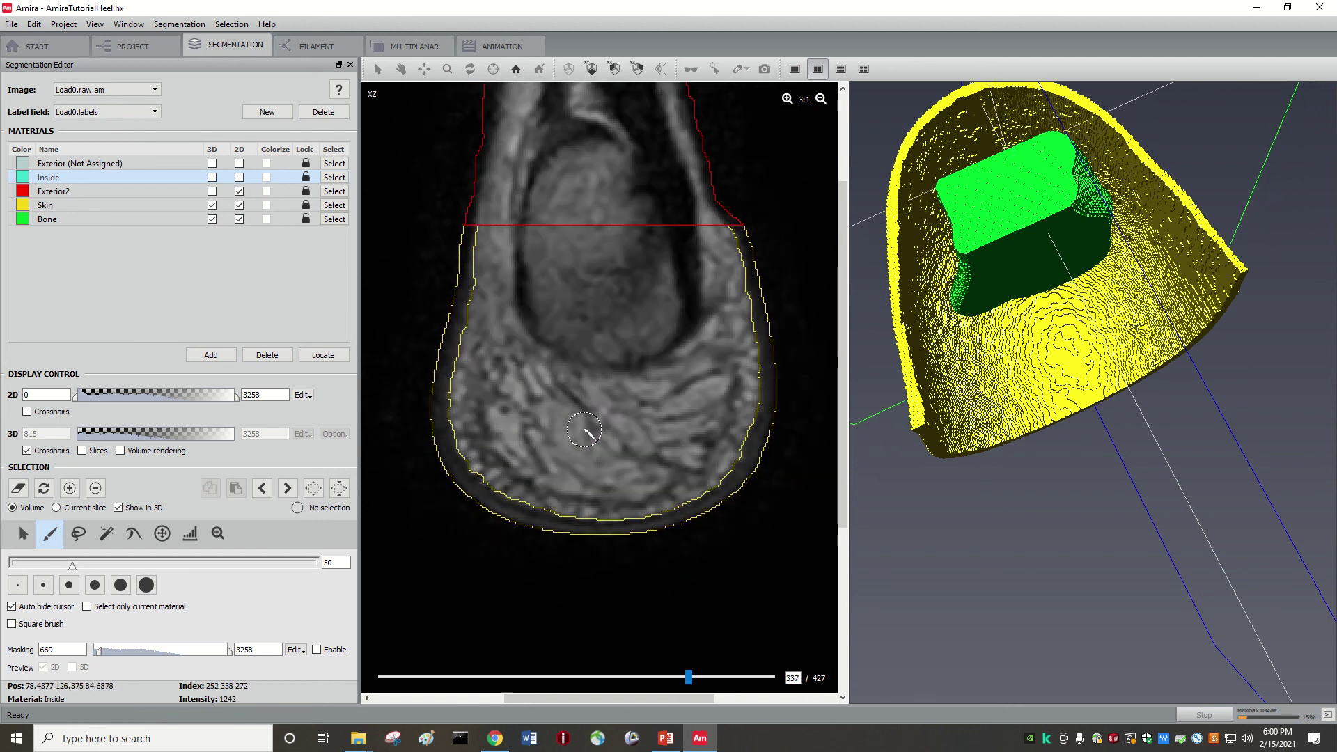
scroll(542, 263, down, 5)
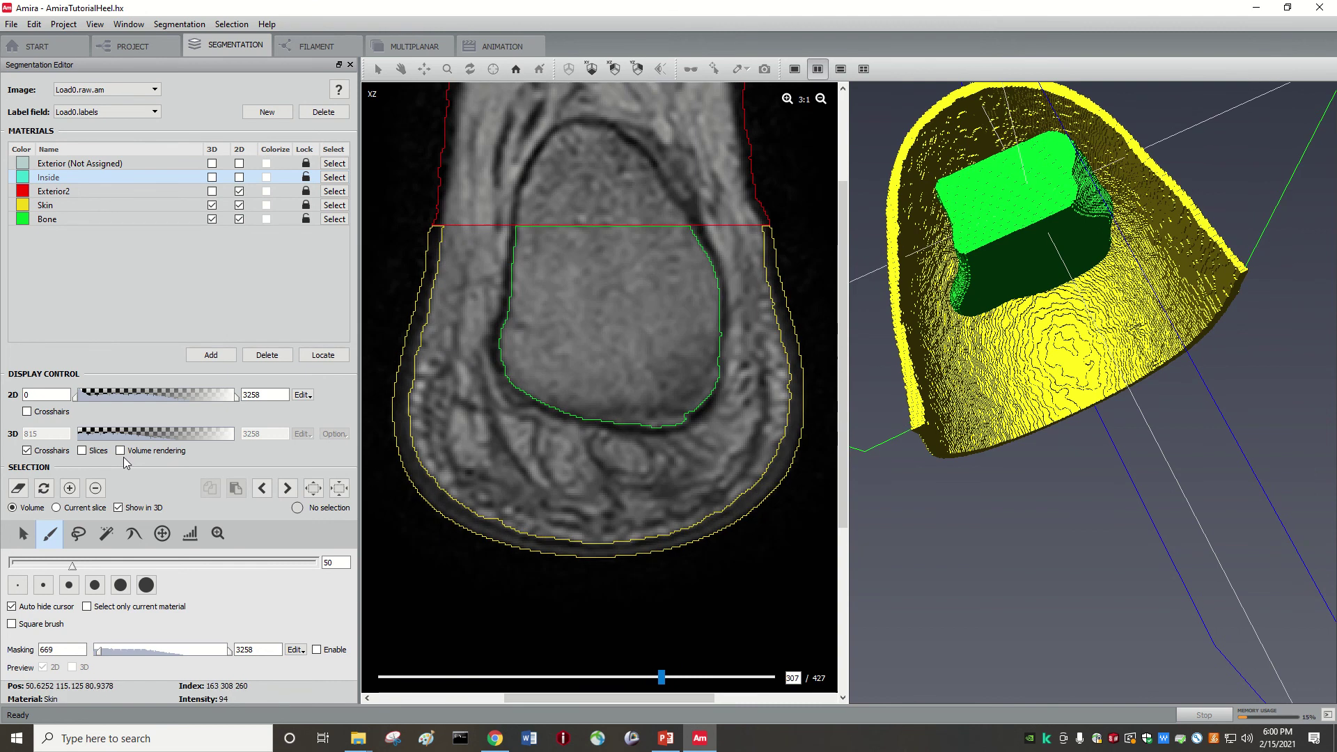
scroll(556, 468, down, 2)
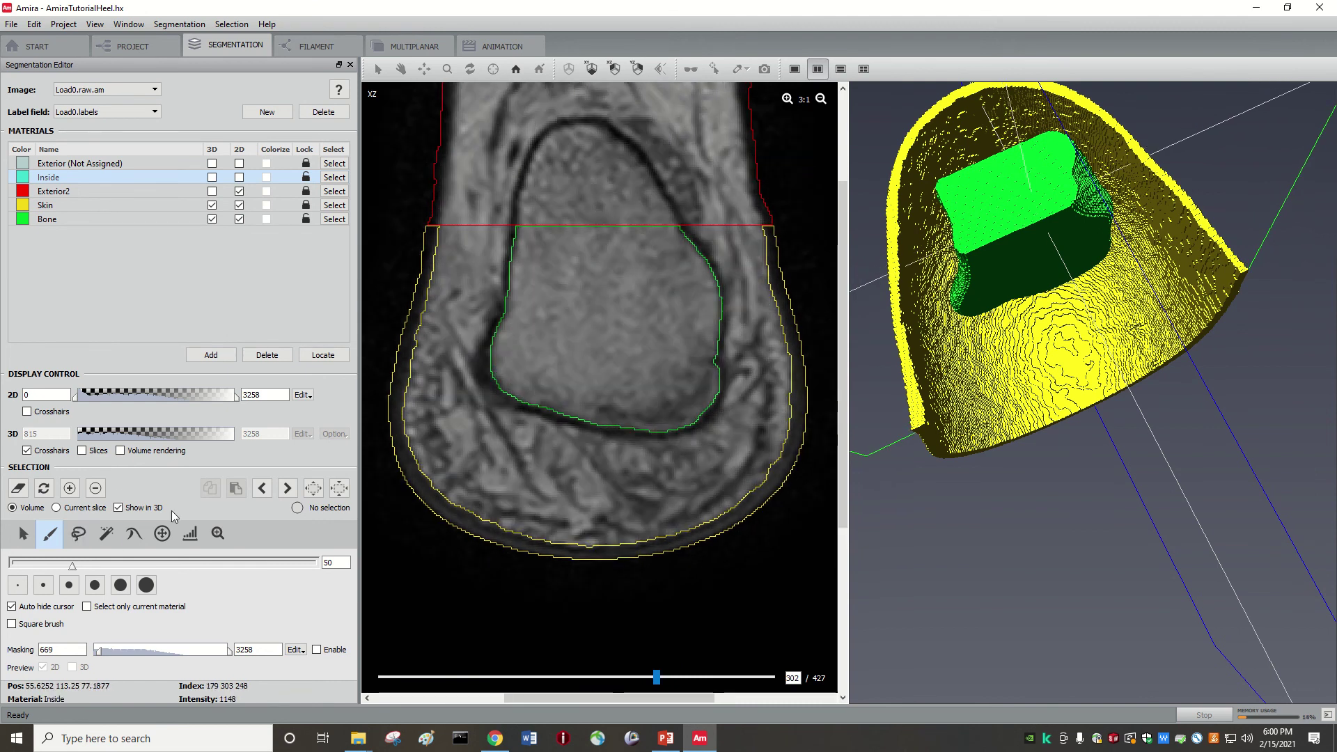
click(51, 534)
scroll(566, 488, down, 17)
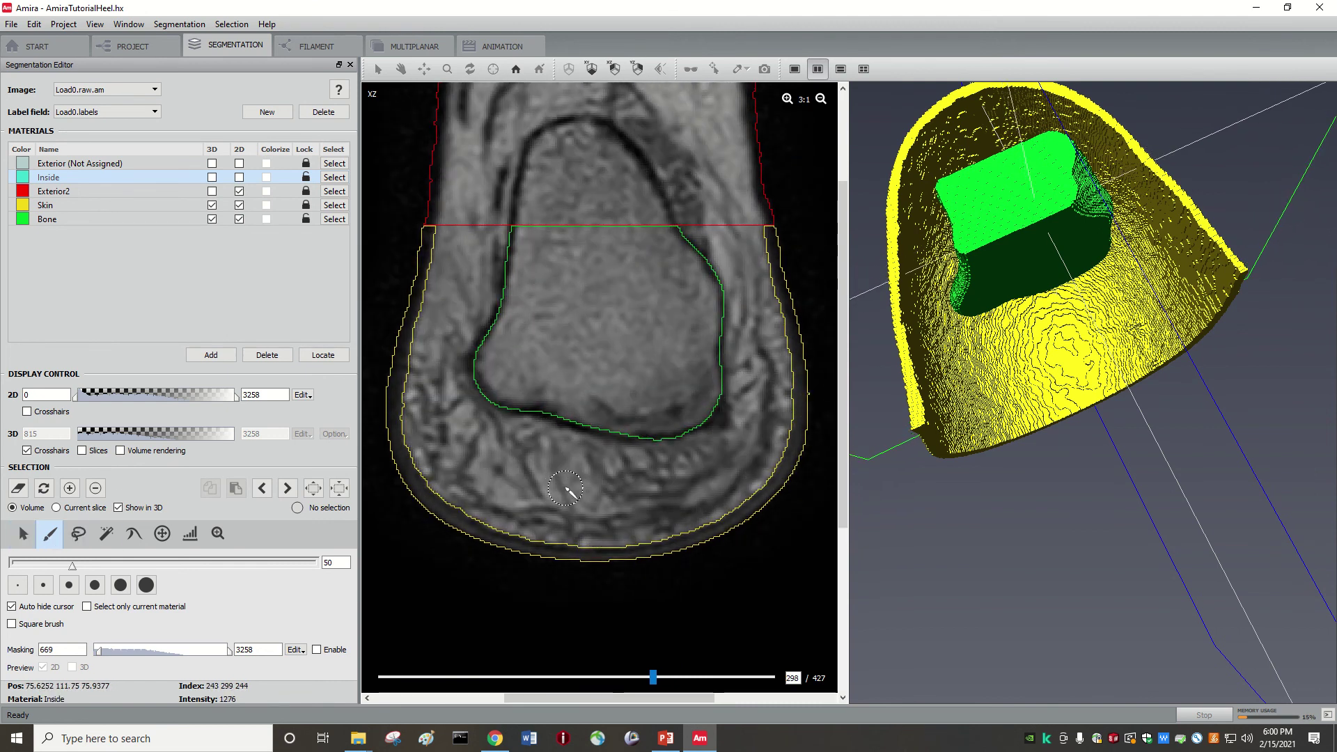
scroll(565, 490, up, 16)
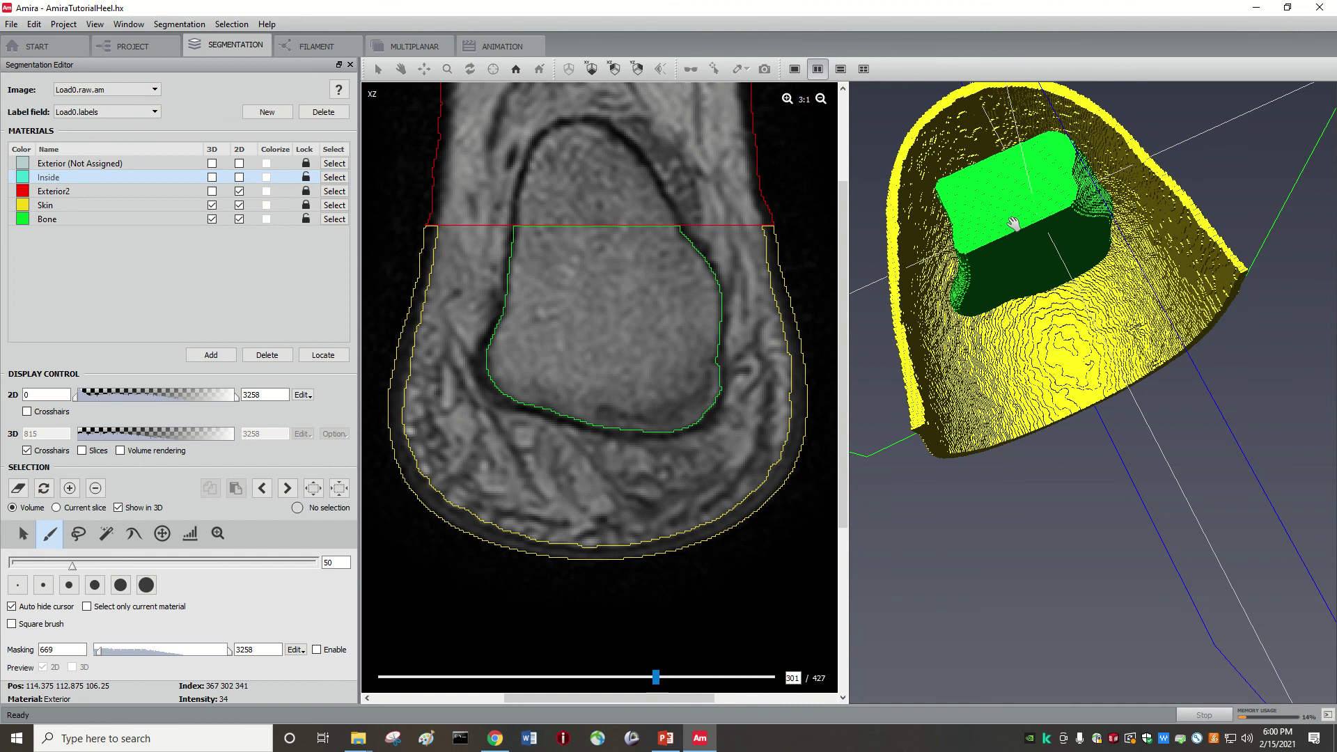
mouse_move(1030, 218)
mouse_down()
mouse_move(1043, 371)
mouse_move(989, 206)
mouse_up()
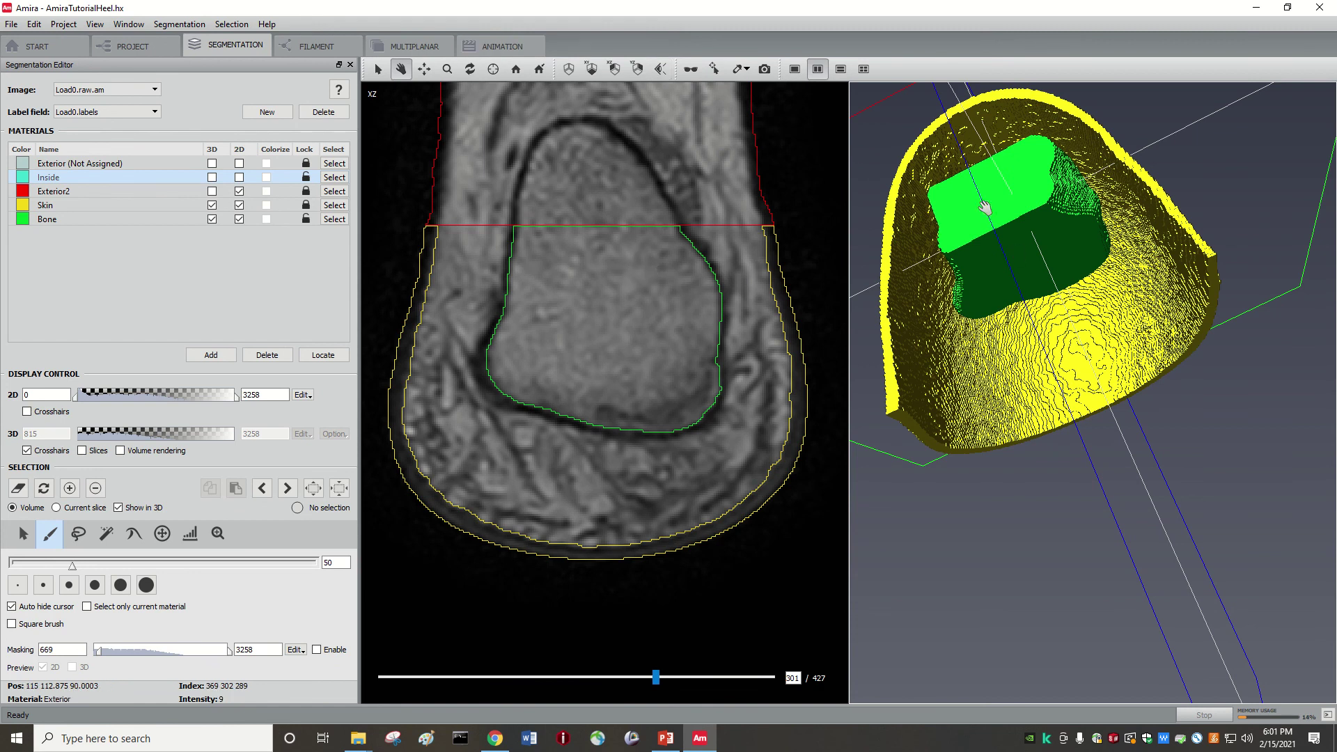
drag(998, 274, 985, 302)
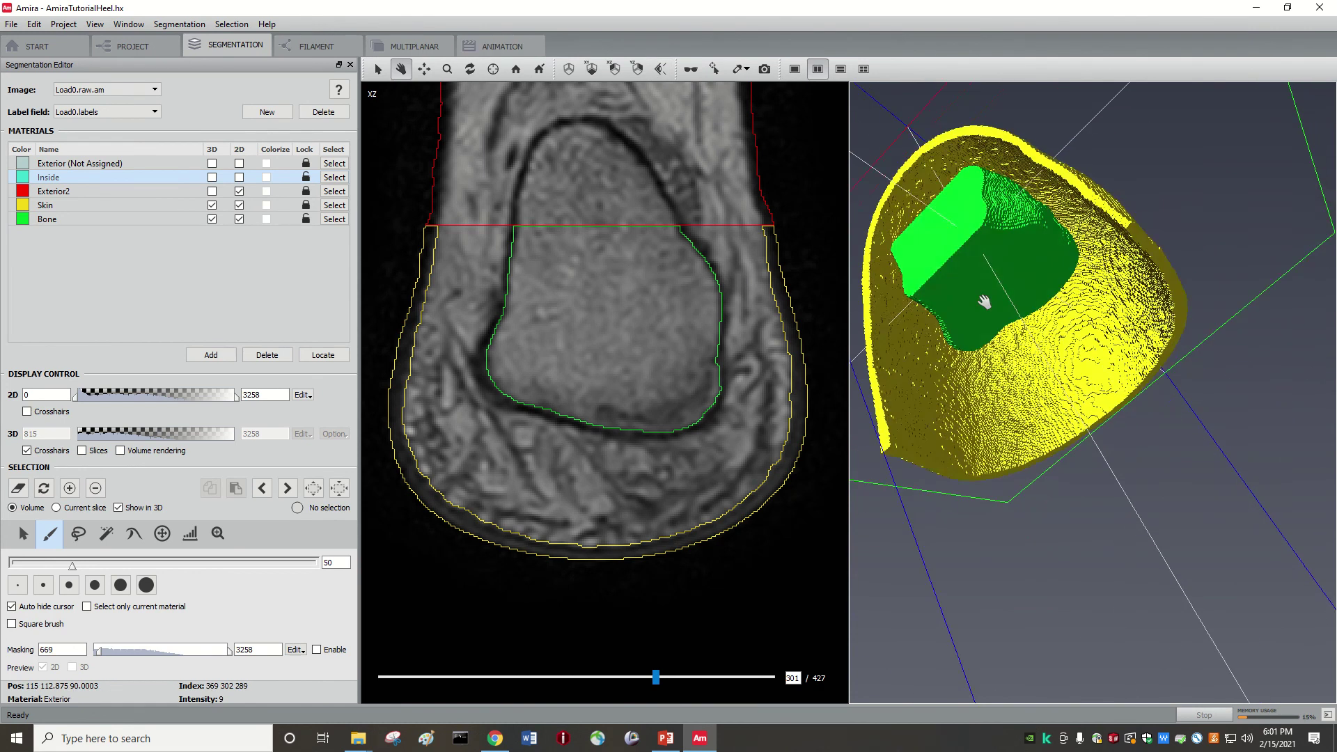